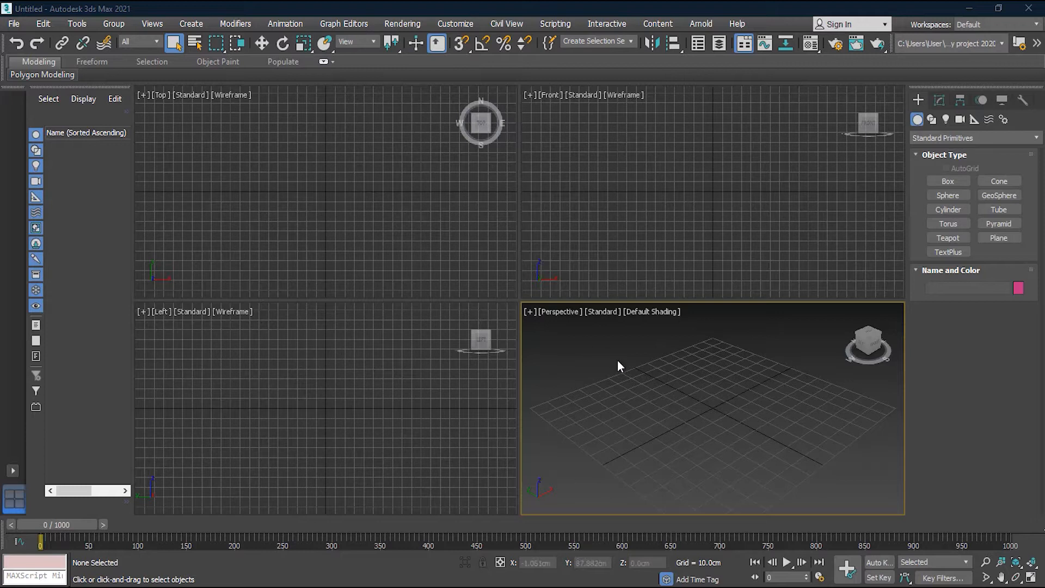
# Start a Save As with a new file name, then cancel without saving.
pyautogui.click(14, 24)
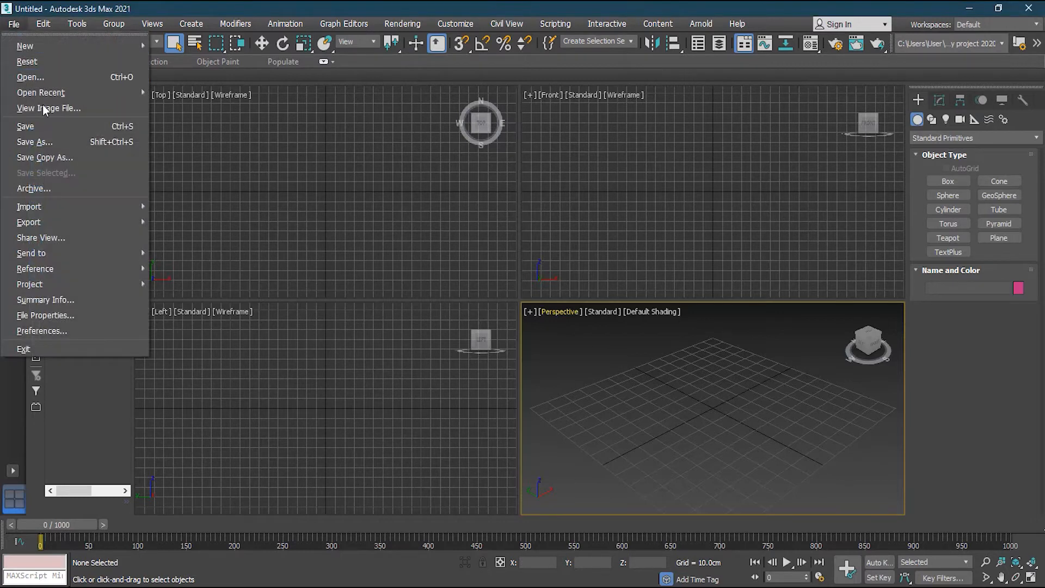
pyautogui.click(61, 143)
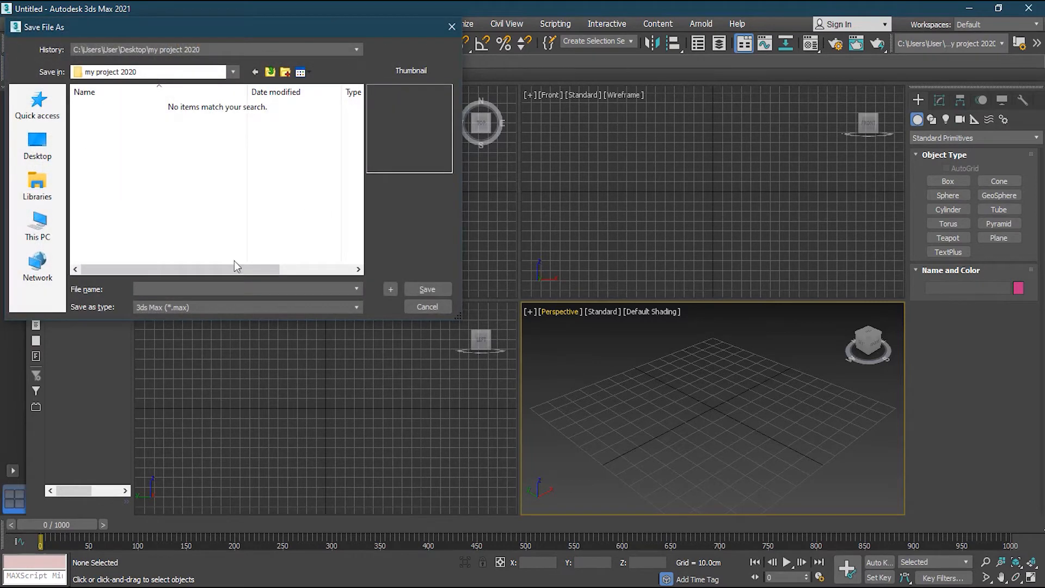
pyautogui.write('fefefi')
pyautogui.press('BackSpace')
pyautogui.click(428, 307)
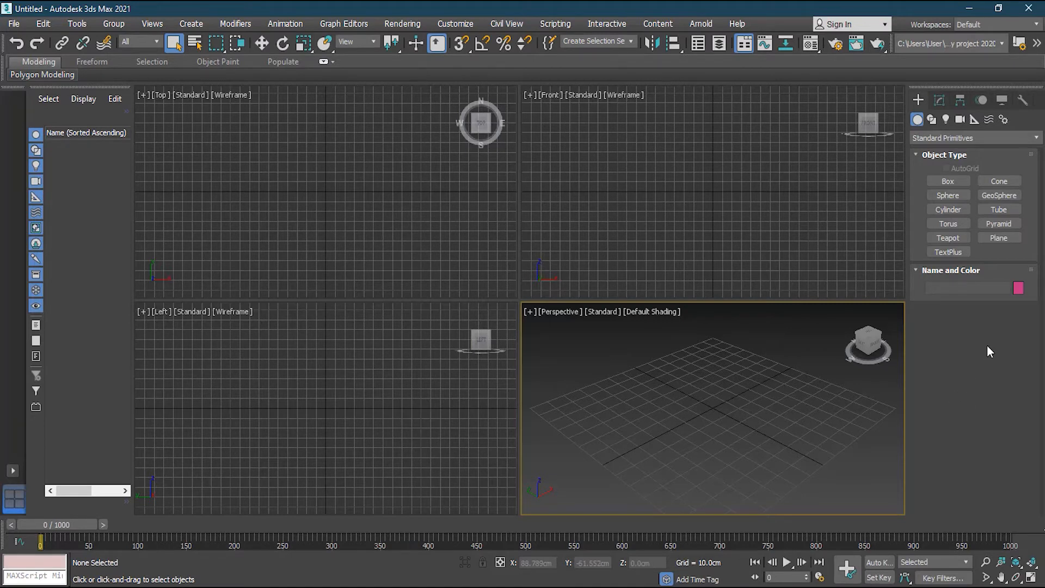
# Draw a box in the Top viewport and give it height.
pyautogui.click(948, 181)
pyautogui.moveTo(281, 175); pyautogui.dragTo(345, 223)
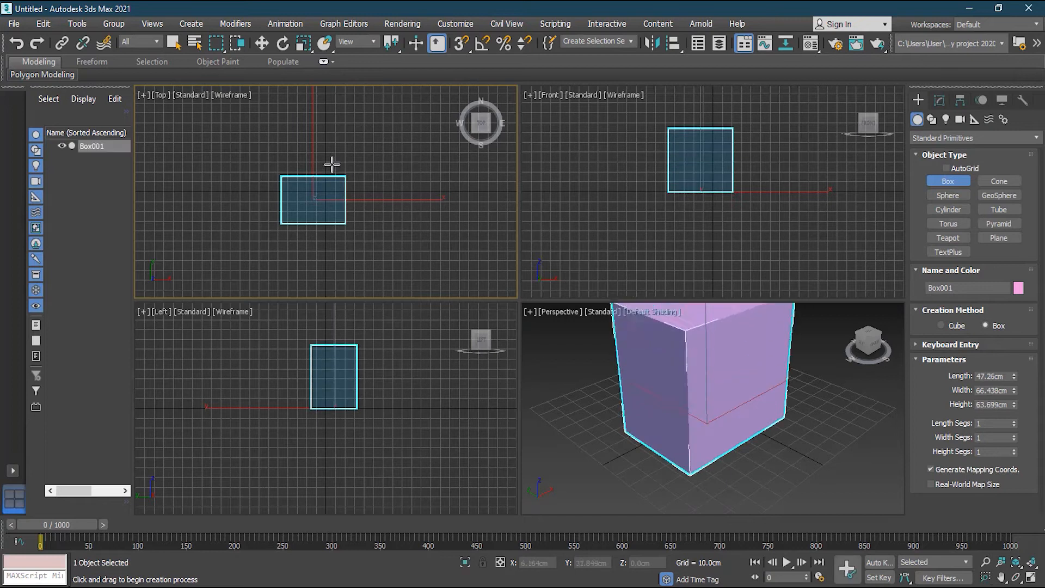
pyautogui.click(334, 196)
# Add a tube beside the box about 30.822 cm tall, then deselect it.
pyautogui.click(999, 210)
pyautogui.moveTo(385, 225); pyautogui.dragTo(414, 244)
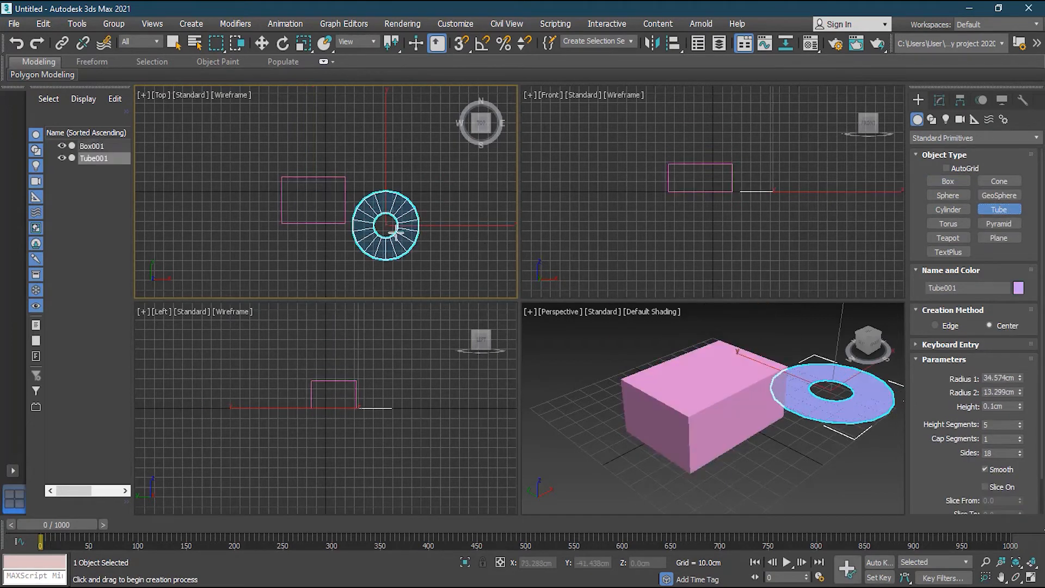
pyautogui.click(403, 214)
pyautogui.click(409, 201)
pyautogui.moveTo(794, 424); pyautogui.dragTo(709, 451, button='middle')
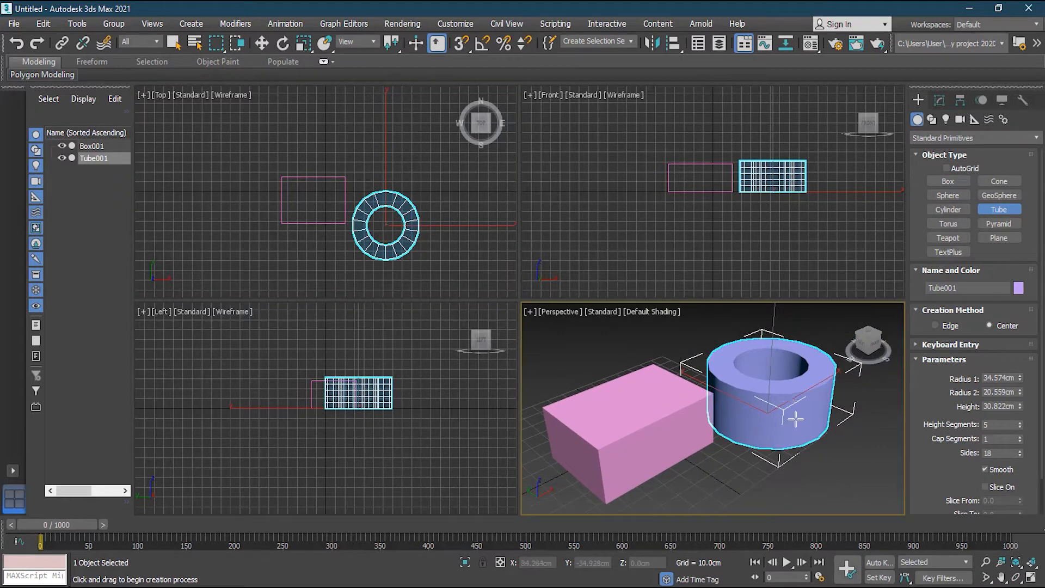
pyautogui.press('w')
pyautogui.click(841, 479)
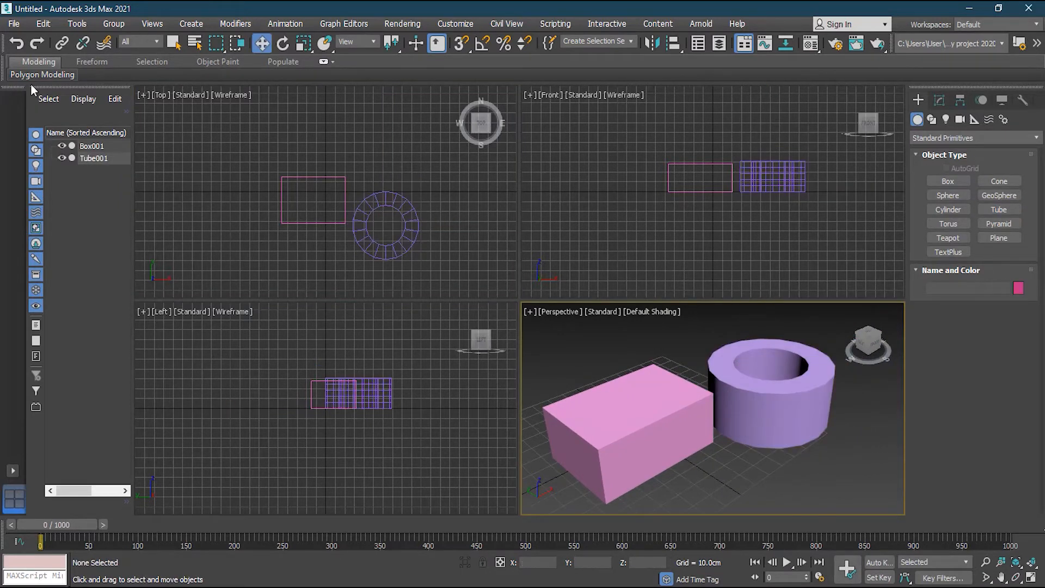
# Use File > Project > Create Default to select the Desktop folder 'my project 2020'.
pyautogui.click(14, 24)
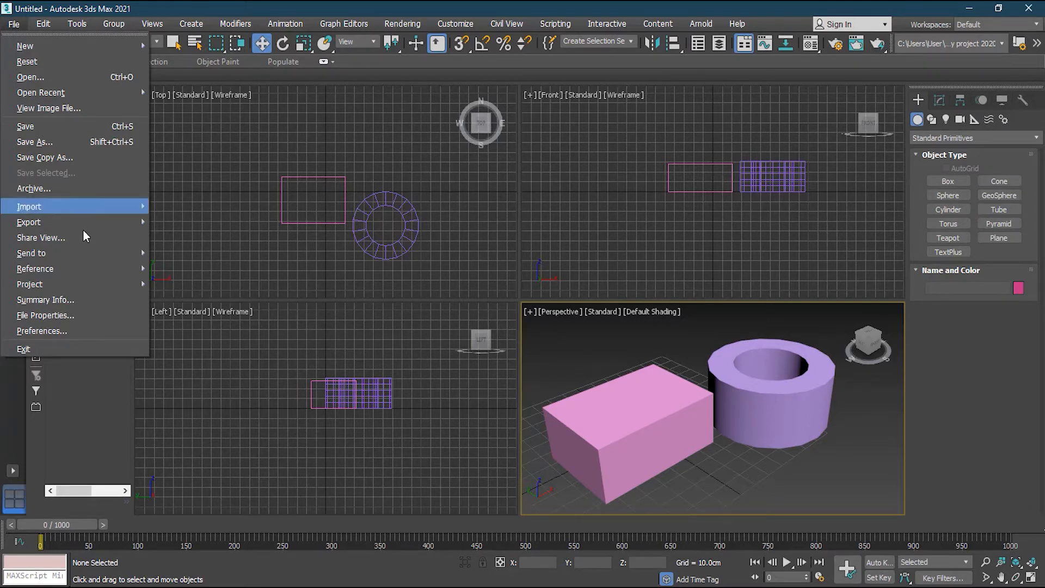
pyautogui.moveTo(68, 289)
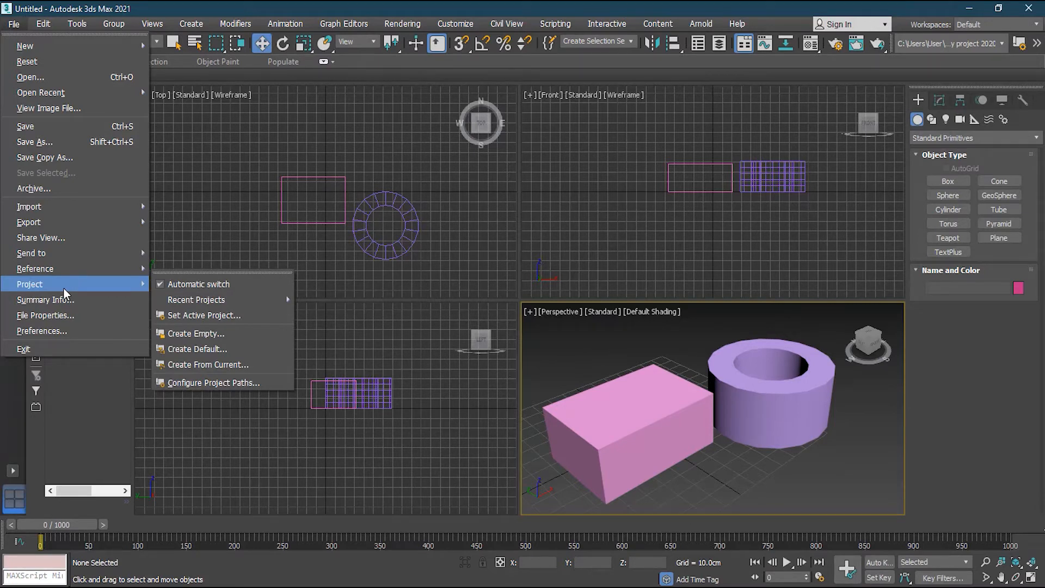
pyautogui.click(205, 316)
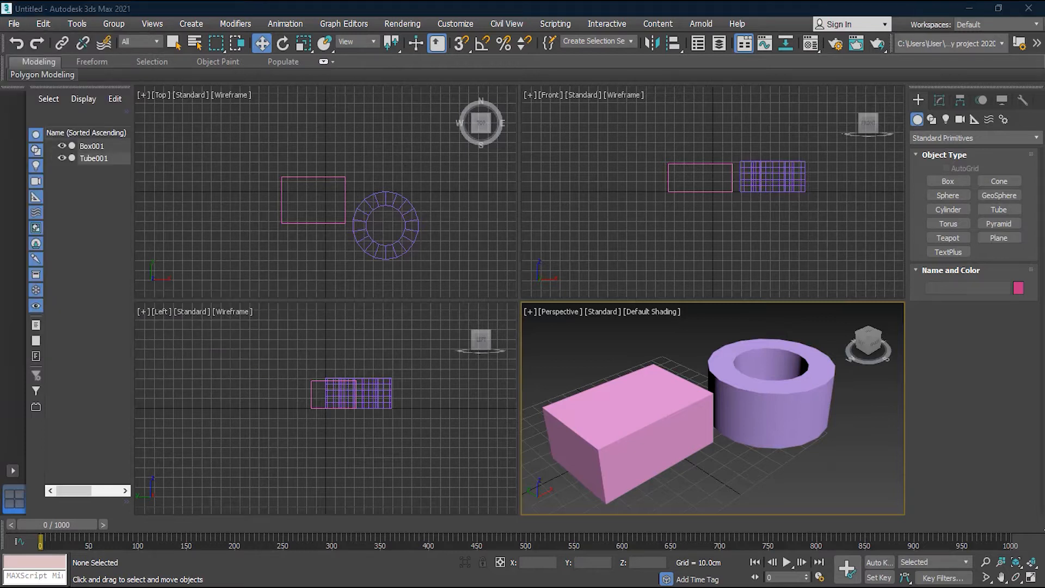
pyautogui.click(14, 23)
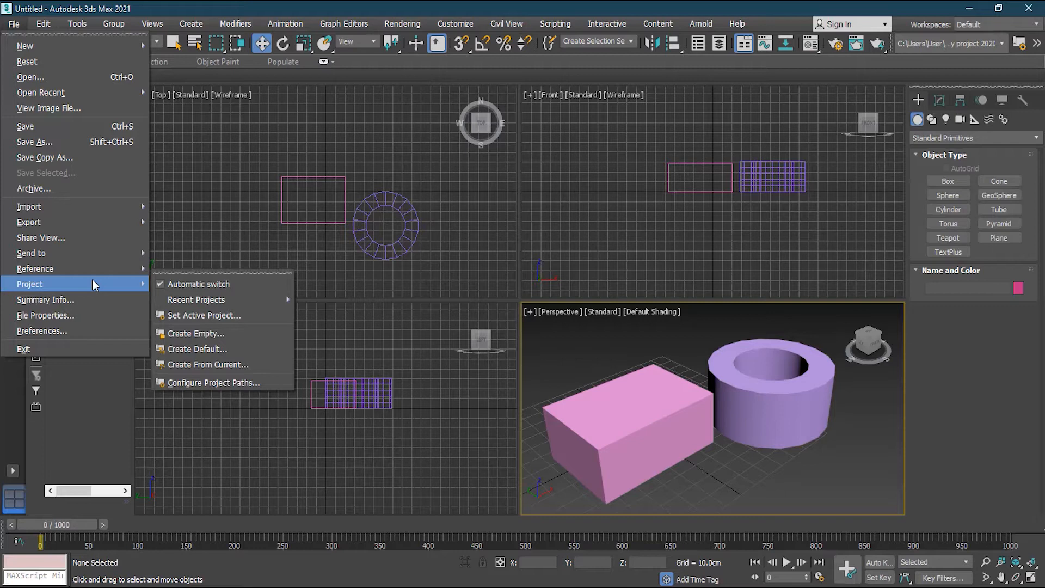
pyautogui.click(217, 354)
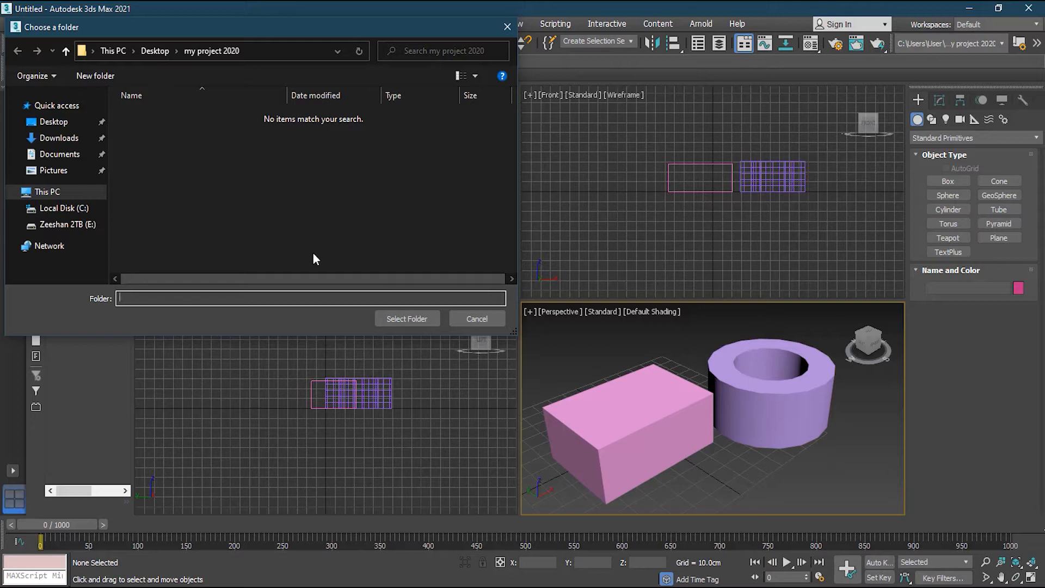
pyautogui.click(158, 50)
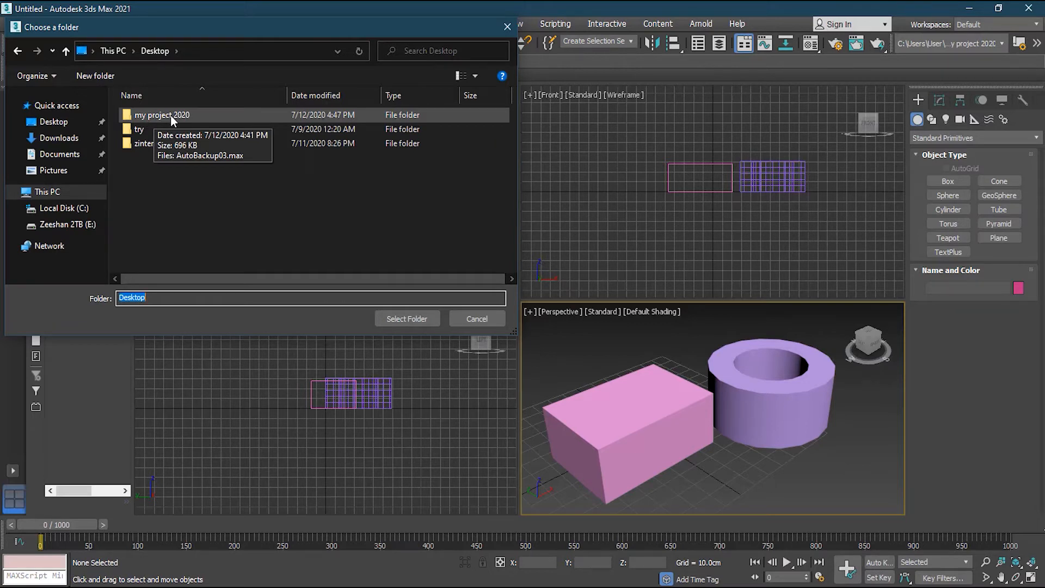
pyautogui.click(179, 117)
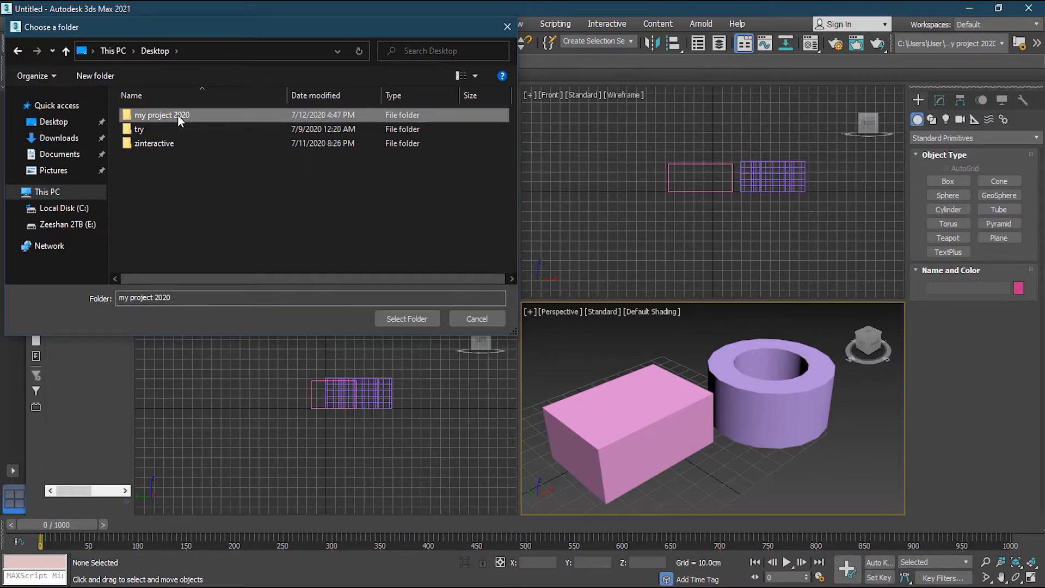
pyautogui.click(408, 321)
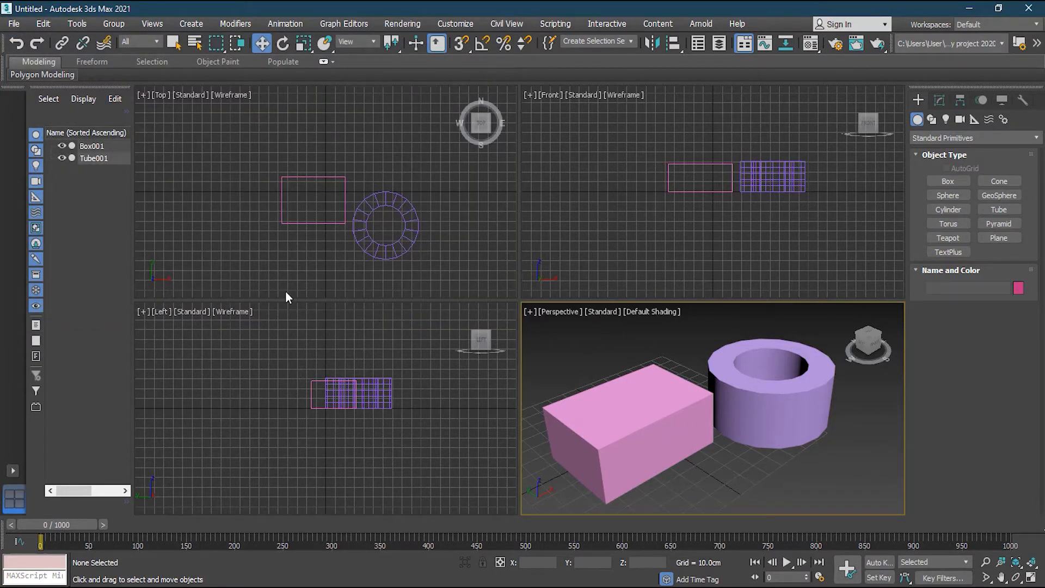
pyautogui.click(14, 23)
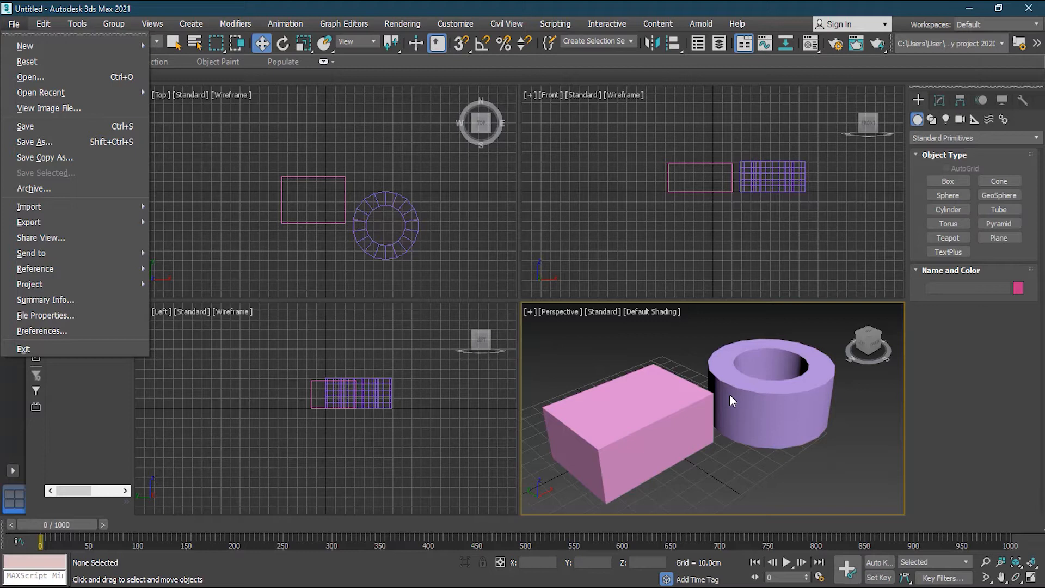
pyautogui.click(102, 142)
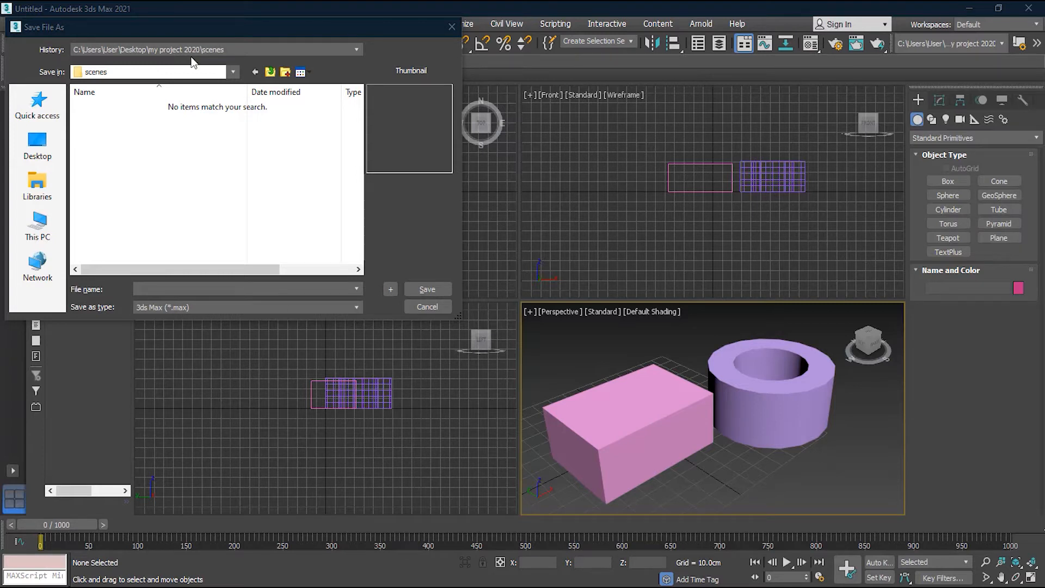
pyautogui.click(428, 307)
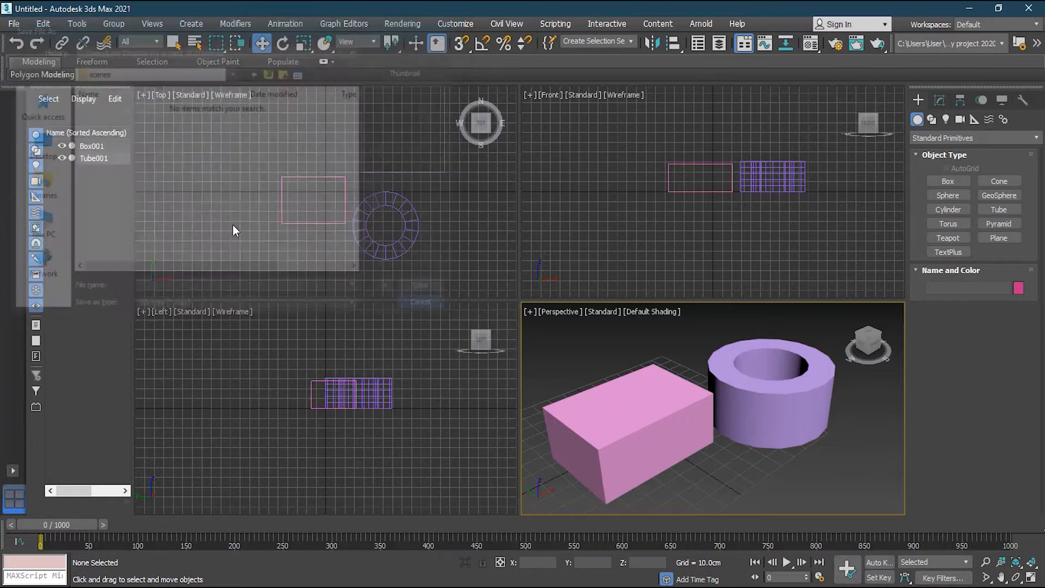
pyautogui.click(13, 23)
# Save As 'two objects.max' in the scenes folder and bring up the project folder window.
pyautogui.moveTo(83, 284)
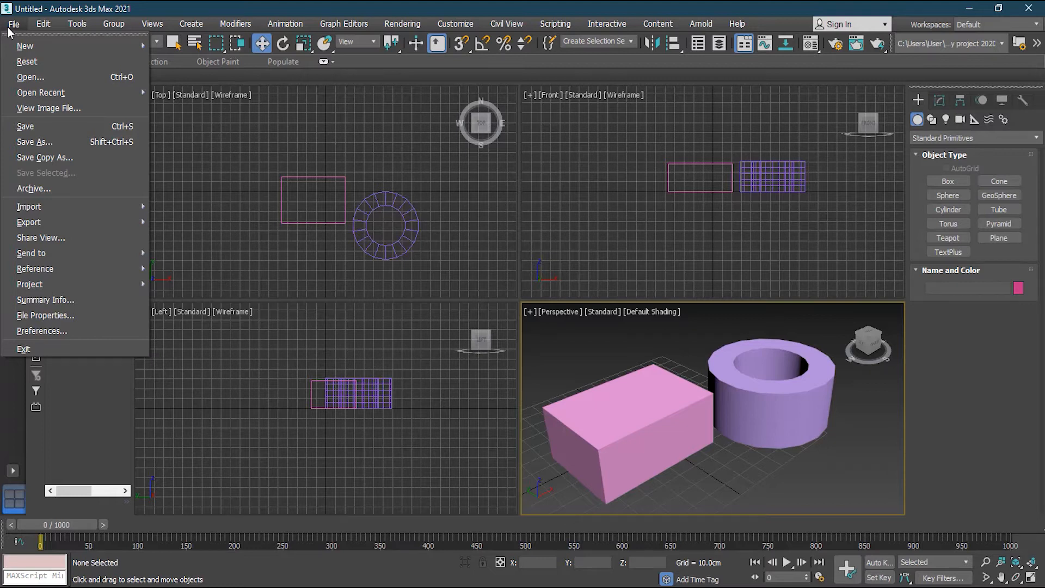
pyautogui.click(52, 143)
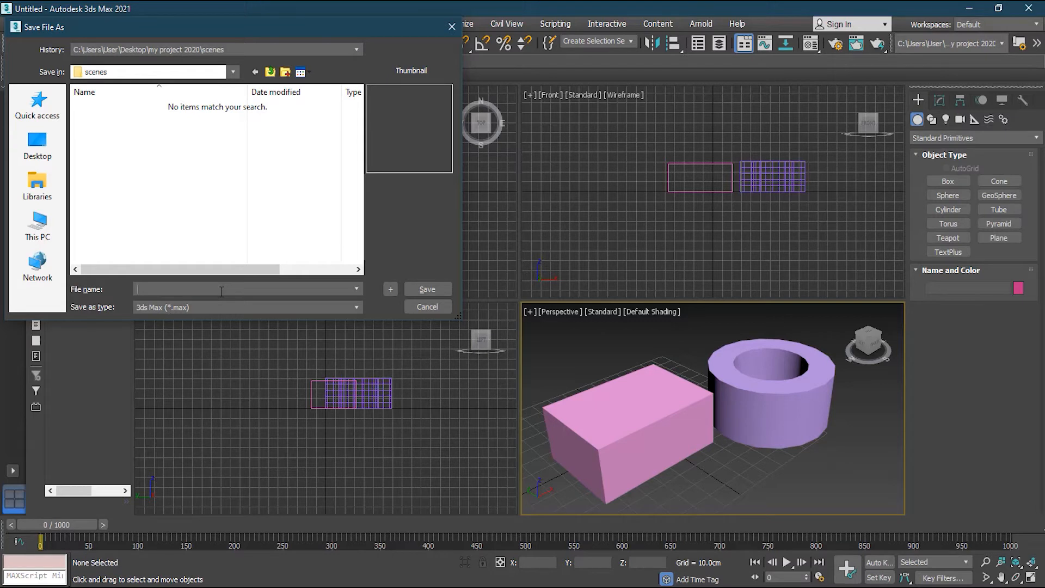
pyautogui.write('two objects')
pyautogui.press('Return')
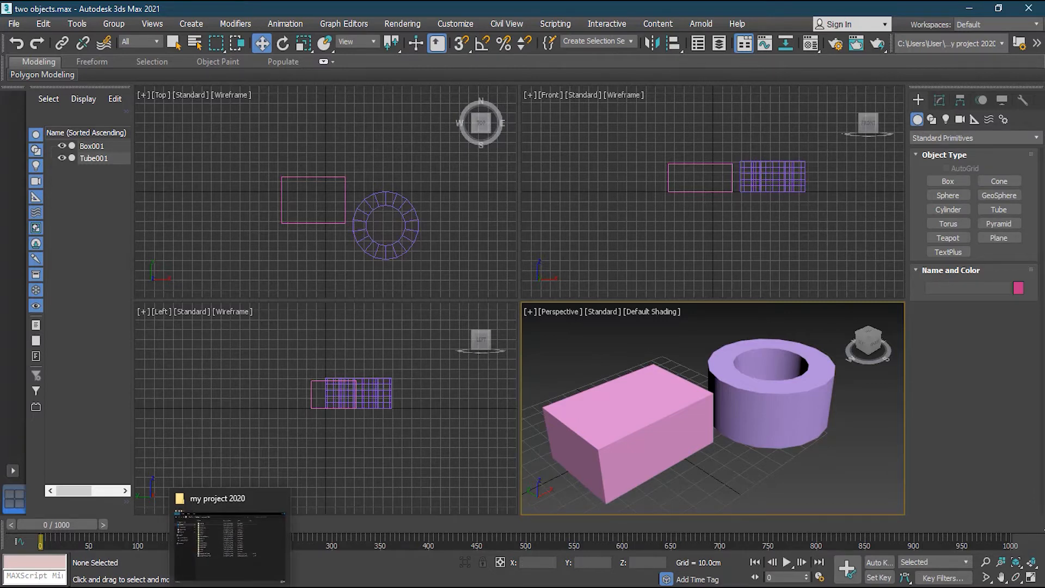
pyautogui.click(231, 587)
pyautogui.moveTo(315, 84); pyautogui.dragTo(354, 99)
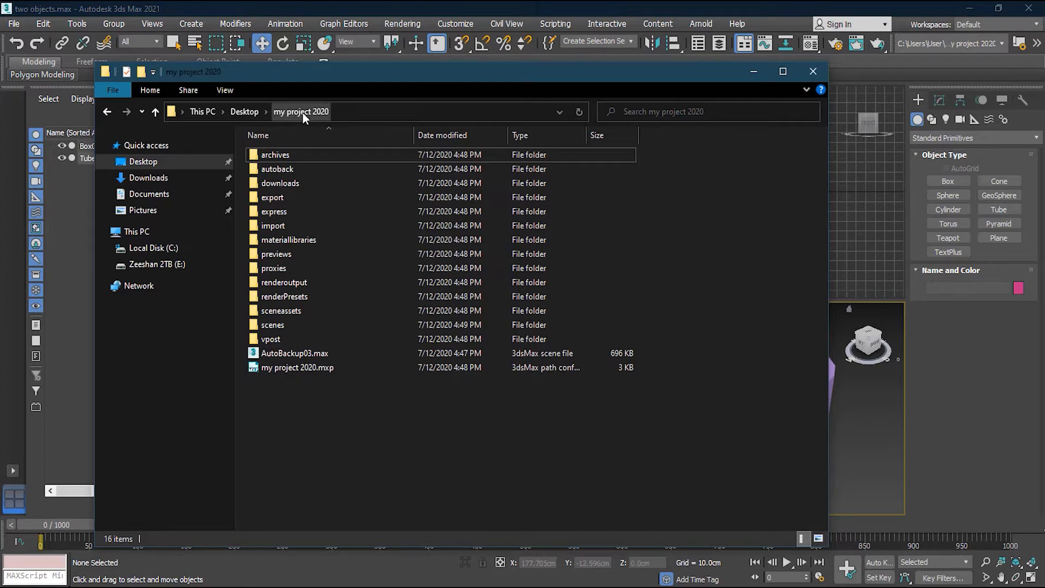
pyautogui.click(754, 72)
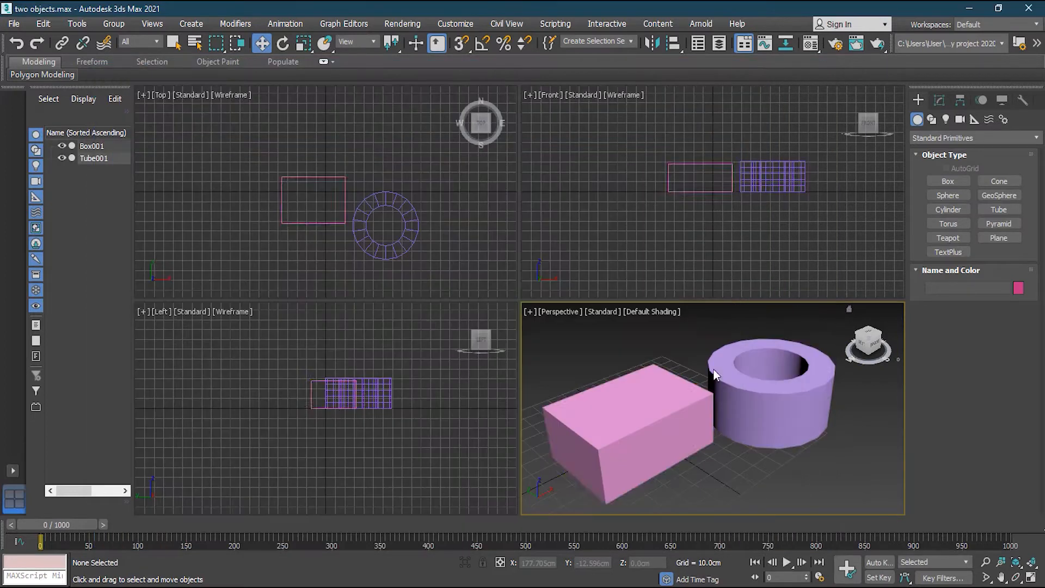
# Delete Box001 and Tube001, then zoom out and recentre the Perspective grid.
pyautogui.click(655, 388)
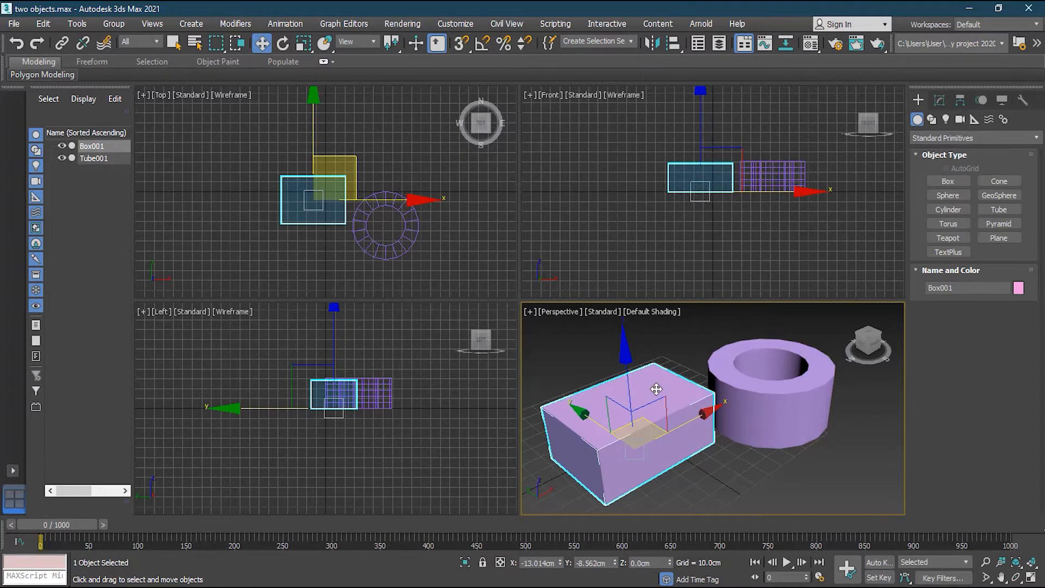
pyautogui.press('Delete')
pyautogui.click(726, 390)
pyautogui.press('Delete')
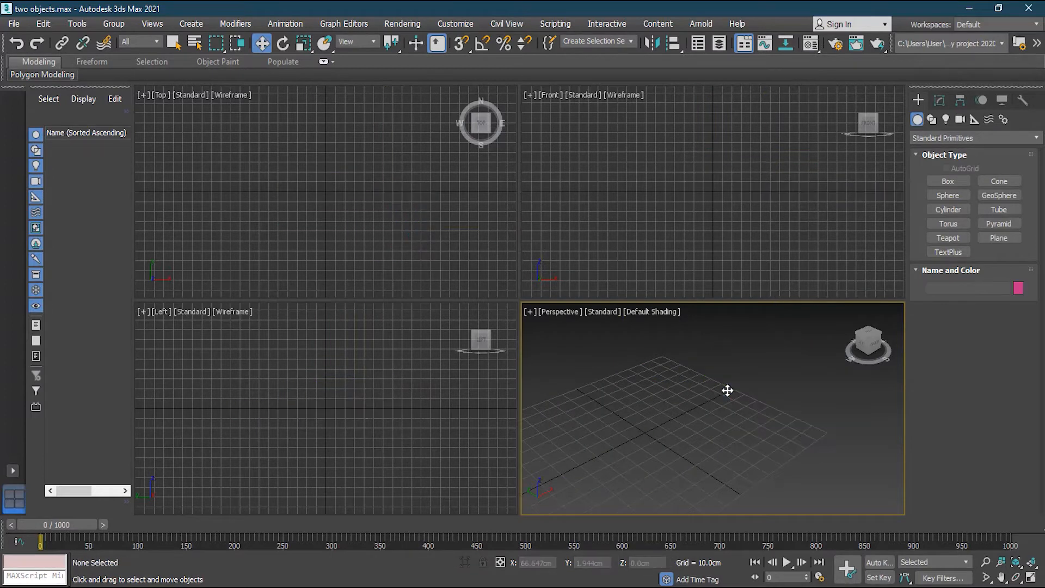
pyautogui.scroll(-3, 681, 390)
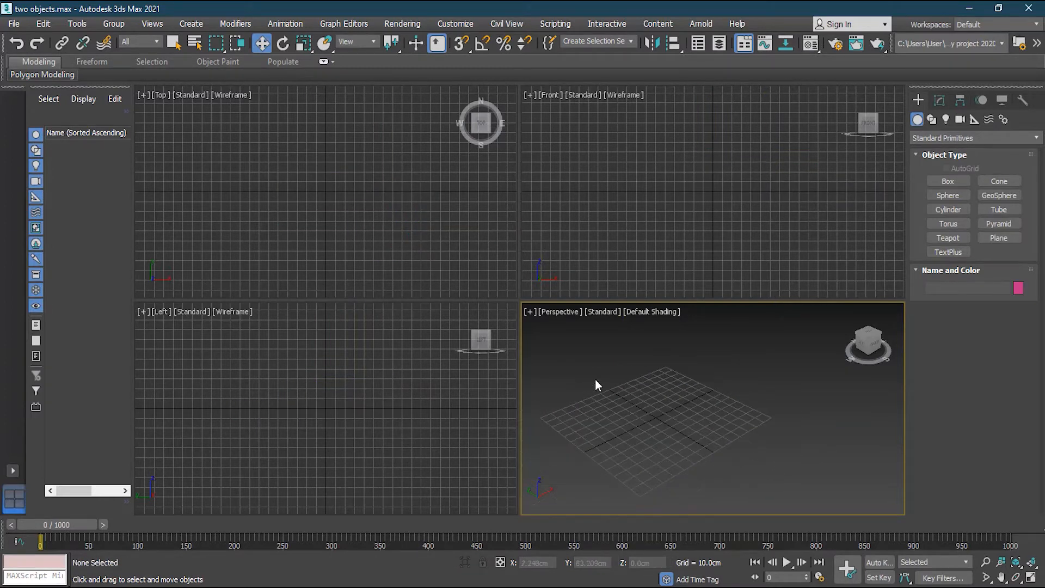
pyautogui.moveTo(688, 409); pyautogui.dragTo(738, 414, button='middle')
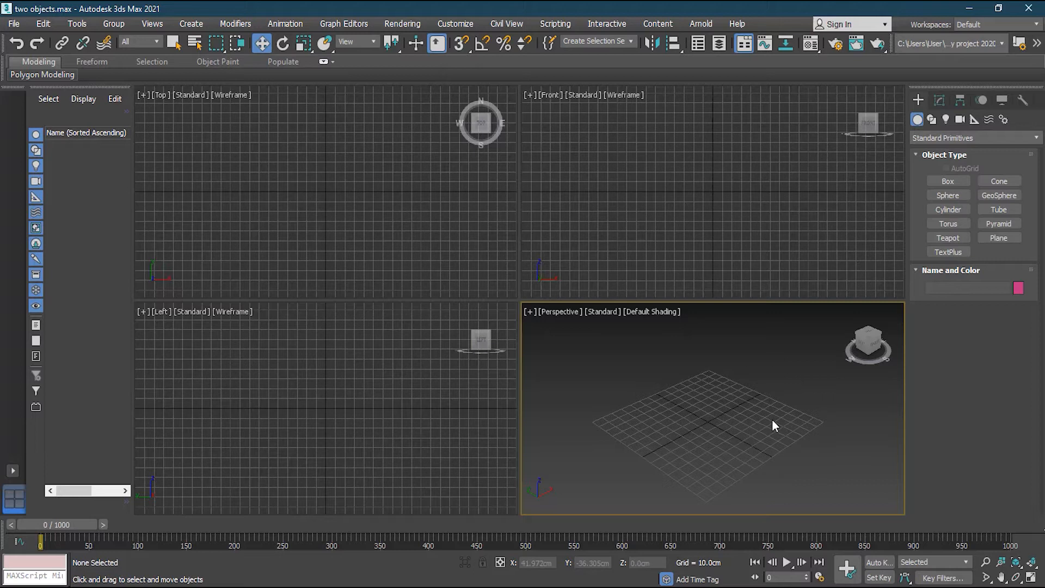
# Browse the Create menu's primitive submenus, then close the menu.
pyautogui.click(187, 24)
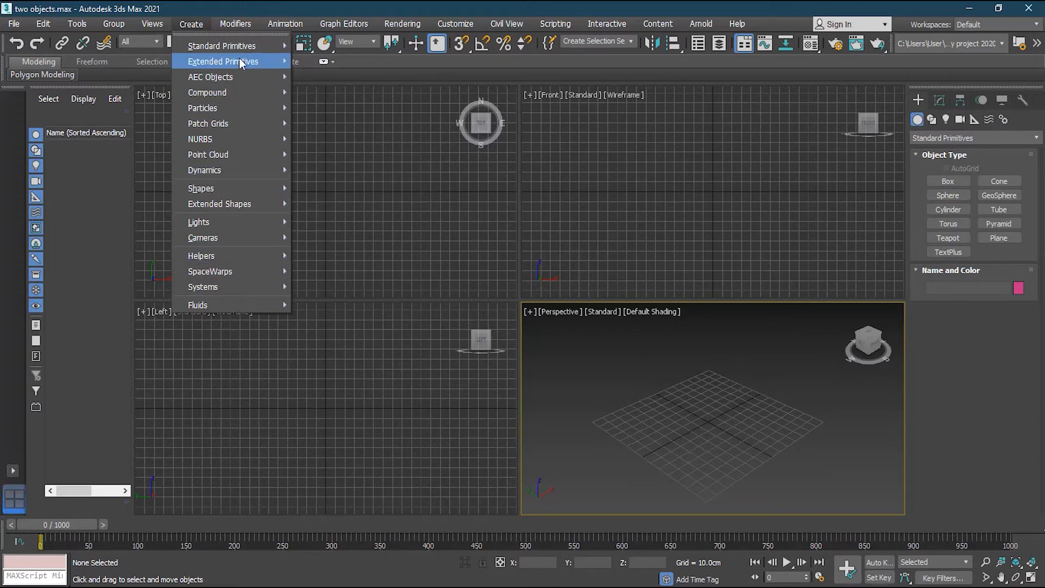
pyautogui.moveTo(238, 49)
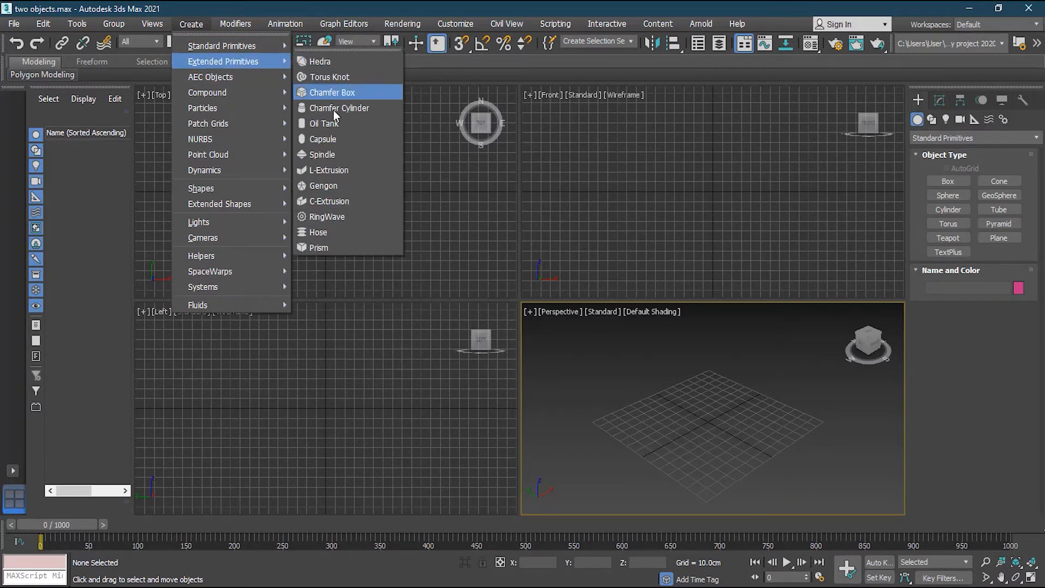
pyautogui.moveTo(274, 45)
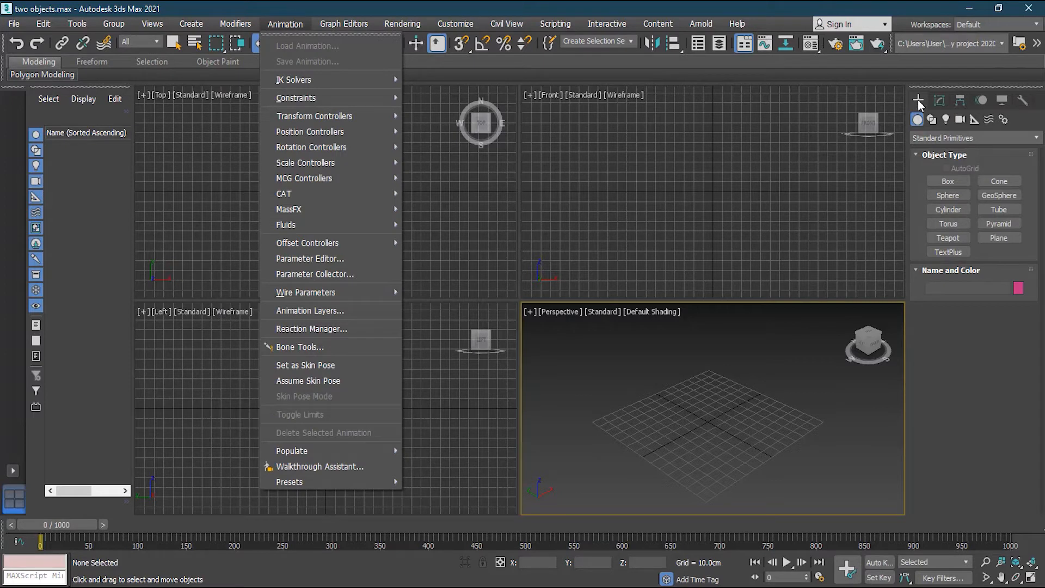
pyautogui.click(918, 100)
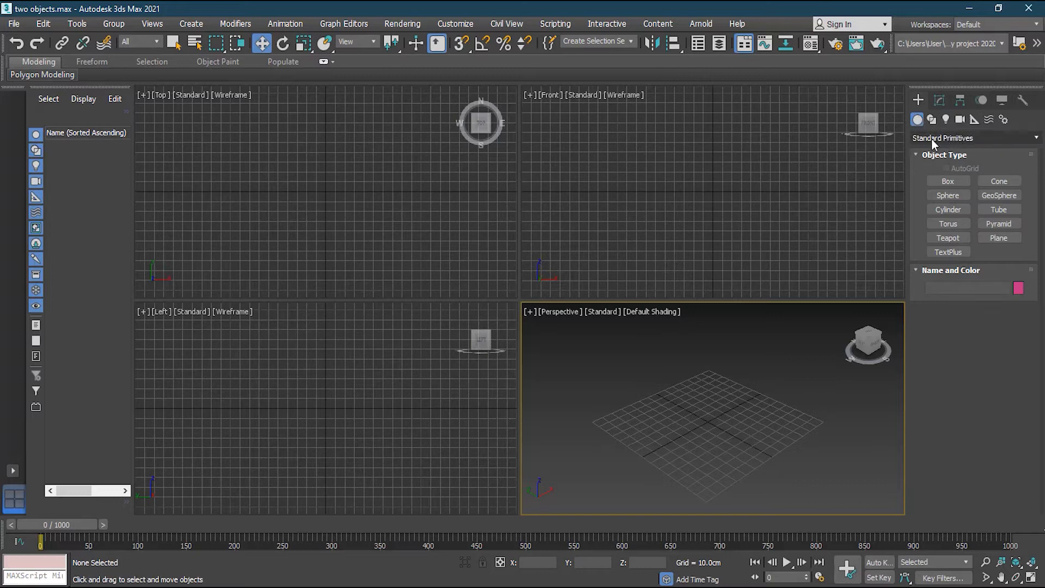
# Compare Extended and Standard Primitives in the category list, then activate Box creation.
pyautogui.click(190, 24)
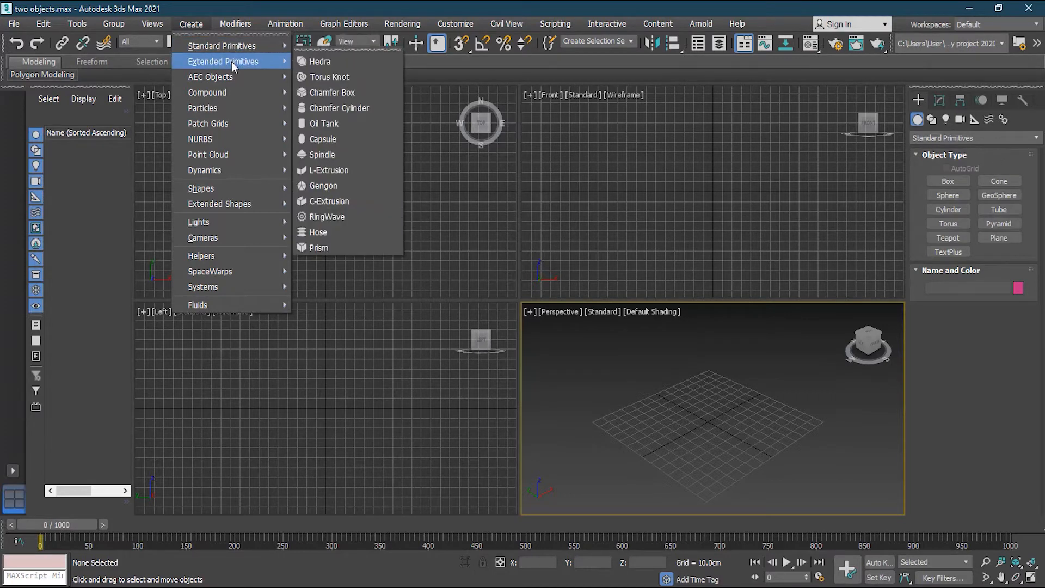
pyautogui.click(981, 137)
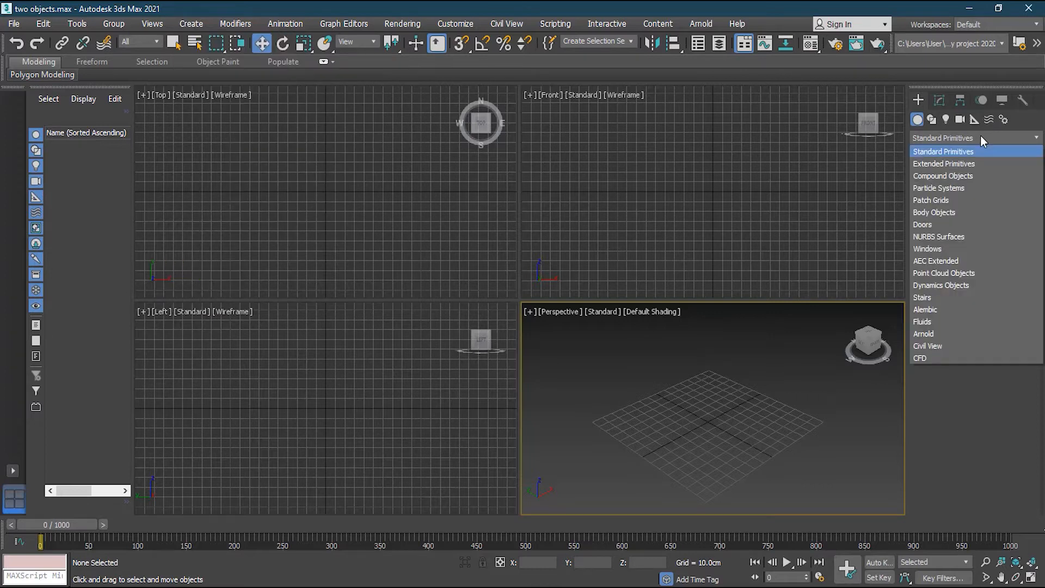
pyautogui.click(980, 138)
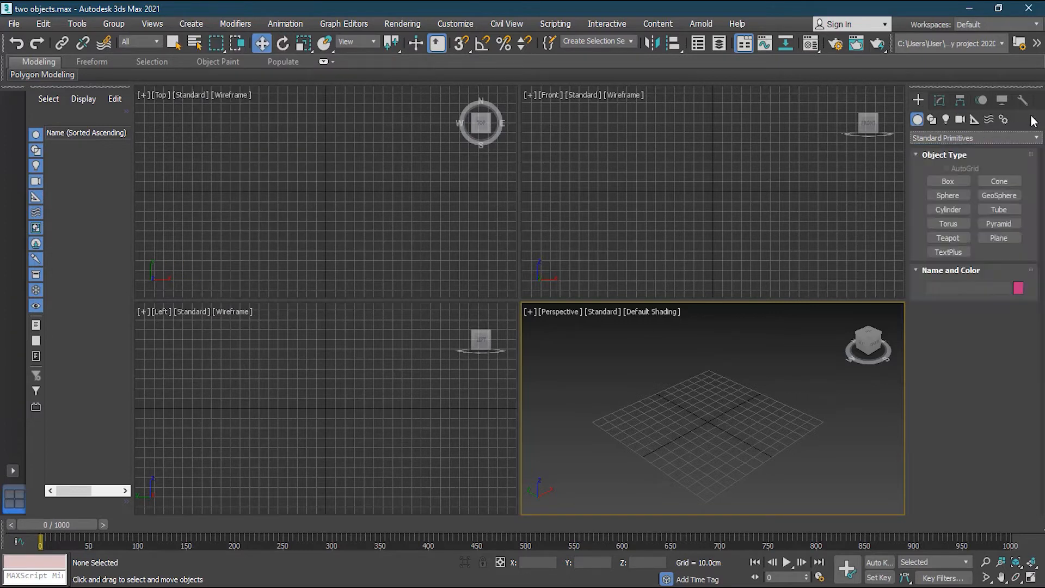
pyautogui.click(929, 137)
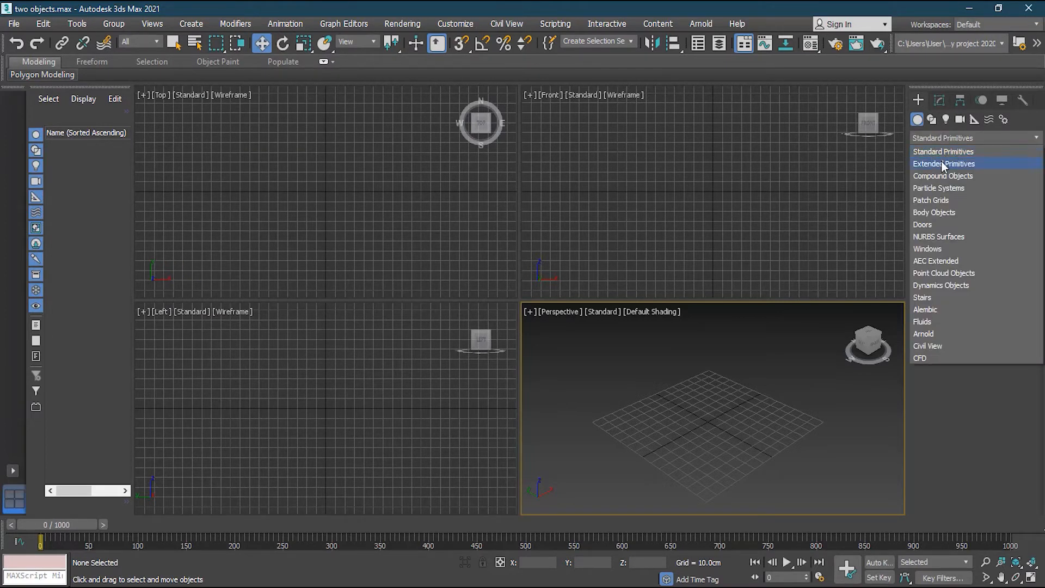
pyautogui.click(945, 154)
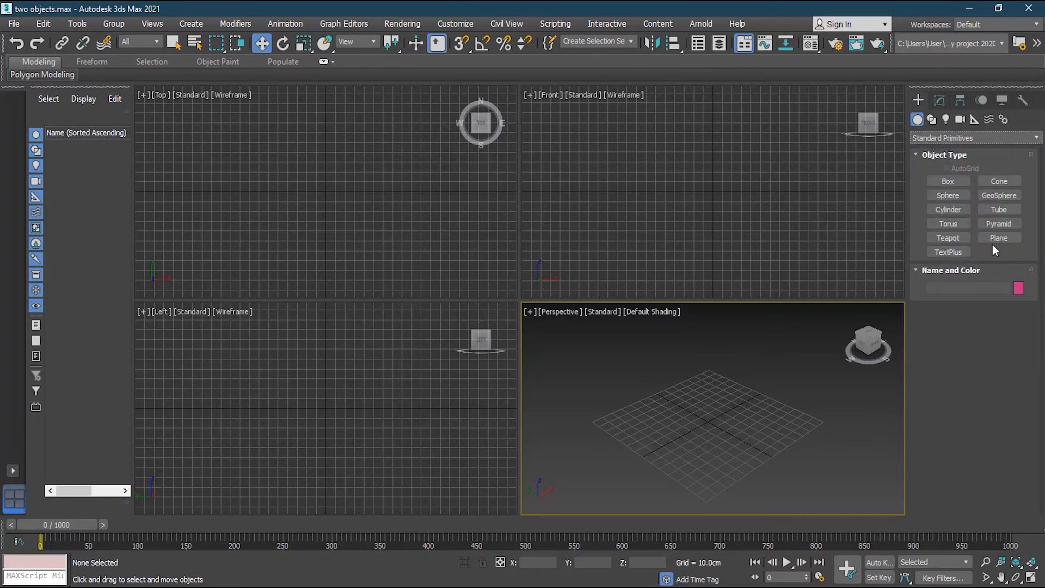
pyautogui.click(949, 137)
pyautogui.click(941, 162)
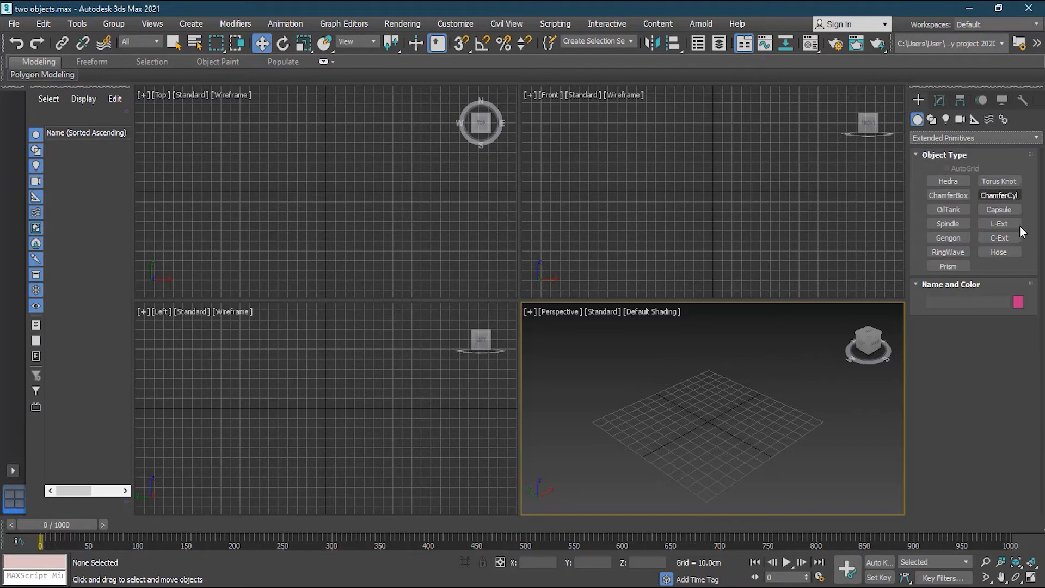
pyautogui.click(940, 139)
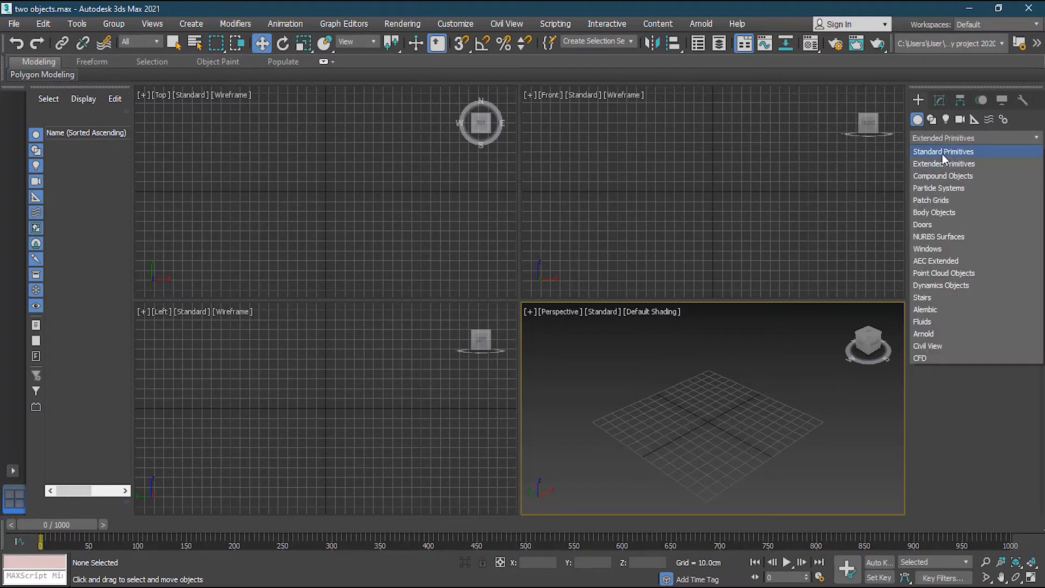
pyautogui.click(944, 153)
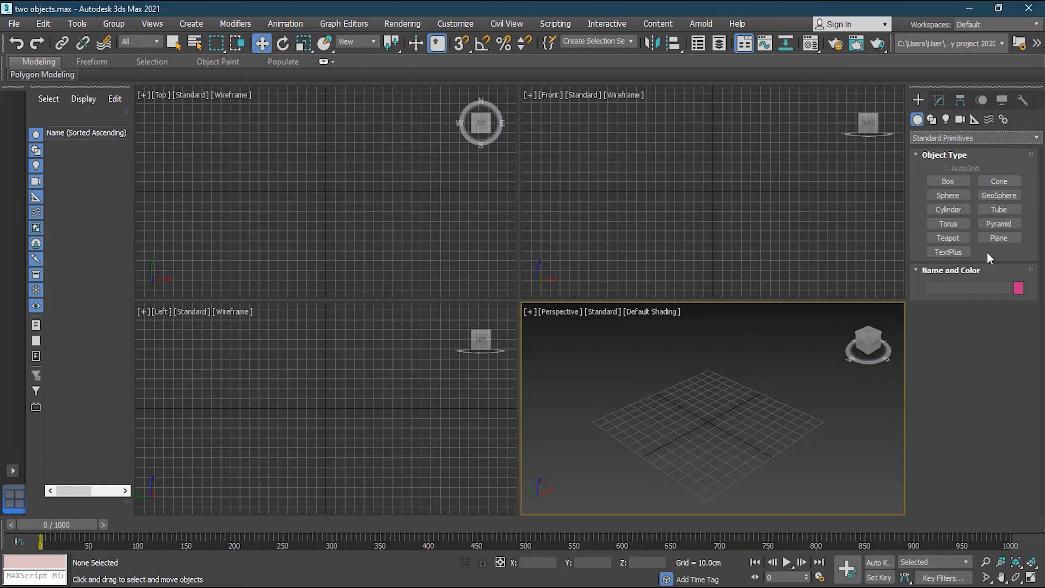
pyautogui.click(941, 177)
pyautogui.click(948, 181)
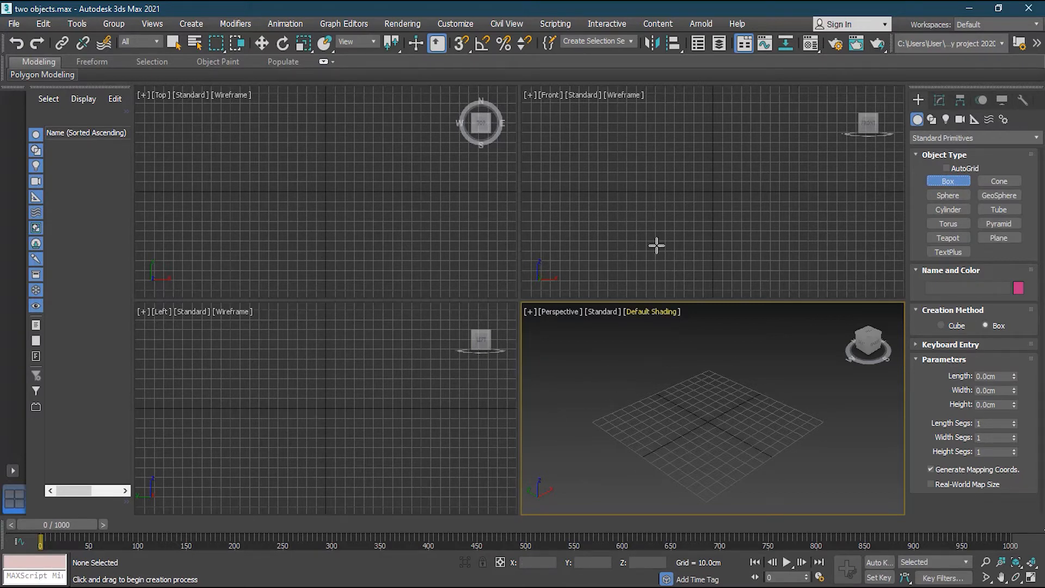
# Expand Keyboard Entry and enter 50 for length, width and height.
pyautogui.click(966, 345)
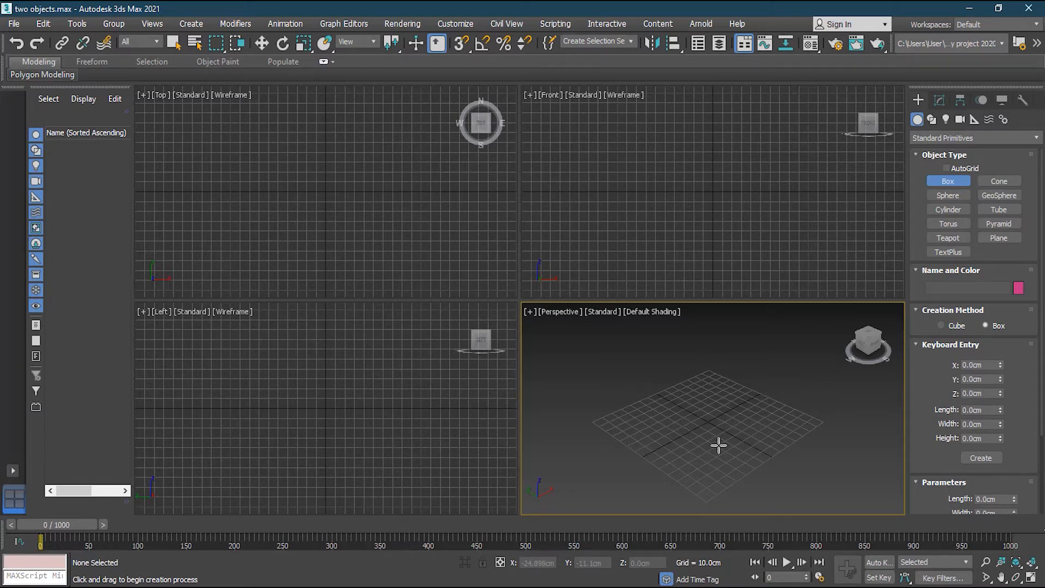
pyautogui.click(979, 410)
pyautogui.write('50')
pyautogui.press('Tab')
pyautogui.write('50')
pyautogui.press('Tab')
pyautogui.write('50')
pyautogui.click(988, 424)
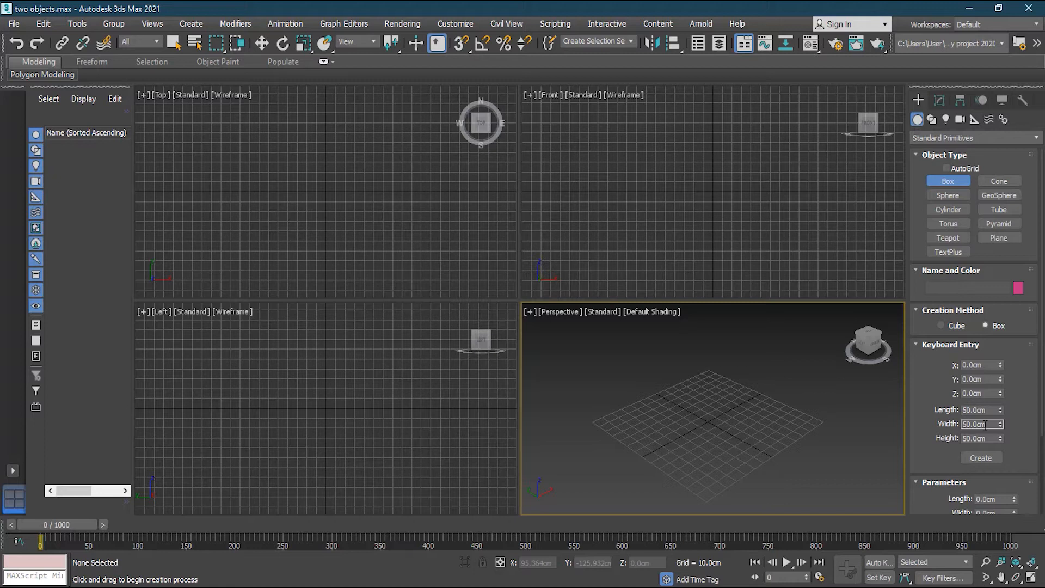
# Try length values of 100m and 1 in before re-entering 50.
pyautogui.doubleClick(979, 411)
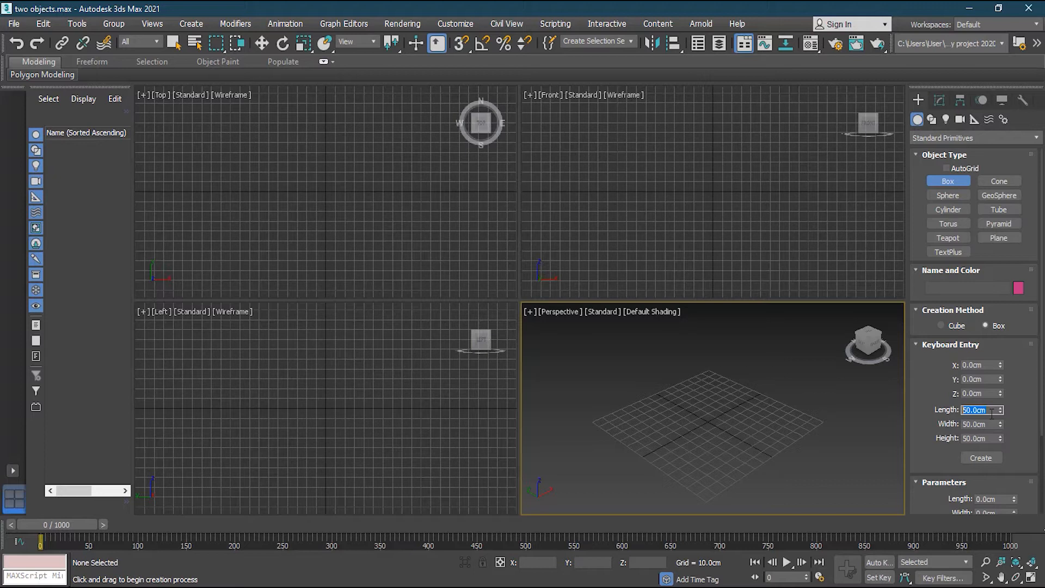
pyautogui.write('100m')
pyautogui.press('Tab')
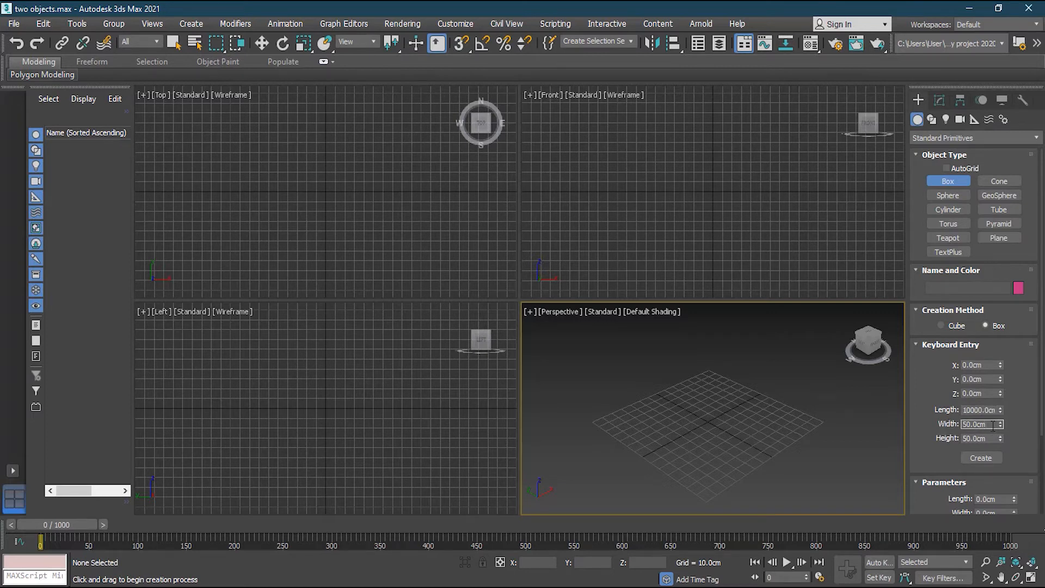
pyautogui.click(971, 409)
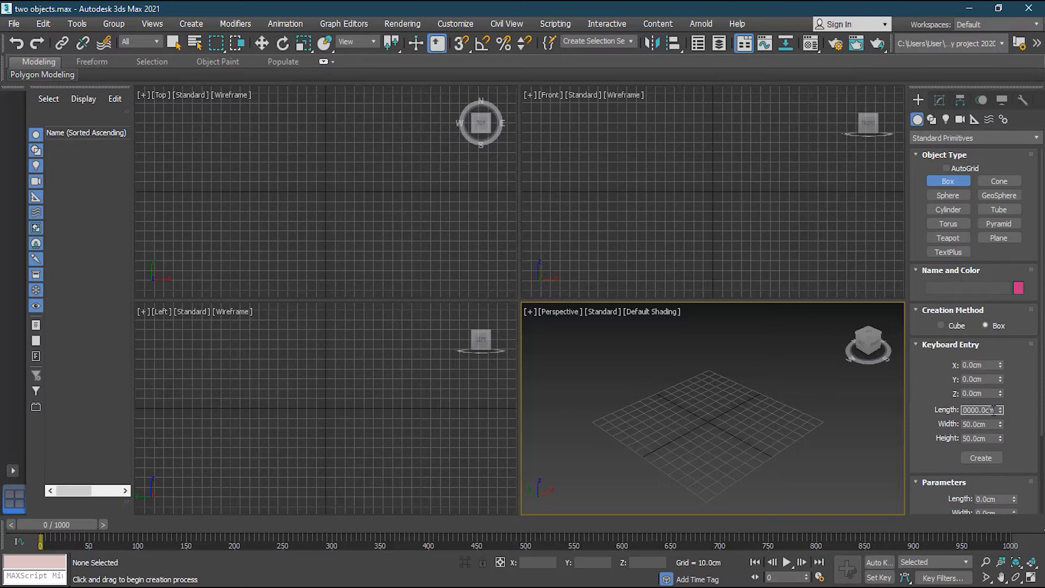
pyautogui.doubleClick(995, 410)
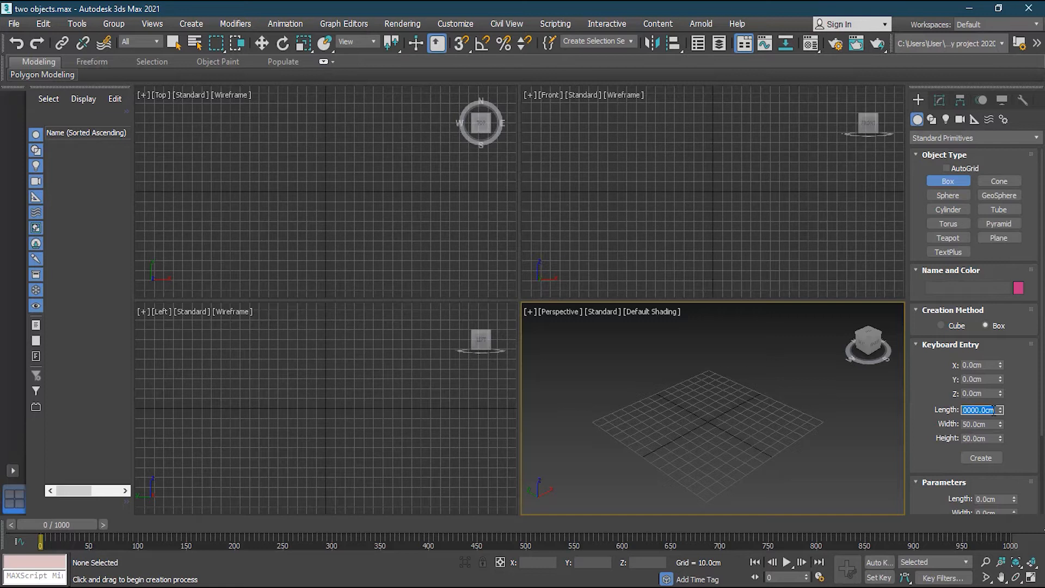
pyautogui.write('1 in')
pyautogui.press('Tab')
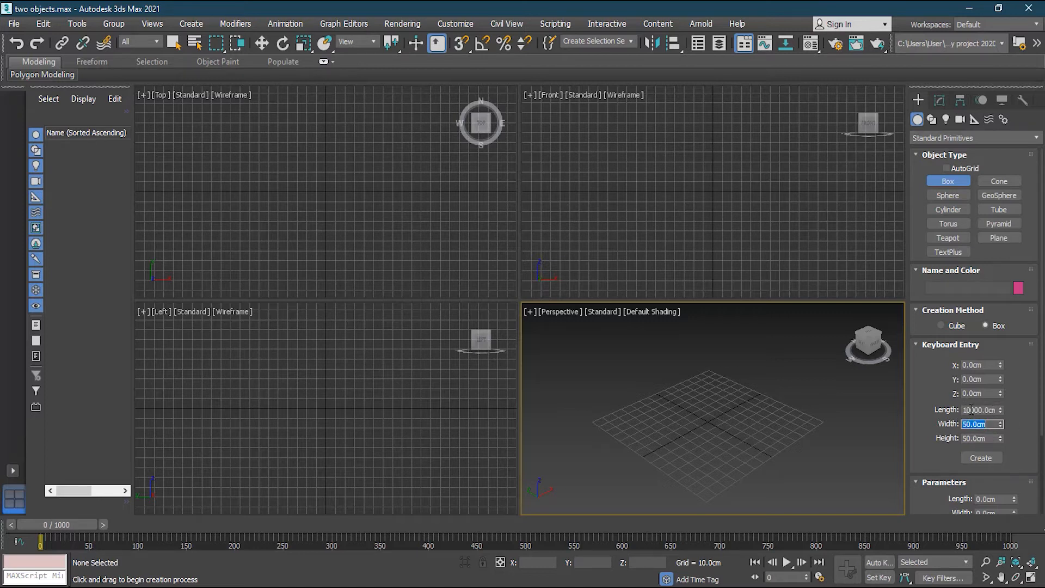
pyautogui.doubleClick(971, 409)
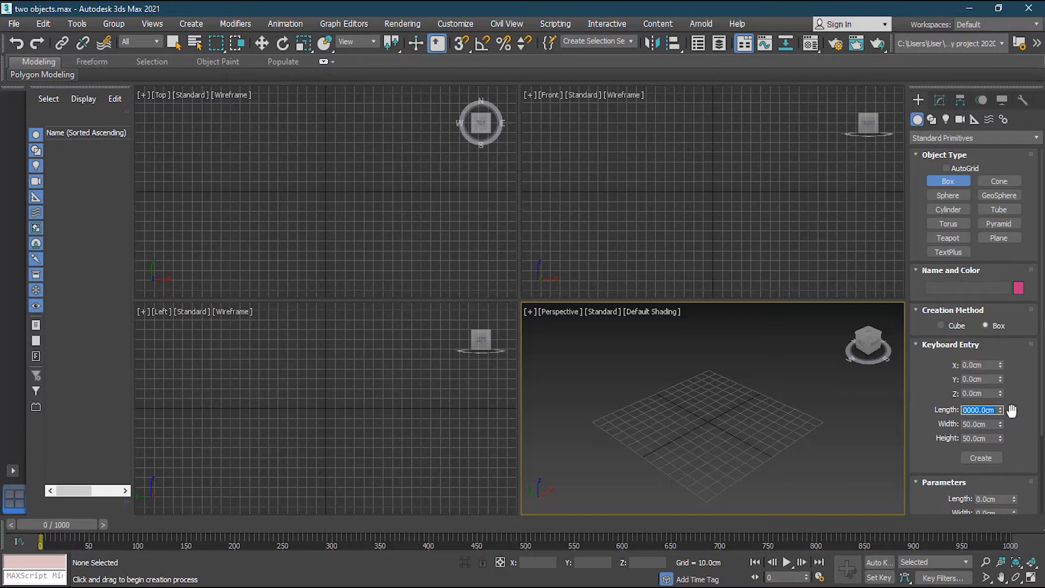
pyautogui.write('50')
pyautogui.click(986, 439)
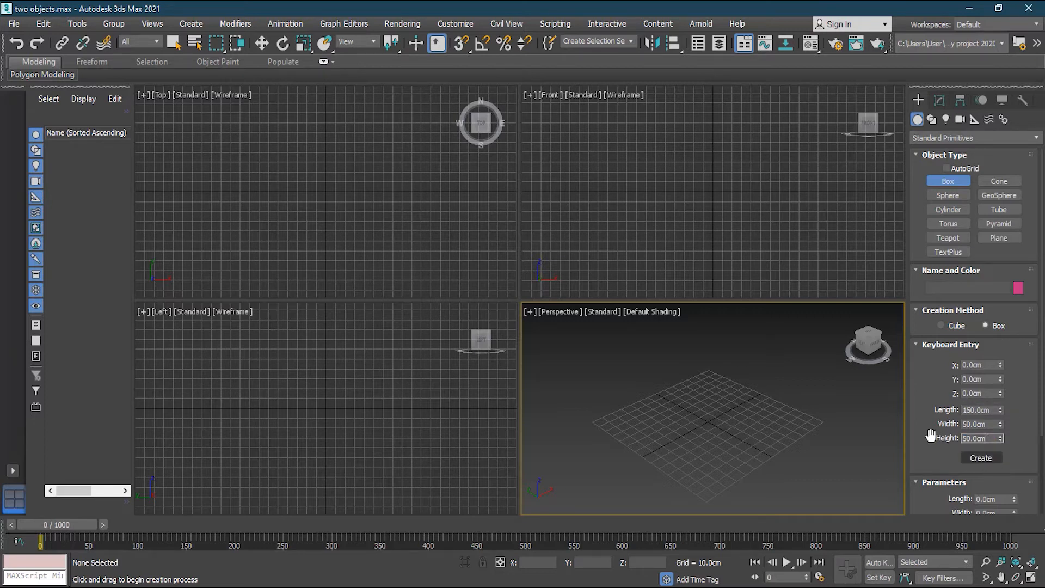
# Correct the length to 50.0cm and create the box at 0,0,0.
pyautogui.click(972, 410)
pyautogui.press('BackSpace')
pyautogui.press('BackSpace')
pyautogui.write('5')
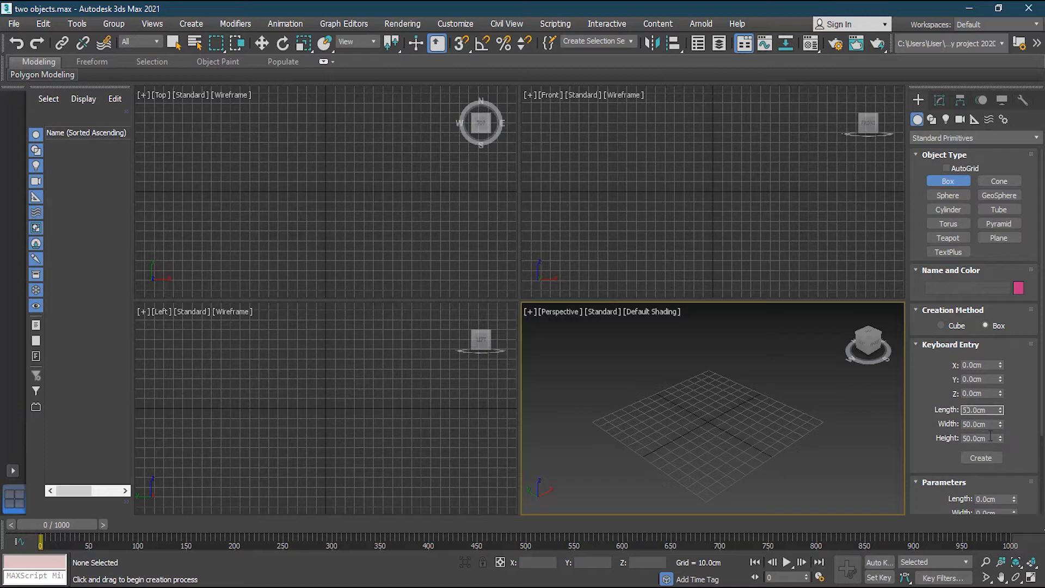
pyautogui.press('Tab')
pyautogui.press('Tab')
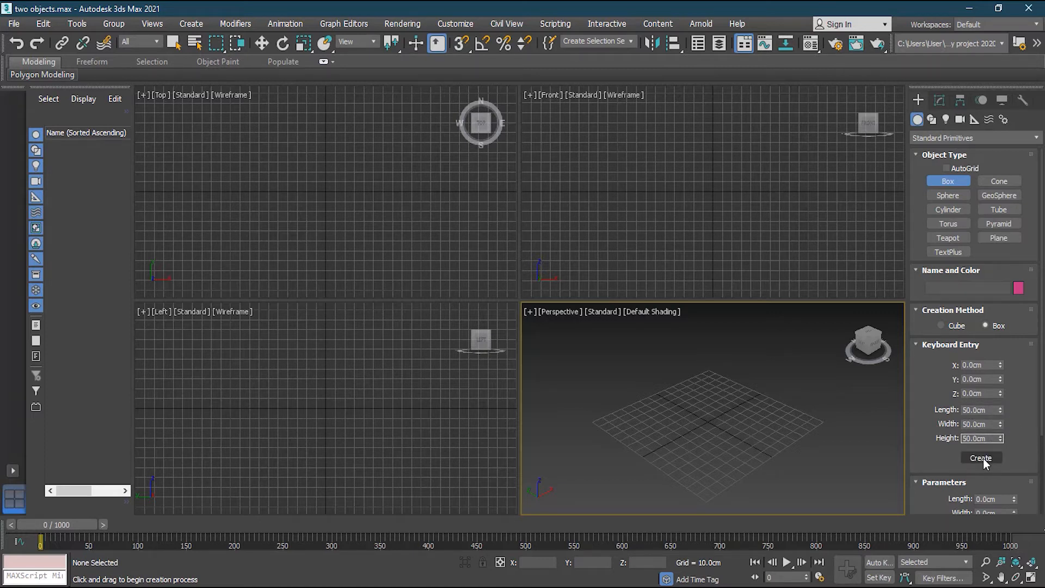
pyautogui.click(983, 458)
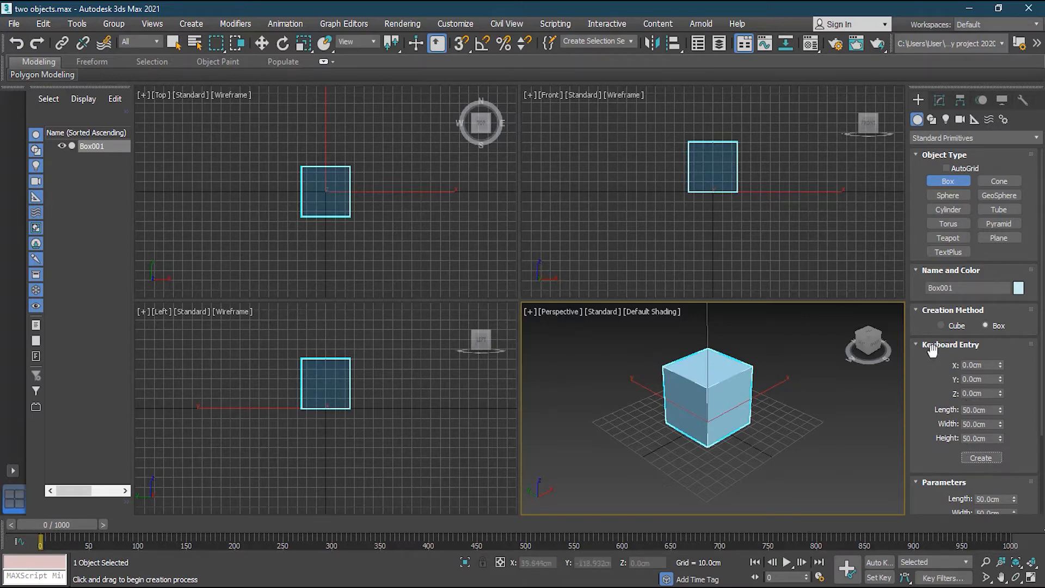
# Undo the 50 cm box creation with Ctrl+Z.
pyautogui.hotkey('ctrl', 'z')
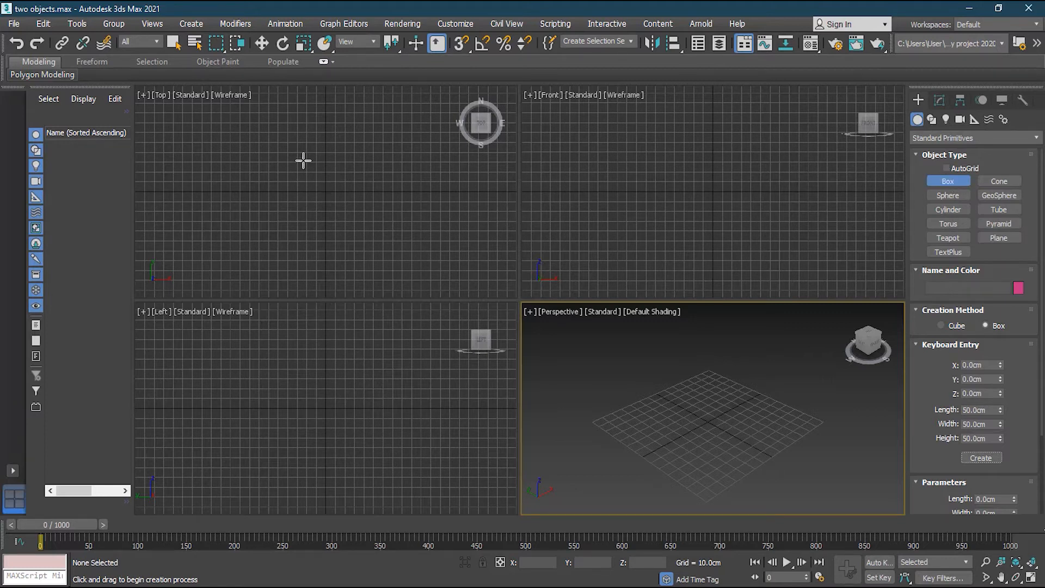
# Drag a roughly 74.7 × 121.5 cm base in the Top view and set the box height.
pyautogui.moveTo(266, 158); pyautogui.dragTo(392, 231)
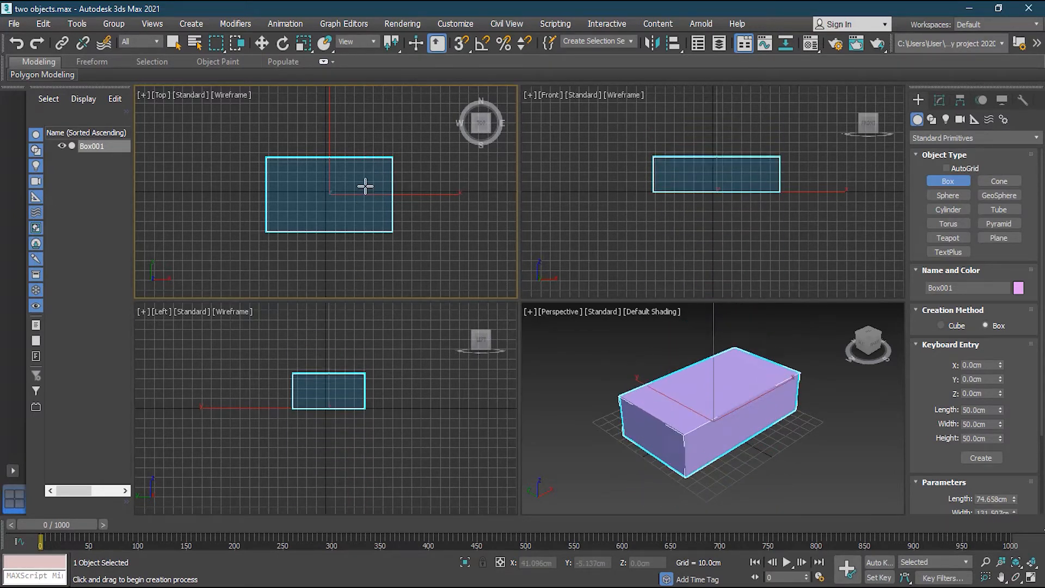
pyautogui.click(364, 164)
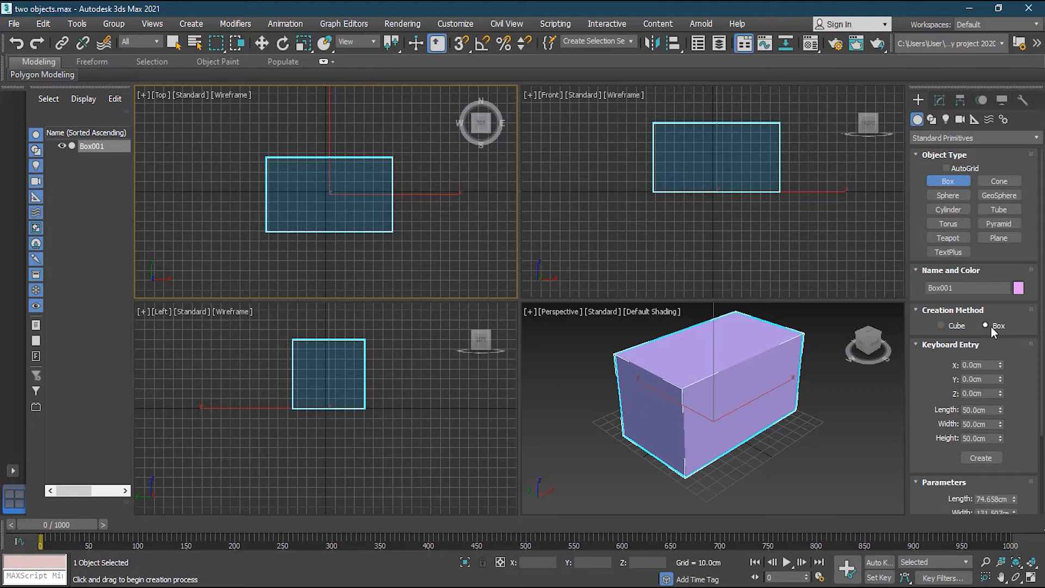
# Delete the rectangular box, try drawing a cube from its centre, then delete it.
pyautogui.click(957, 327)
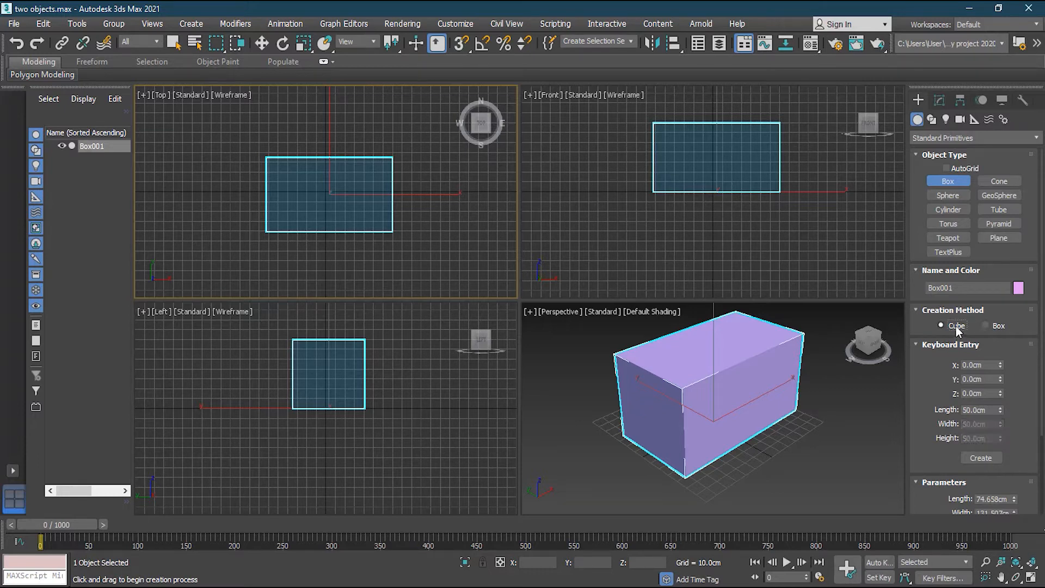
pyautogui.click(737, 403)
pyautogui.press('Delete')
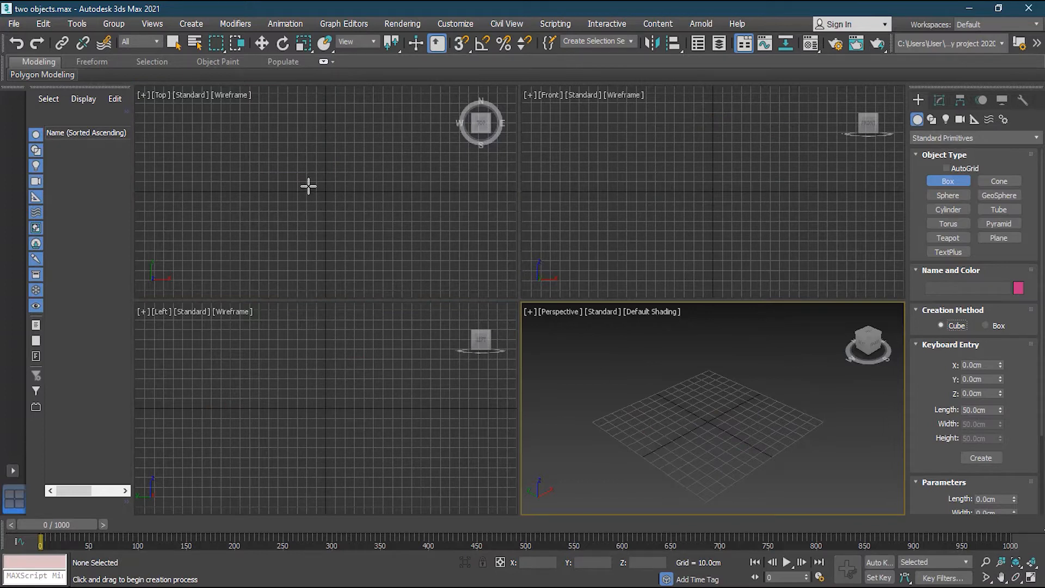
pyautogui.moveTo(306, 191); pyautogui.dragTo(336, 199)
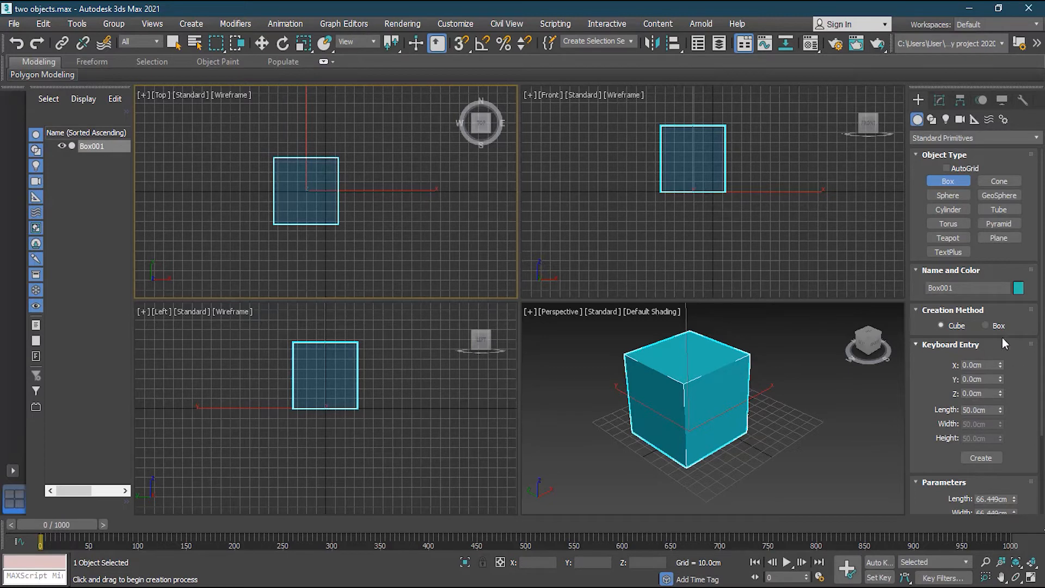
pyautogui.click(986, 326)
pyautogui.press('Delete')
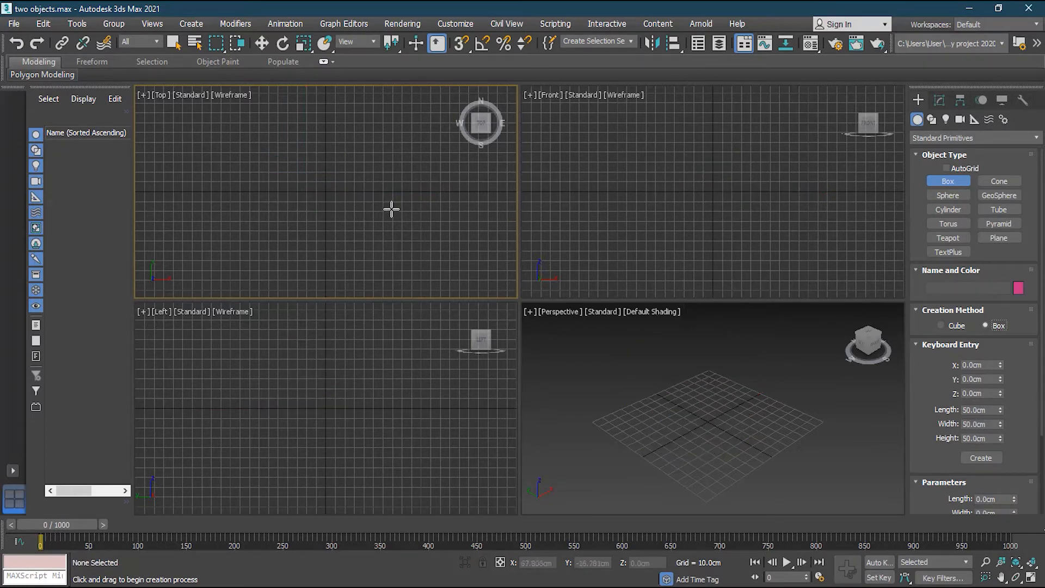
# Draw and discard two more boxes, then lay out a larger 97.26 cm square base at the origin.
pyautogui.moveTo(285, 161); pyautogui.dragTo(376, 231)
pyautogui.click(368, 161)
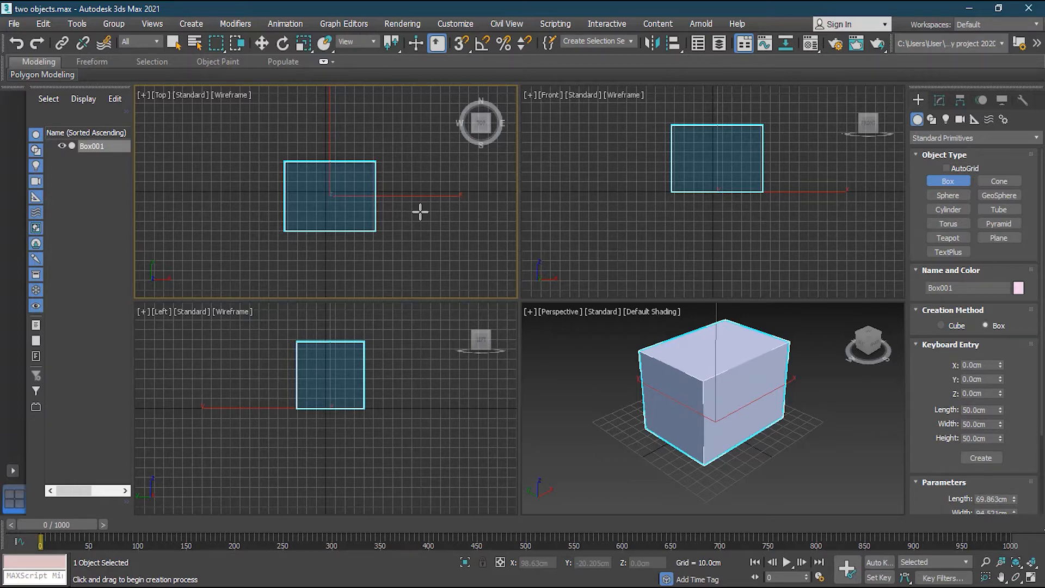
pyautogui.press('Delete')
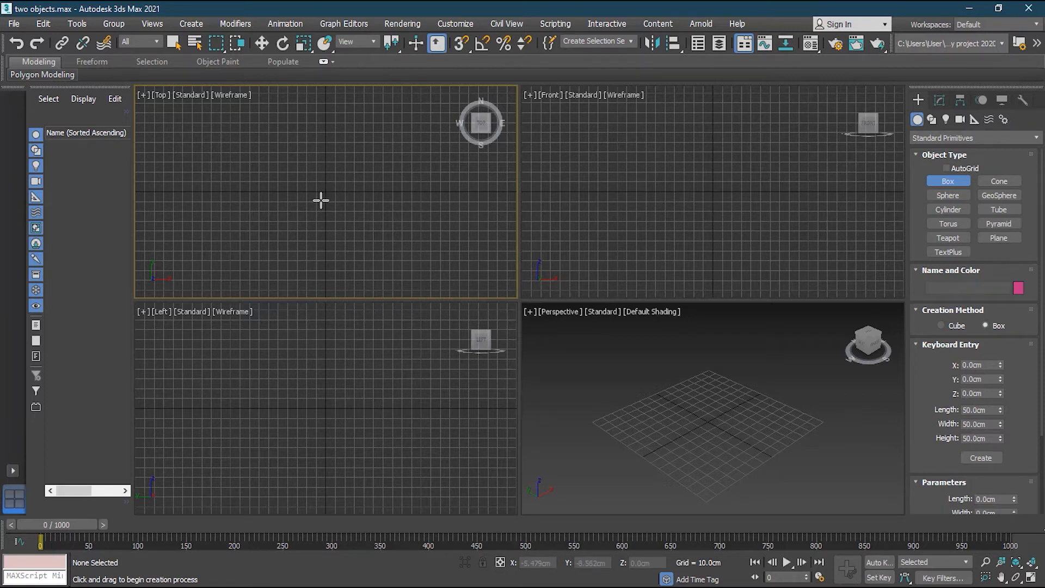
pyautogui.moveTo(311, 182); pyautogui.dragTo(355, 206)
pyautogui.click(352, 137)
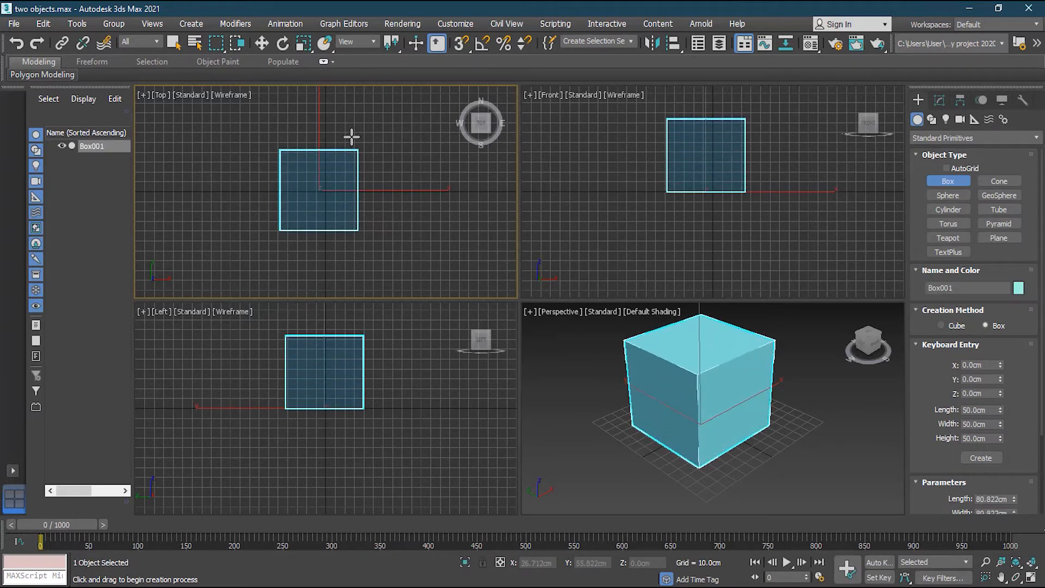
pyautogui.hotkey('ctrl', 'z')
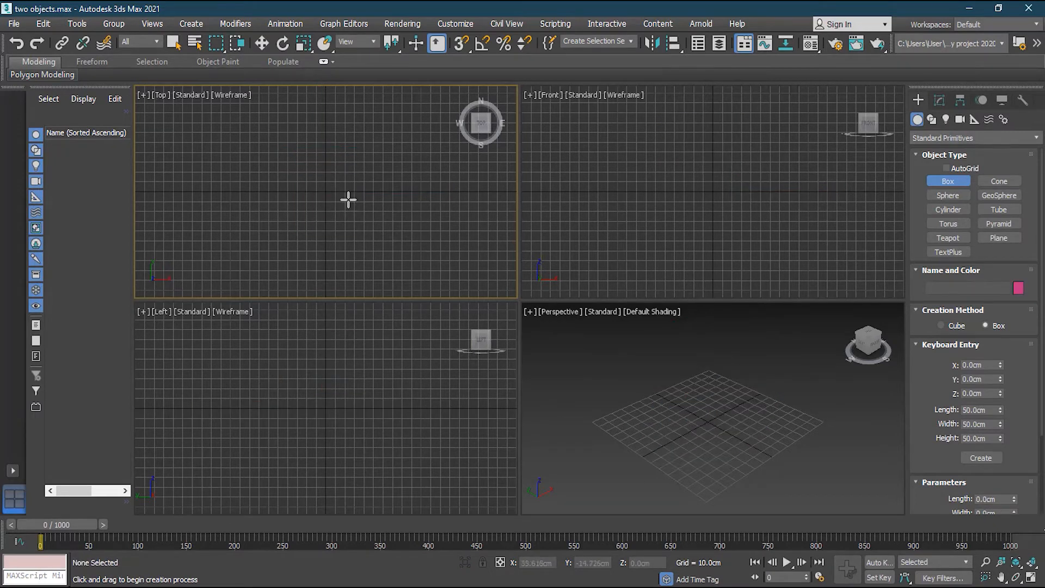
pyautogui.moveTo(326, 191); pyautogui.dragTo(373, 217)
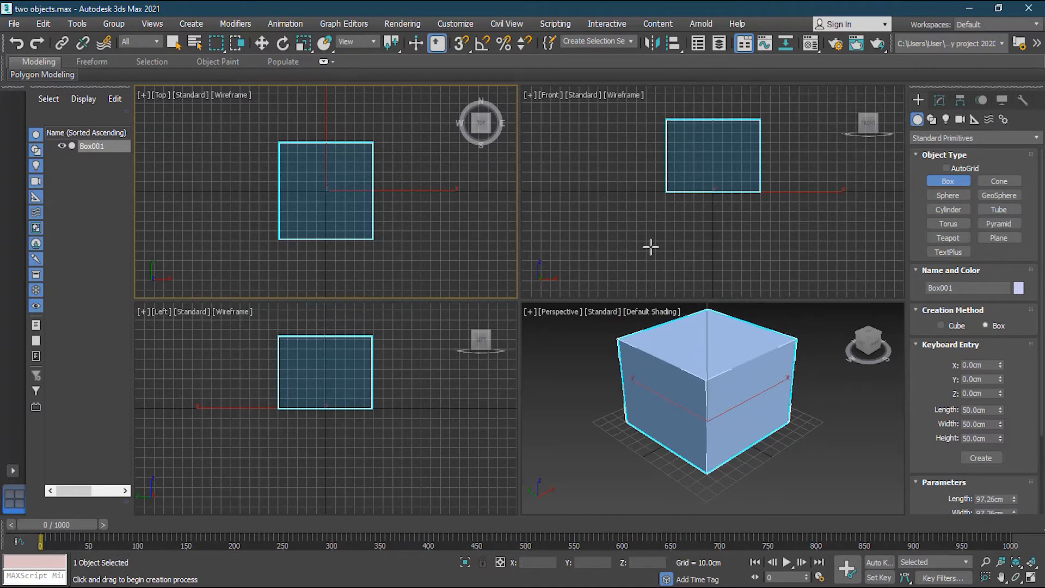
# Move the box with the gizmo to about X 2.771cm, Y -4.155cm.
pyautogui.scroll(-3, 1041, 347)
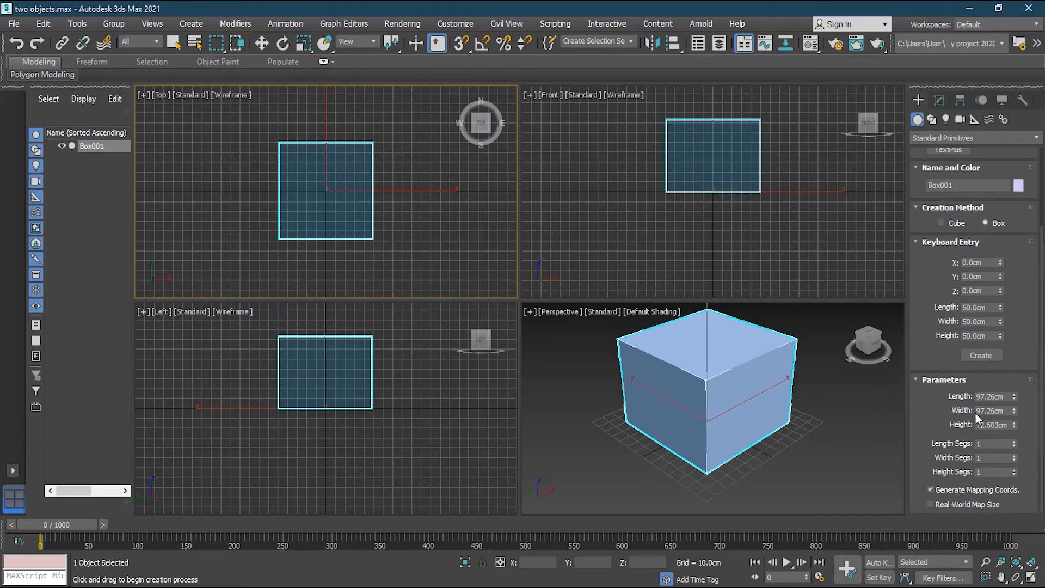
pyautogui.moveTo(1014, 397)
pyautogui.mouseDown()
pyautogui.moveTo(1015, 415)
pyautogui.moveTo(1014, 397)
pyautogui.mouseUp()
pyautogui.click(262, 43)
pyautogui.moveTo(665, 397); pyautogui.dragTo(726, 411)
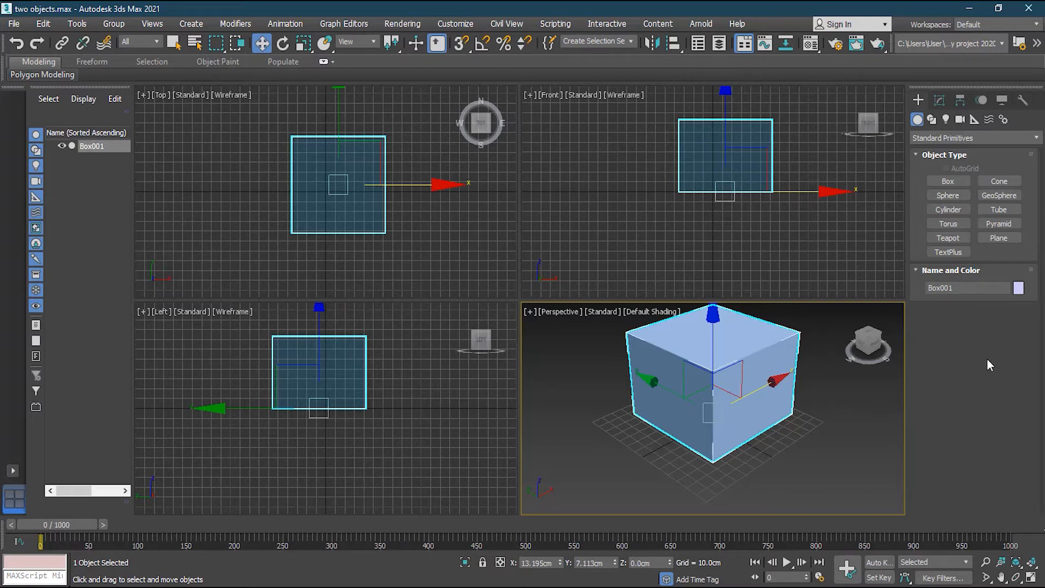
pyautogui.moveTo(753, 399); pyautogui.dragTo(733, 397)
pyautogui.moveTo(652, 392); pyautogui.dragTo(660, 394)
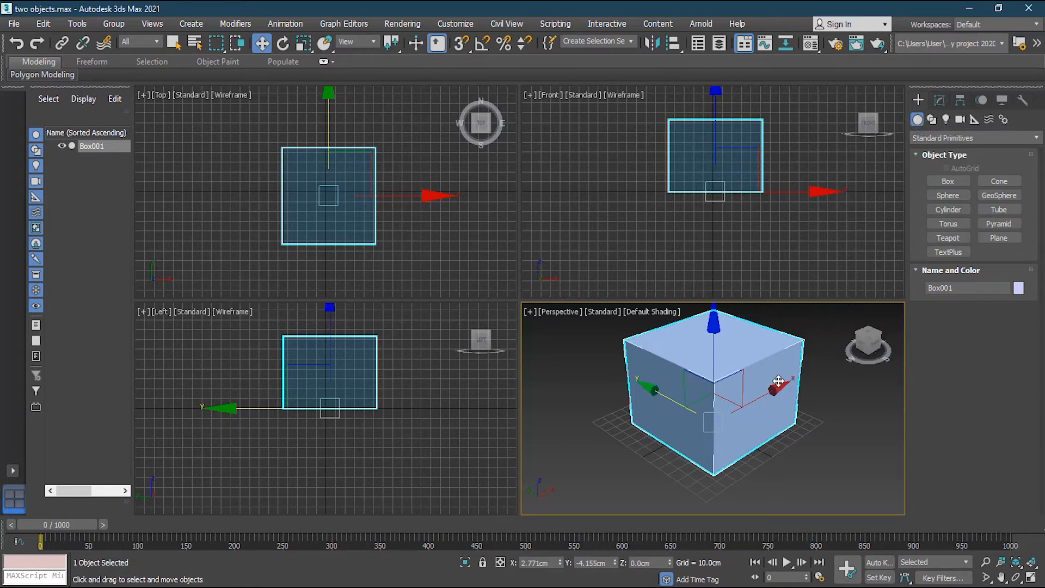
# Resize Box001 to 100.178 cm length, 95.315 cm width and 74.781 cm height.
pyautogui.click(939, 100)
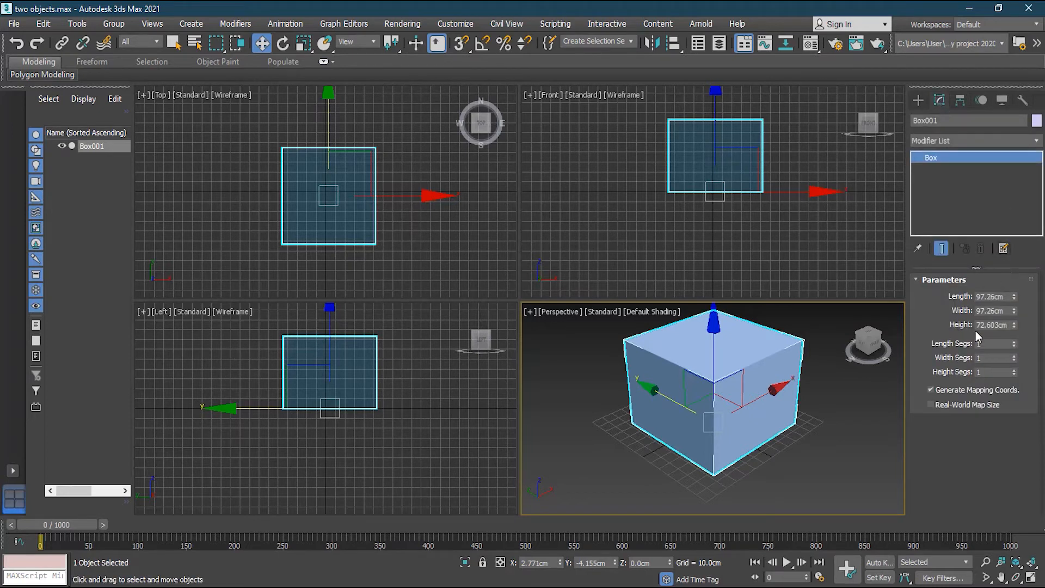
pyautogui.moveTo(1014, 297); pyautogui.dragTo(1014, 323)
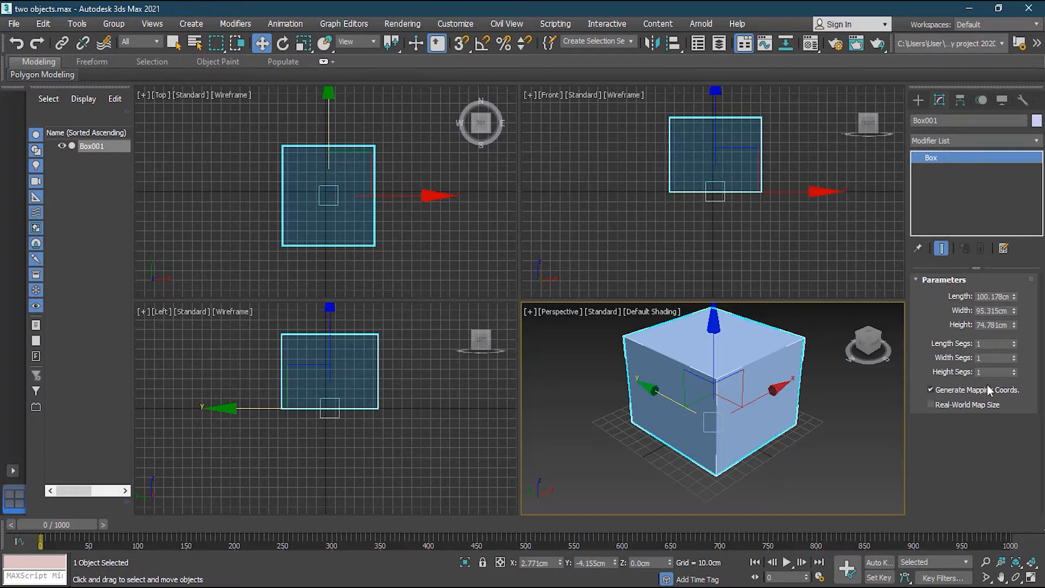
pyautogui.click(917, 100)
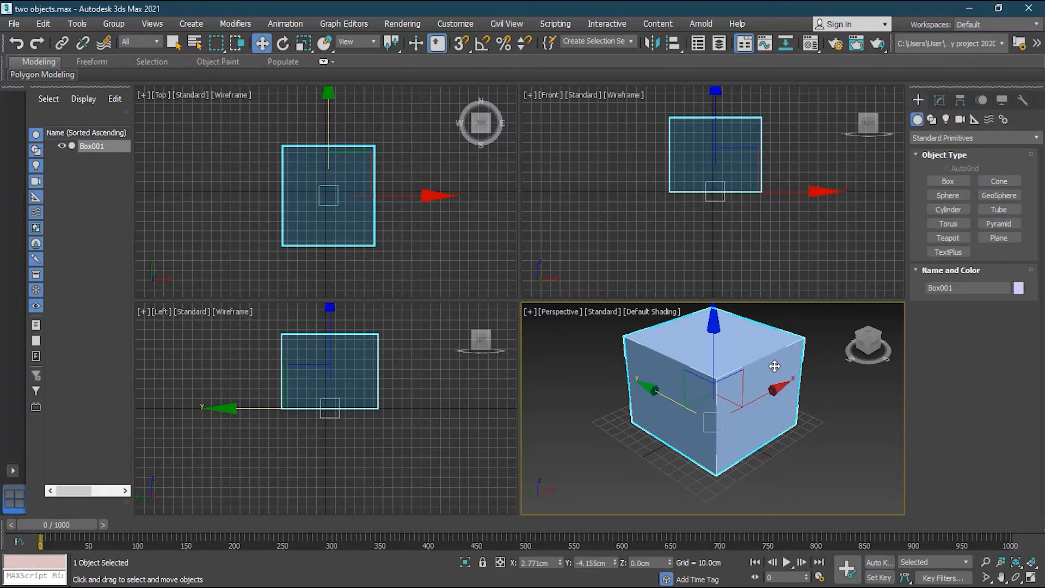
# Delete the box and draw a cone at the grid centre: radius 45.624 to 1.103 cm, 90.411 cm tall.
pyautogui.press('Delete')
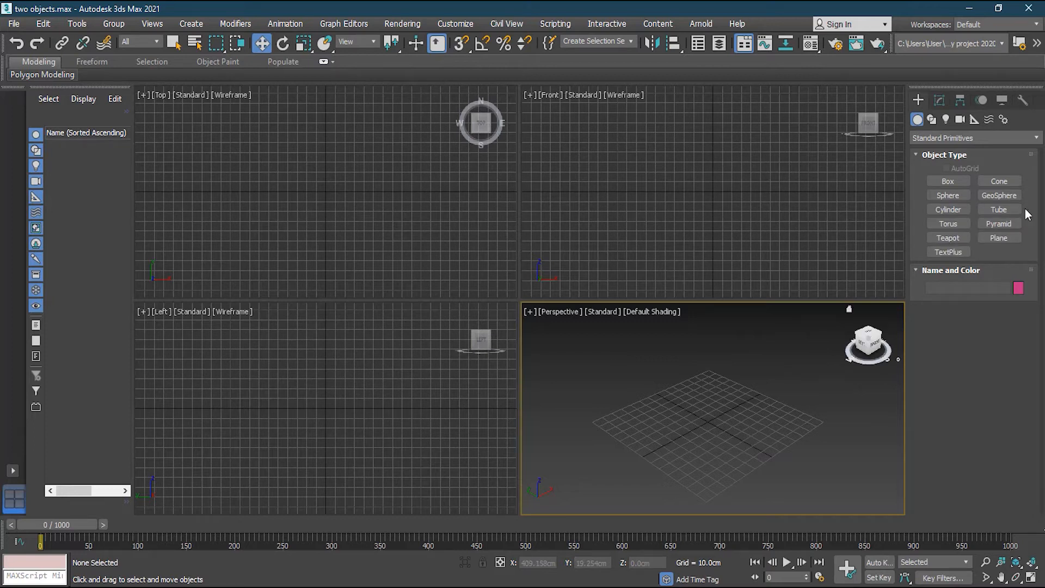
pyautogui.click(998, 184)
pyautogui.moveTo(312, 186); pyautogui.dragTo(346, 206)
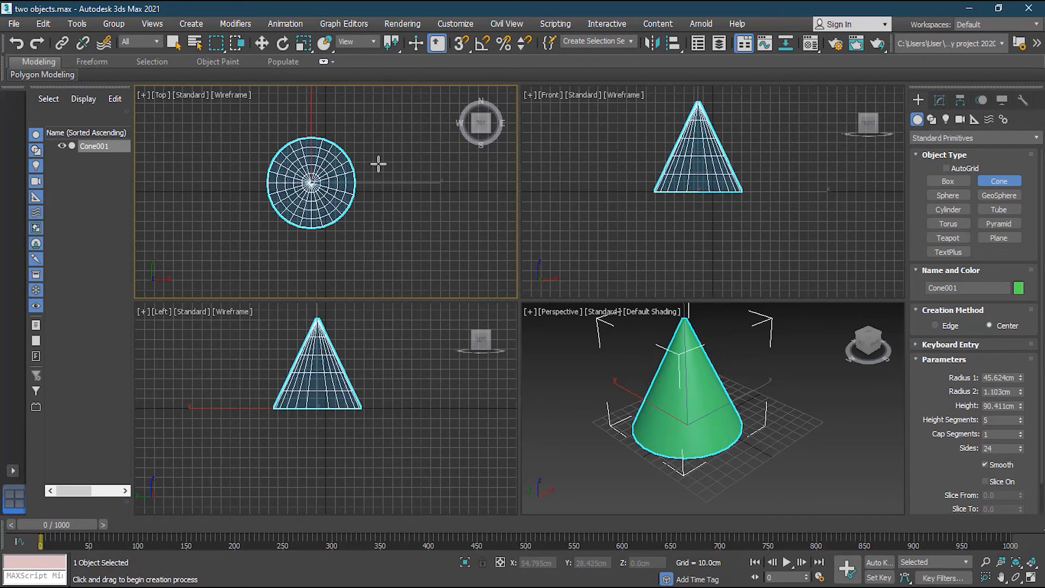
# Cancel the unfinished cone, then draw a trial sphere at the grid centre and undo it.
pyautogui.rightClick(822, 373)
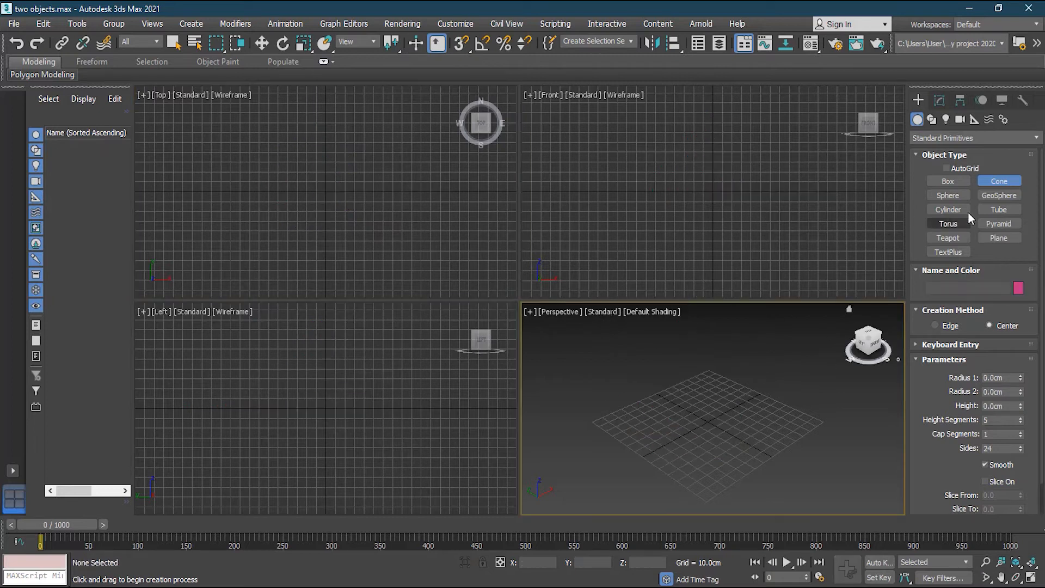
pyautogui.click(948, 195)
pyautogui.moveTo(325, 191); pyautogui.dragTo(364, 231)
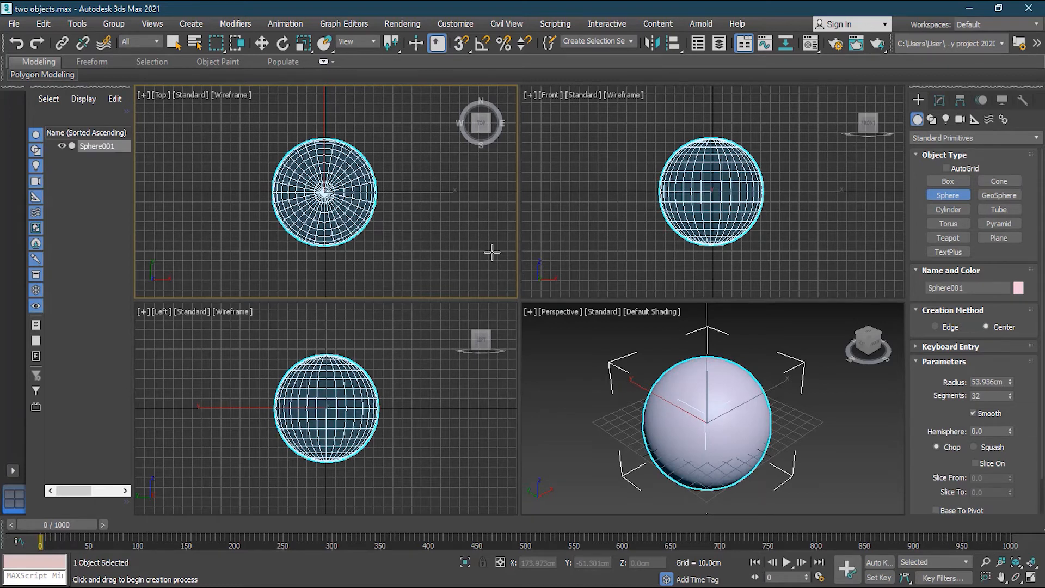
pyautogui.hotkey('ctrl', 'z')
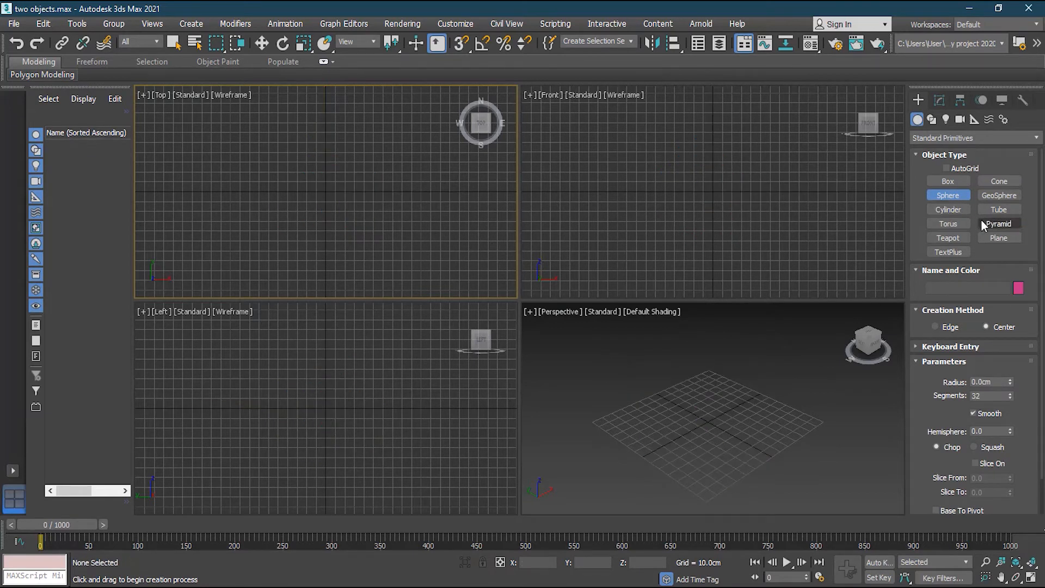
# Draw a torus at the grid centre with radii 45.349 cm and 27.528 cm, then delete it.
pyautogui.click(947, 223)
pyautogui.moveTo(325, 197); pyautogui.dragTo(367, 252)
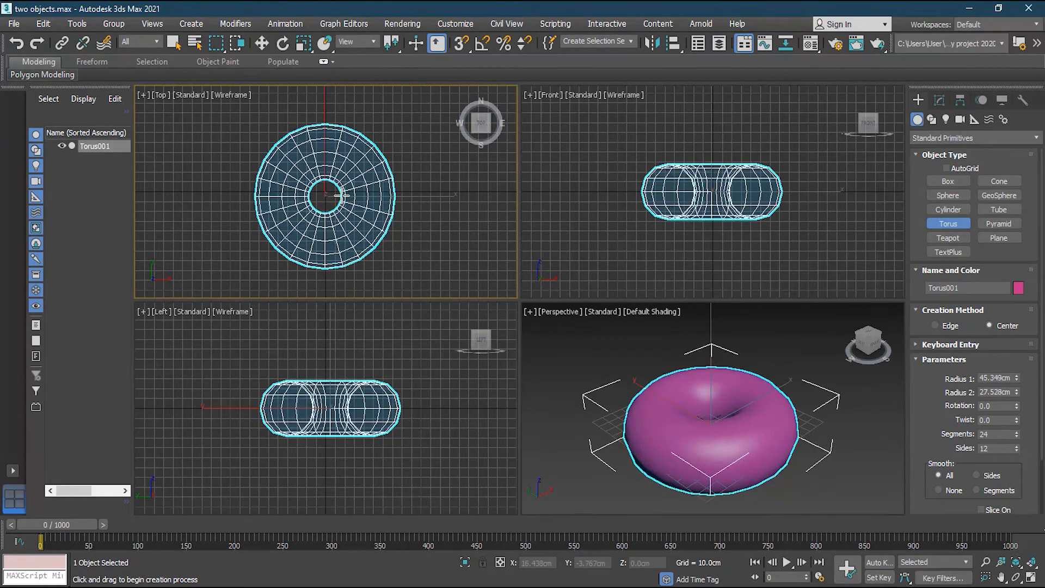
pyautogui.click(342, 195)
pyautogui.moveTo(734, 379)
pyautogui.keyDown('alt'); pyautogui.mouseDown(button='middle')
pyautogui.moveTo(762, 392)
pyautogui.moveTo(786, 427)
pyautogui.moveTo(730, 411)
pyautogui.moveTo(728, 389)
pyautogui.mouseUp(button='middle'); pyautogui.keyUp('alt')
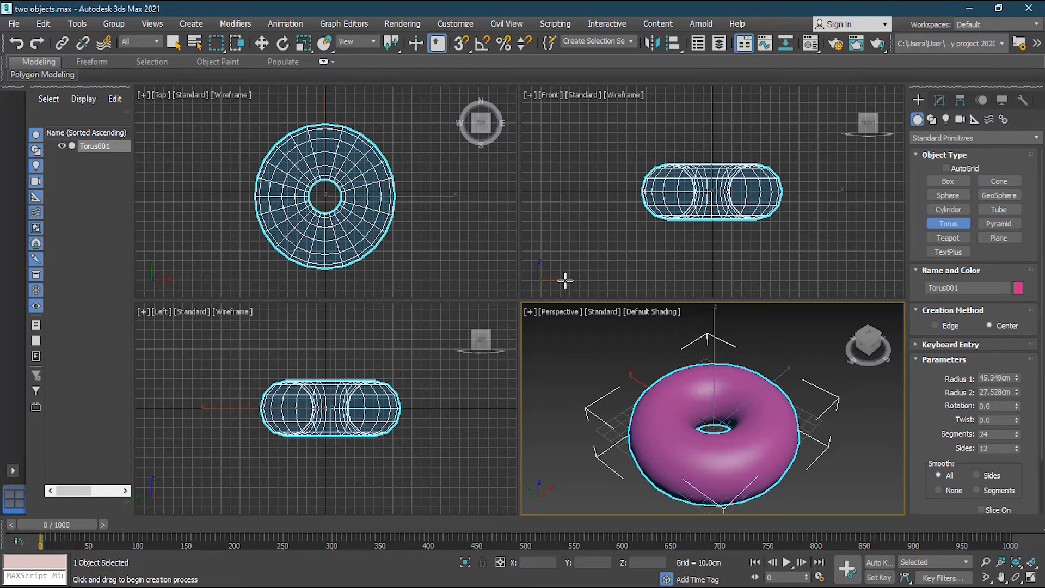
pyautogui.click(263, 43)
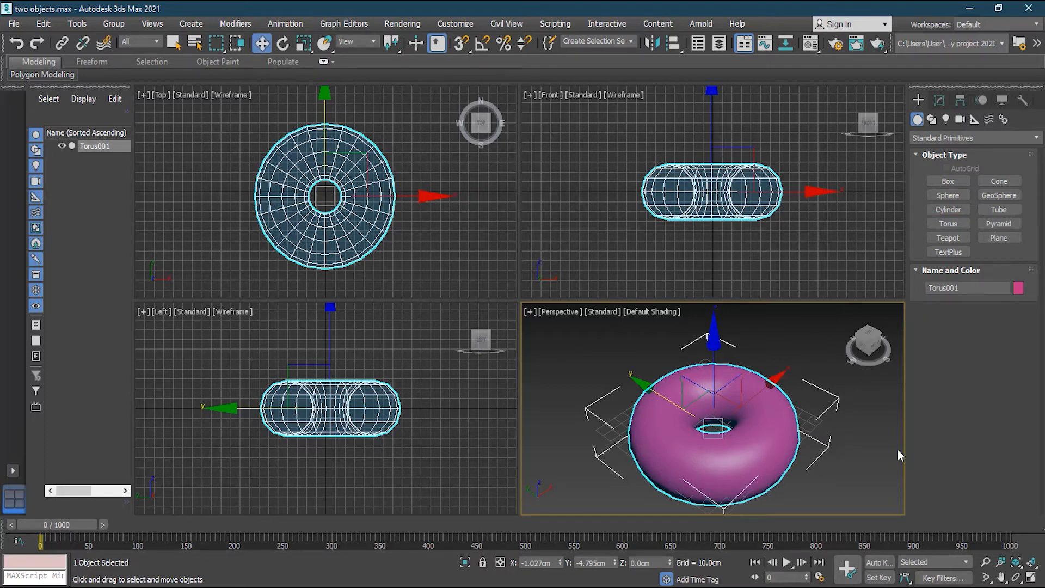
pyautogui.press('Delete')
# Switch the object category to Extended Primitives and pick ChamferBox.
pyautogui.click(970, 138)
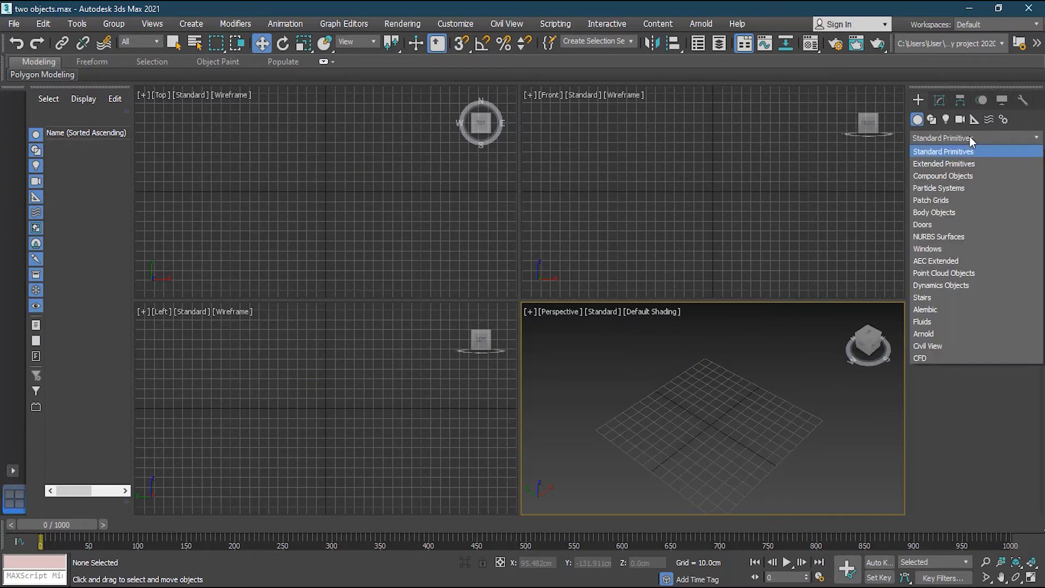
pyautogui.click(970, 164)
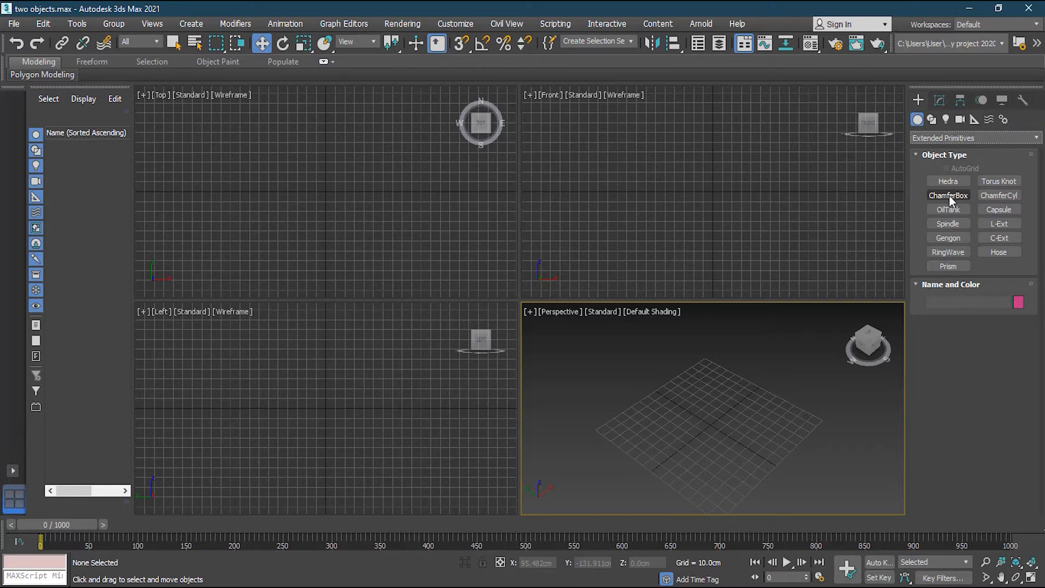
pyautogui.click(938, 138)
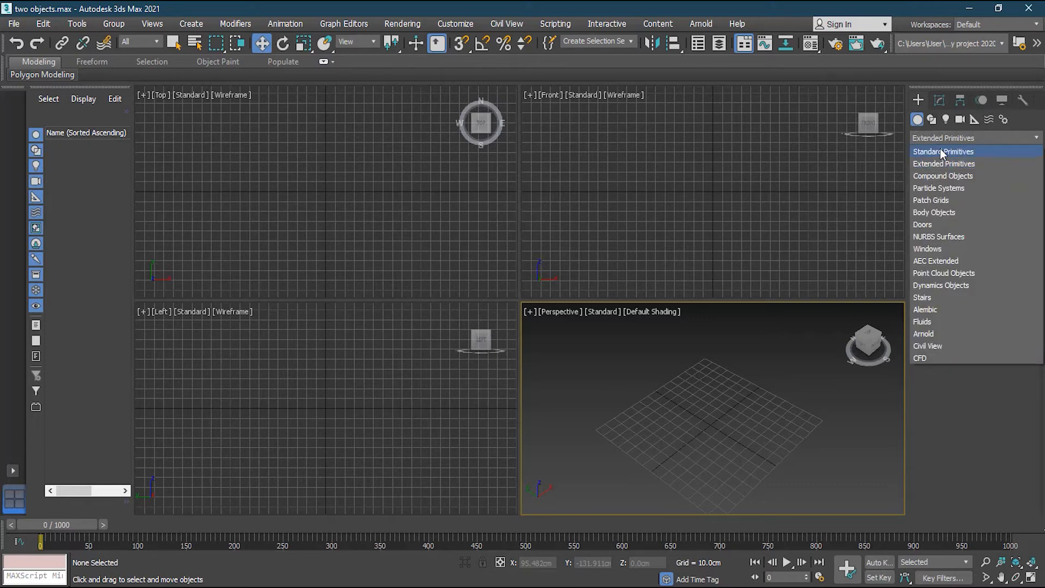
pyautogui.click(943, 153)
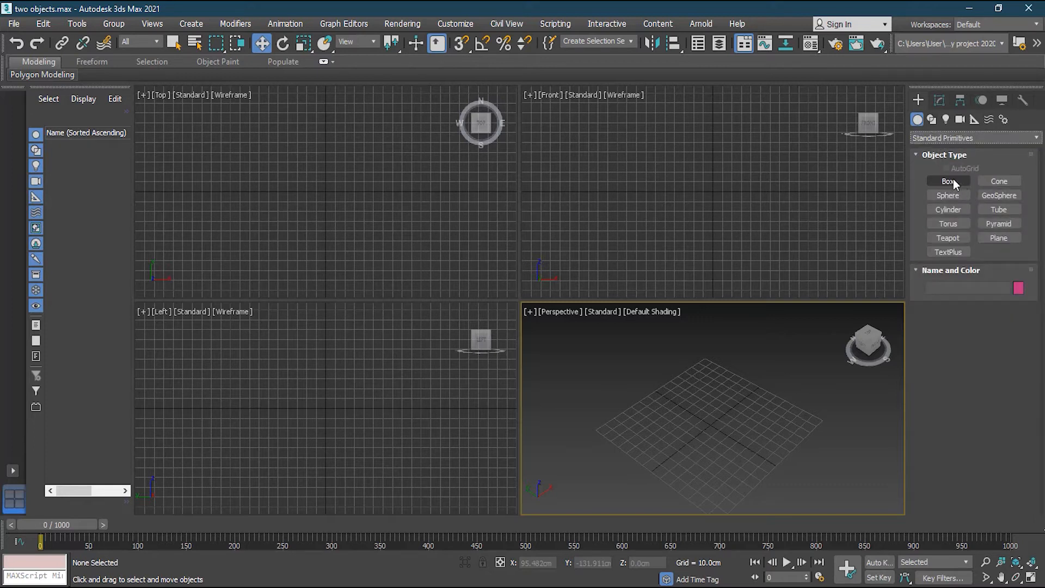
pyautogui.click(946, 138)
pyautogui.click(956, 164)
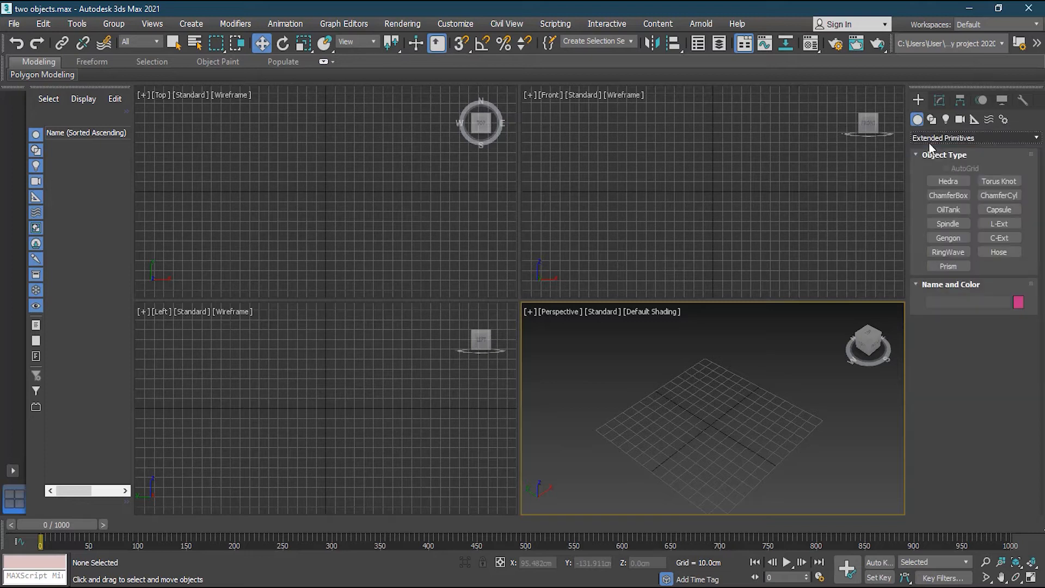
pyautogui.click(949, 196)
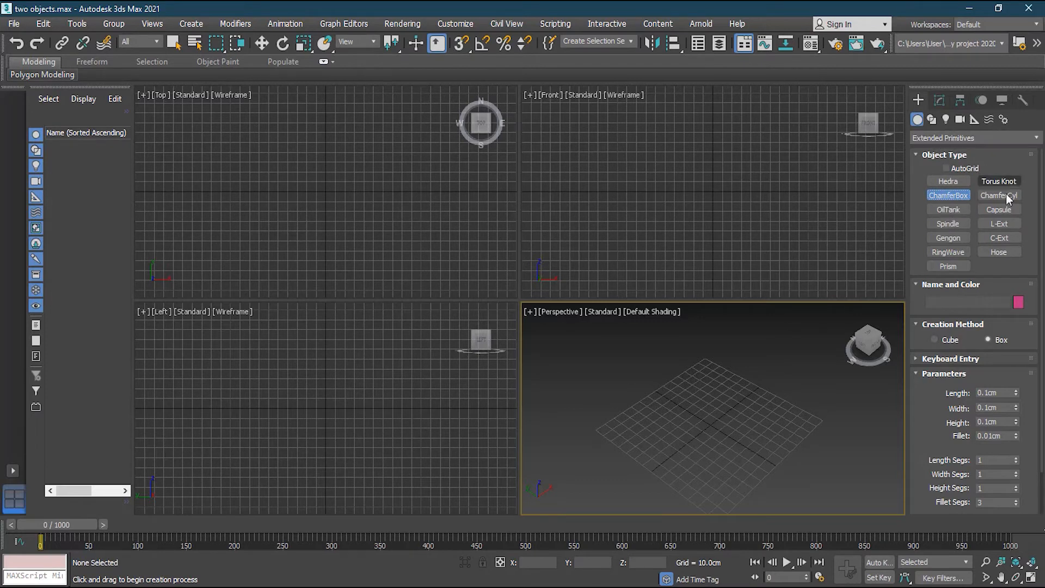
# Draw a ChamferBox about 77.4 × 108.9 × 73.3 cm with a 13.699 cm fillet.
pyautogui.moveTo(272, 156); pyautogui.dragTo(376, 234)
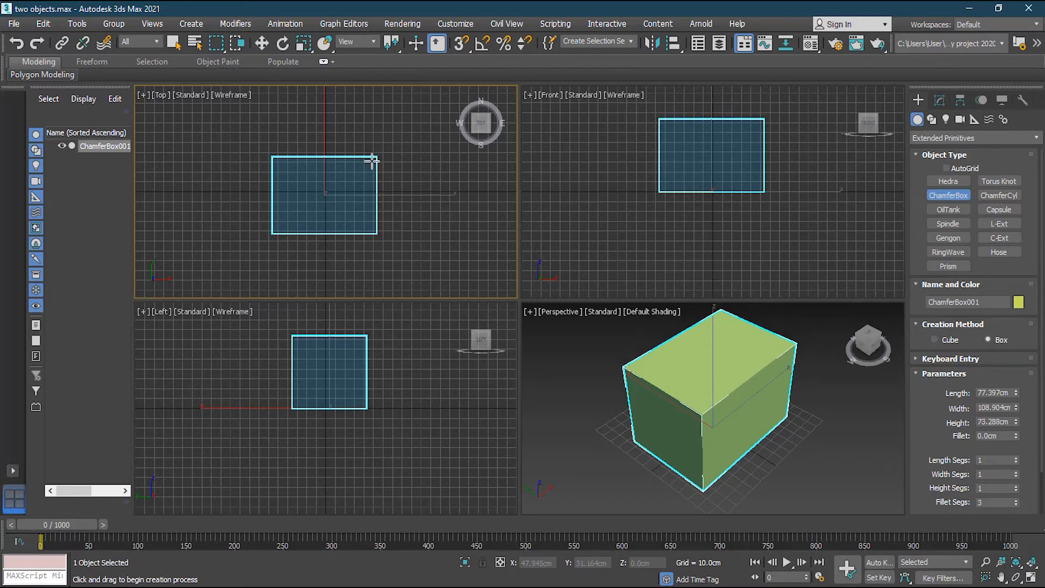
pyautogui.click(371, 159)
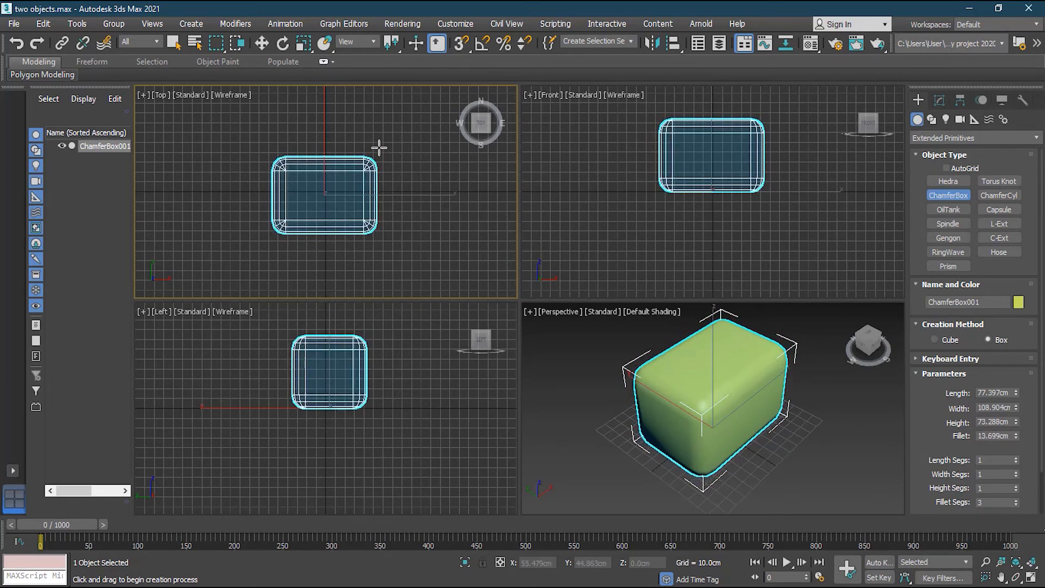
pyautogui.keyDown('alt'); pyautogui.moveTo(773, 427); pyautogui.dragTo(811, 407, button='middle'); pyautogui.keyUp('alt')
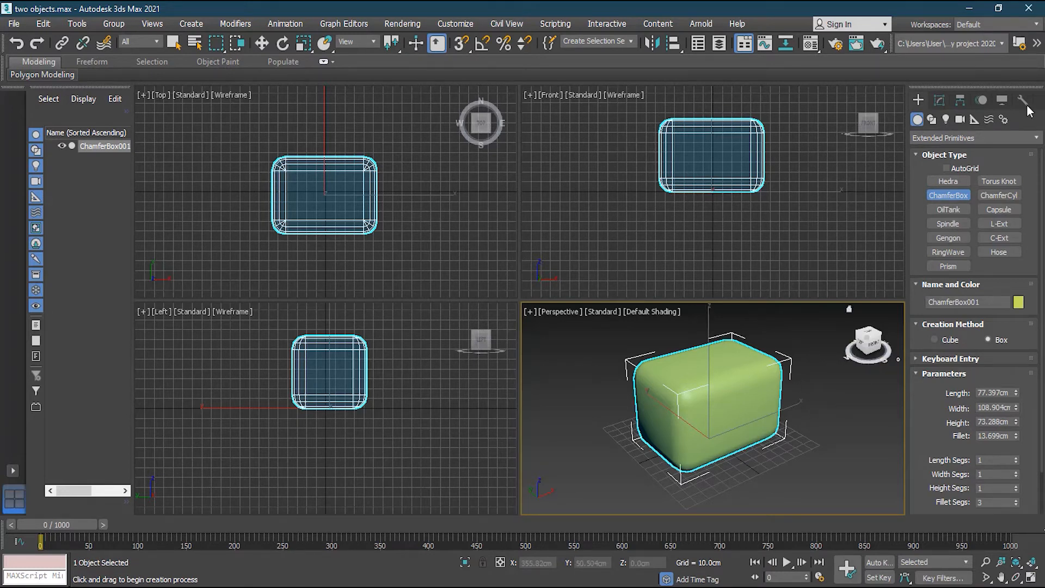
pyautogui.click(997, 137)
pyautogui.click(975, 151)
pyautogui.press('w')
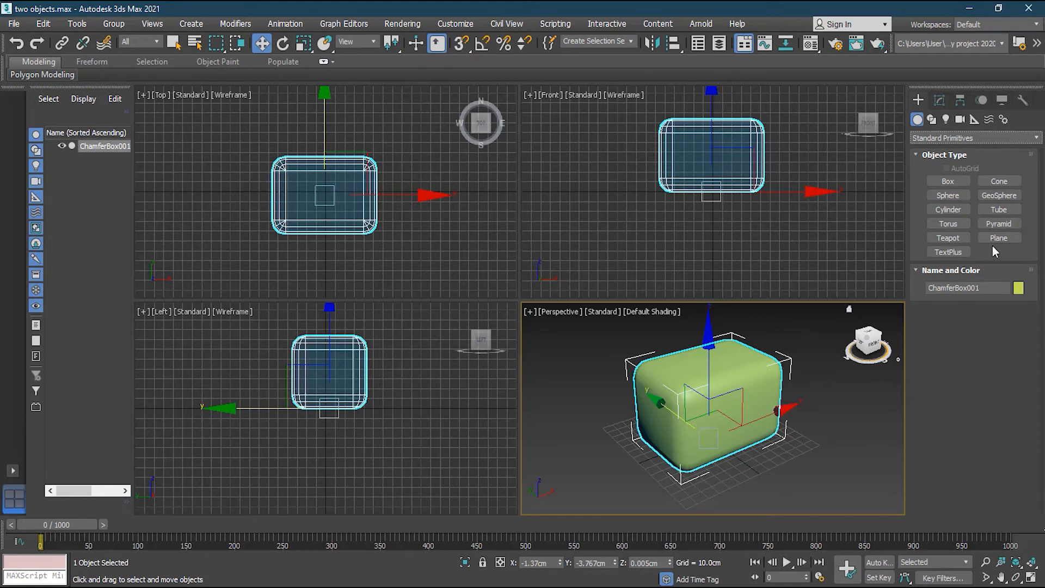
# Change ChamferBox001 to about 106 × 110 × 83.5 cm with a 12.603 cm fillet.
pyautogui.click(940, 101)
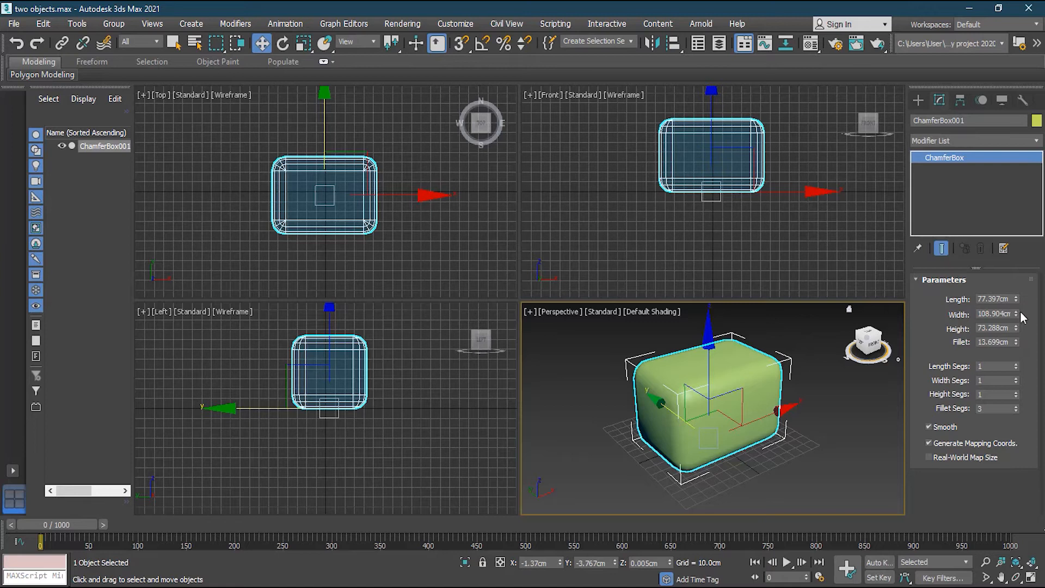
pyautogui.moveTo(1016, 299); pyautogui.dragTo(1023, 269)
pyautogui.moveTo(1019, 315); pyautogui.dragTo(1015, 320)
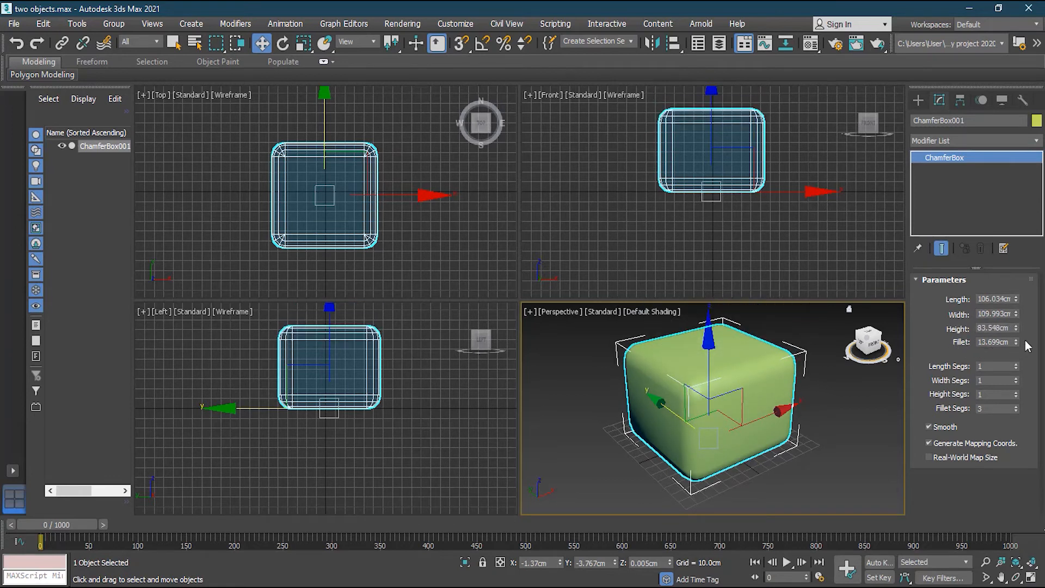
pyautogui.moveTo(1016, 341); pyautogui.dragTo(992, 346)
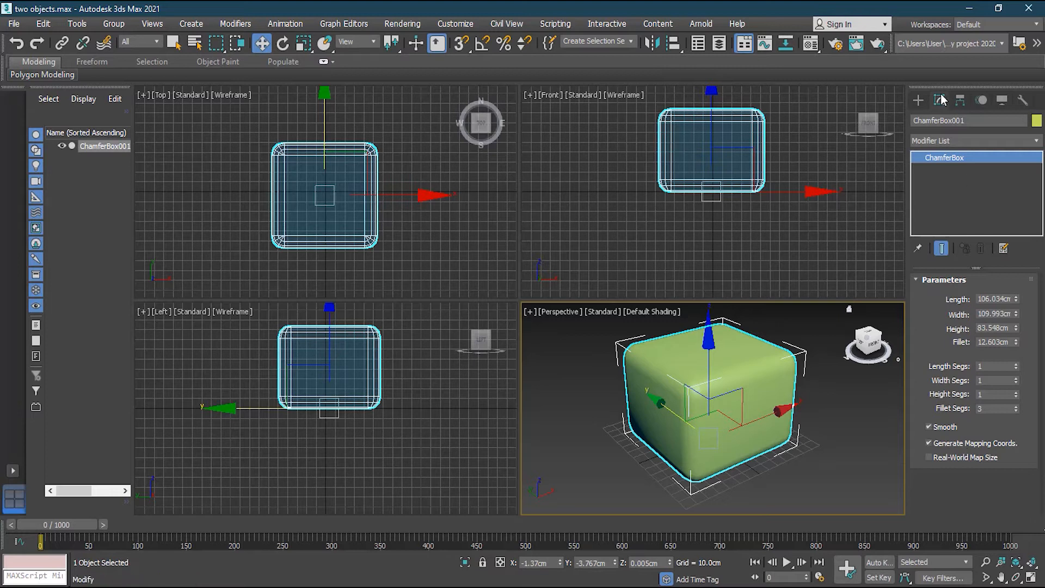
pyautogui.click(918, 100)
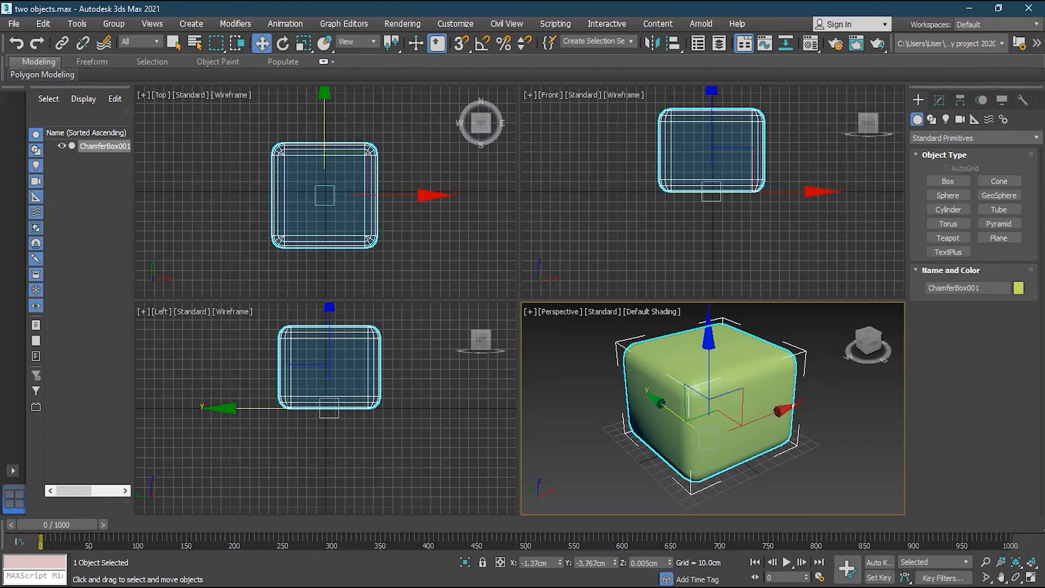
# Slide ChamferBox001 along X and Y to about X -7.034 cm, Y -2.01 cm.
pyautogui.scroll(-3, 660, 364)
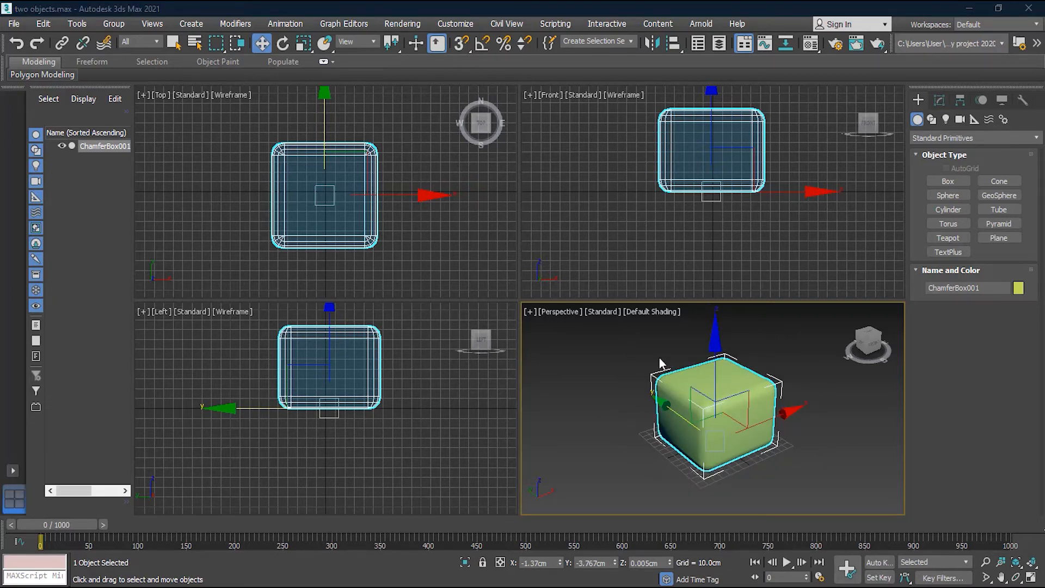
pyautogui.keyDown('alt'); pyautogui.moveTo(633, 442); pyautogui.dragTo(761, 426, button='middle'); pyautogui.keyUp('alt')
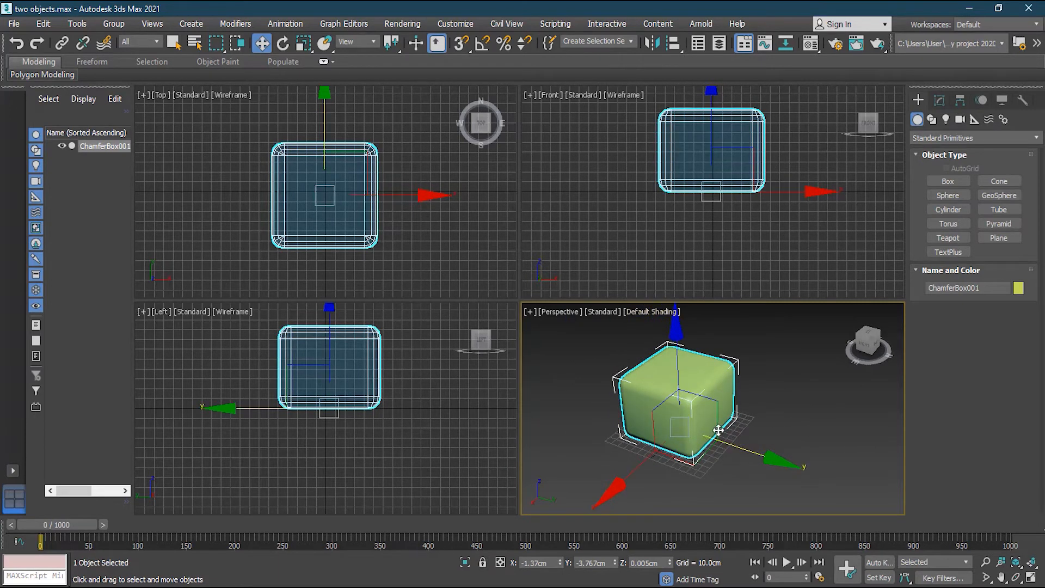
pyautogui.scroll(-2, 713, 457)
pyautogui.scroll(2, 713, 458)
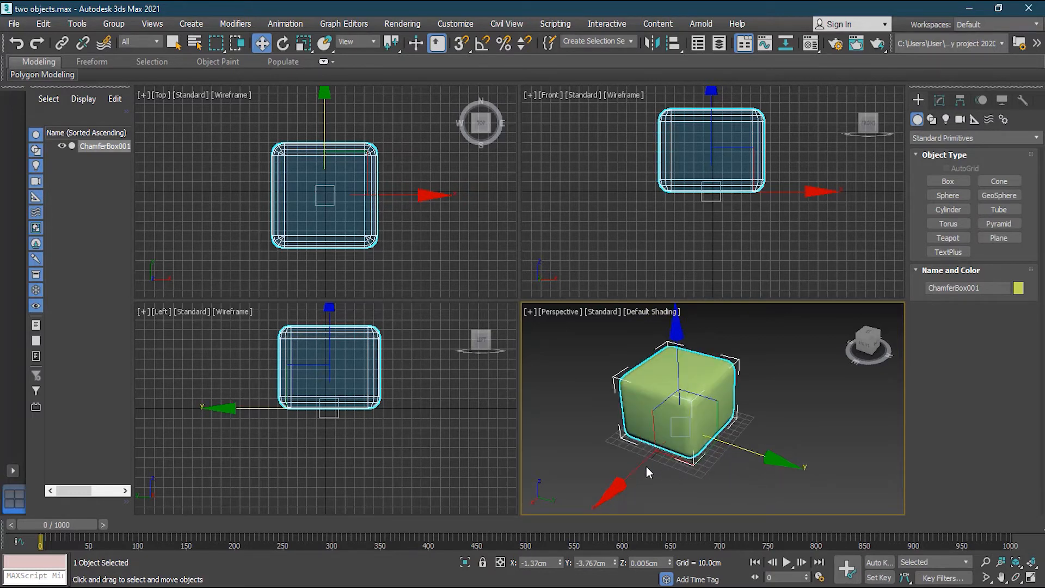
pyautogui.moveTo(645, 466); pyautogui.dragTo(721, 433)
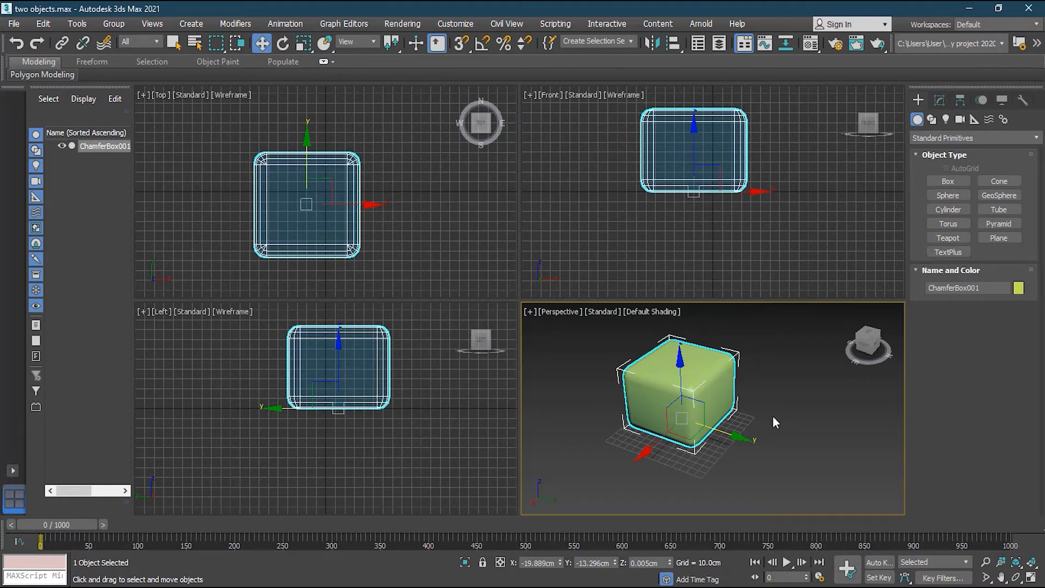
pyautogui.moveTo(727, 435)
pyautogui.mouseDown()
pyautogui.moveTo(743, 438)
pyautogui.moveTo(733, 439)
pyautogui.mouseUp()
pyautogui.moveTo(664, 448)
pyautogui.mouseDown()
pyautogui.moveTo(644, 470)
pyautogui.moveTo(668, 448)
pyautogui.mouseUp()
pyautogui.moveTo(730, 436); pyautogui.dragTo(675, 454)
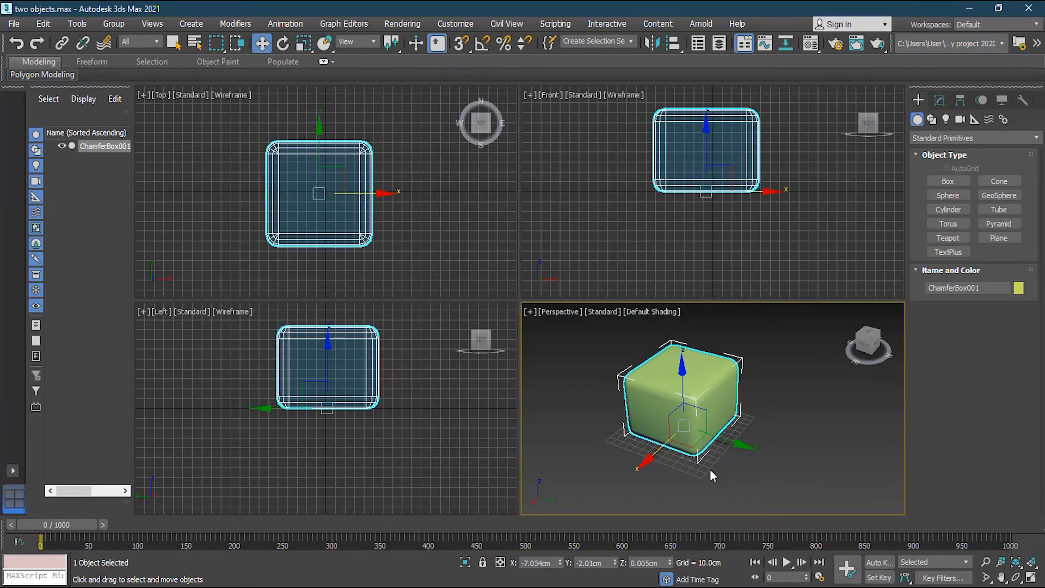
pyautogui.click(349, 41)
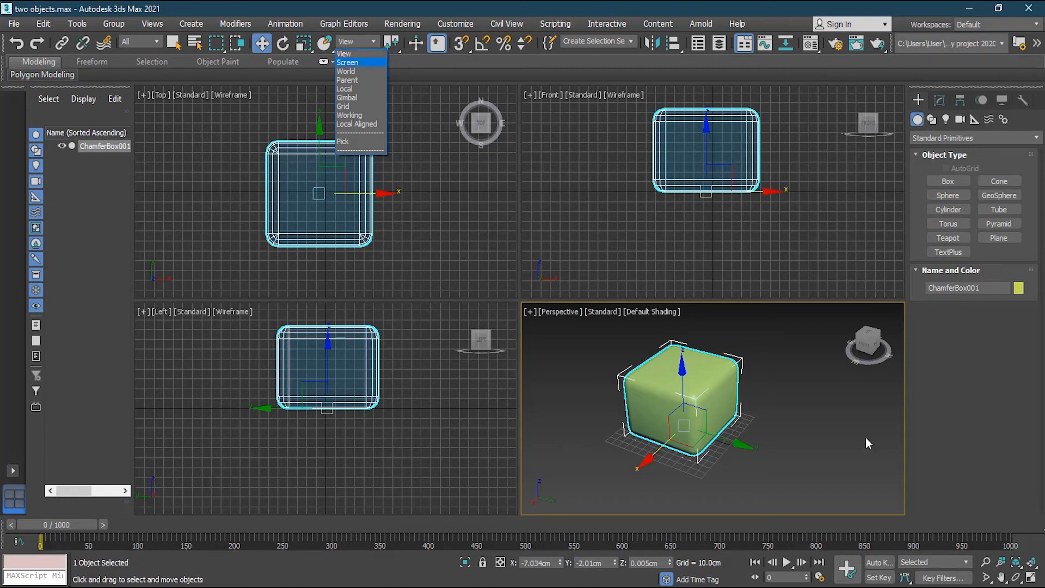
# Set the reference coordinate system to Screen and raise the chamfer box to Z 8.817 cm.
pyautogui.click(582, 332)
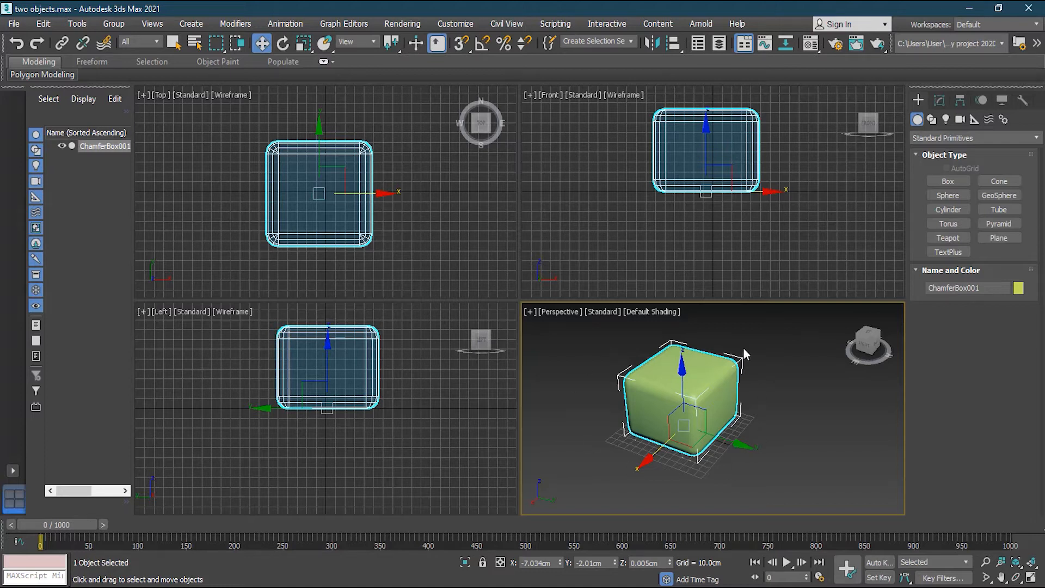
pyautogui.click(366, 43)
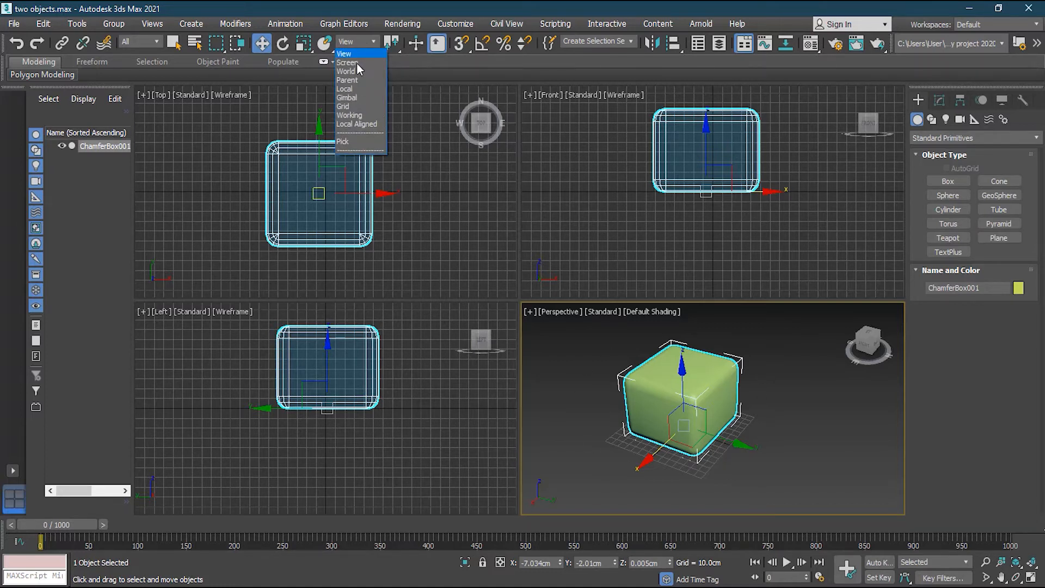
pyautogui.click(353, 63)
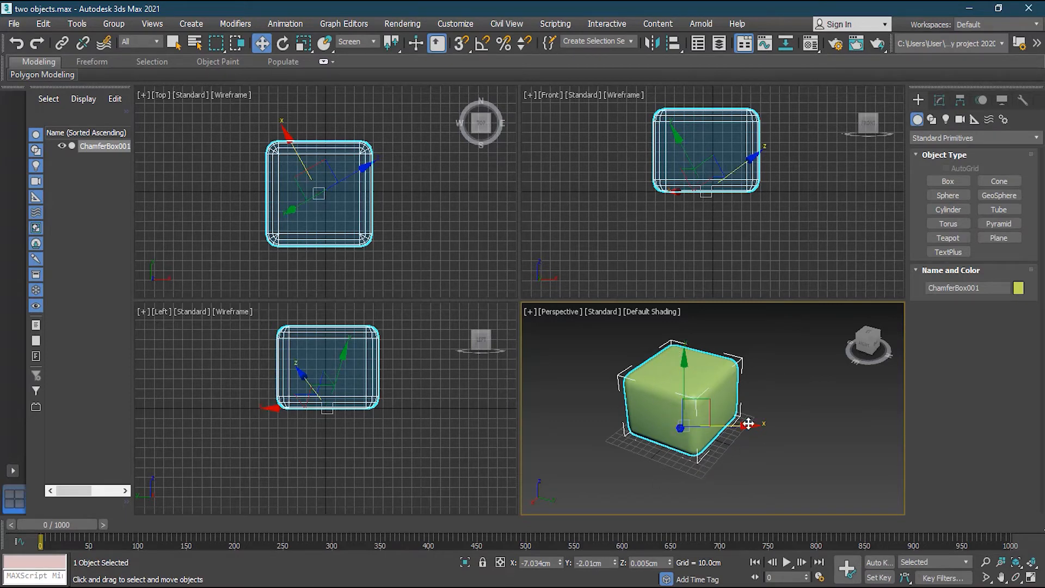
pyautogui.moveTo(746, 415)
pyautogui.mouseDown()
pyautogui.moveTo(747, 405)
pyautogui.moveTo(734, 424)
pyautogui.mouseUp()
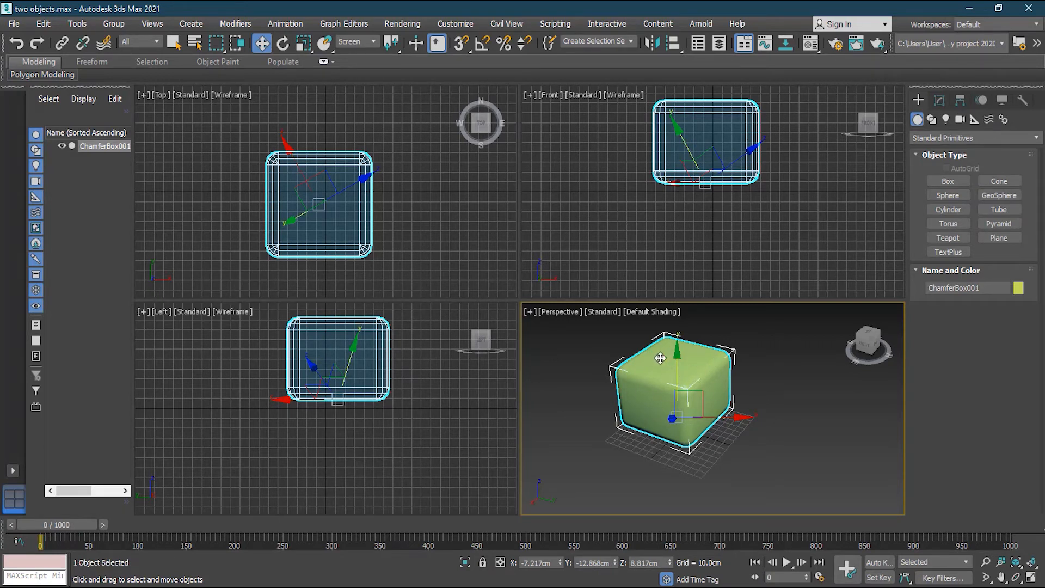
# Inspect the Screen-aligned gizmo in the Left and Perspective views, then switch to World coordinates.
pyautogui.click(401, 363)
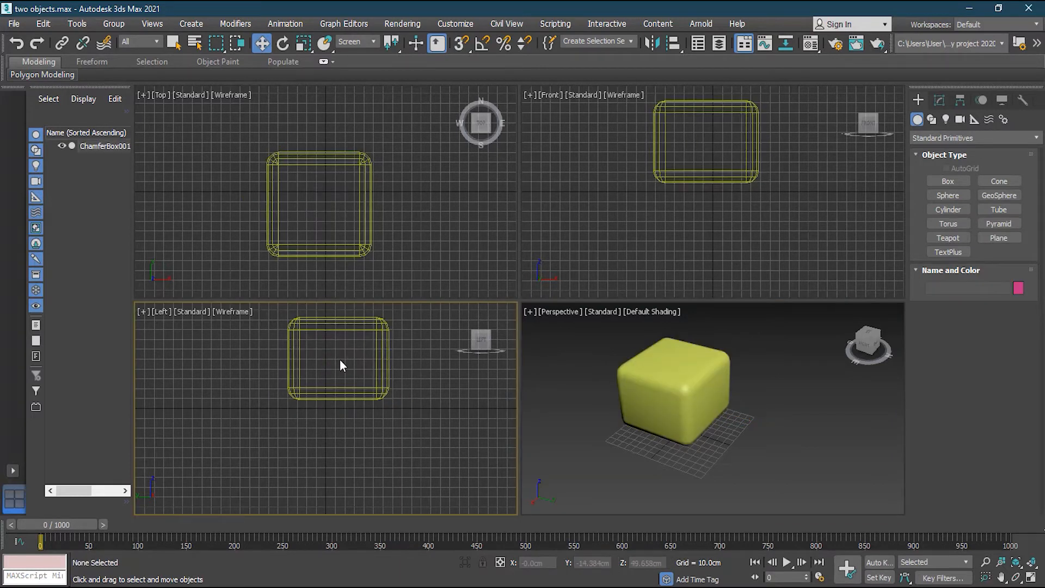
pyautogui.click(344, 390)
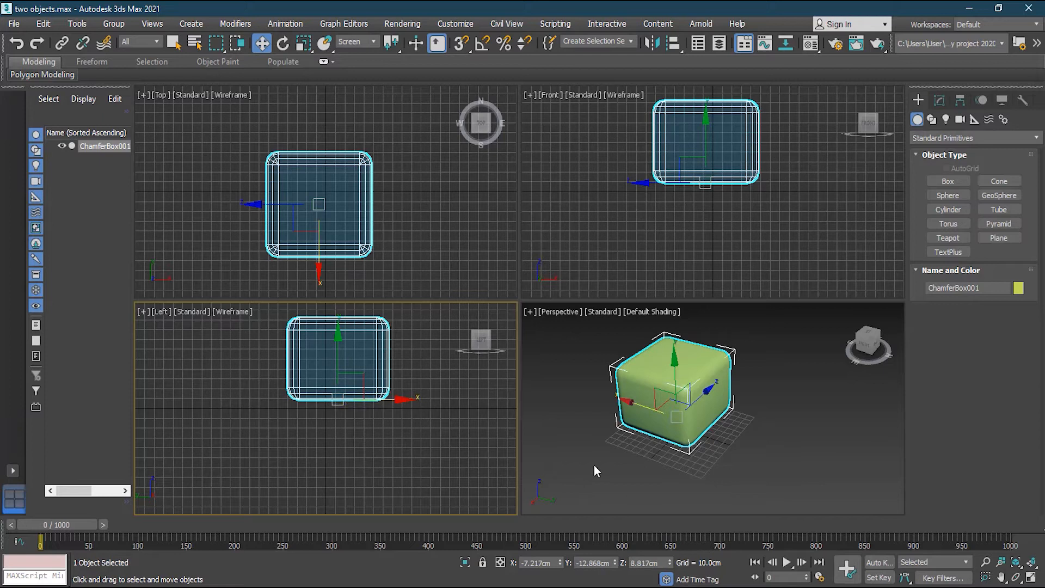
pyautogui.click(695, 383)
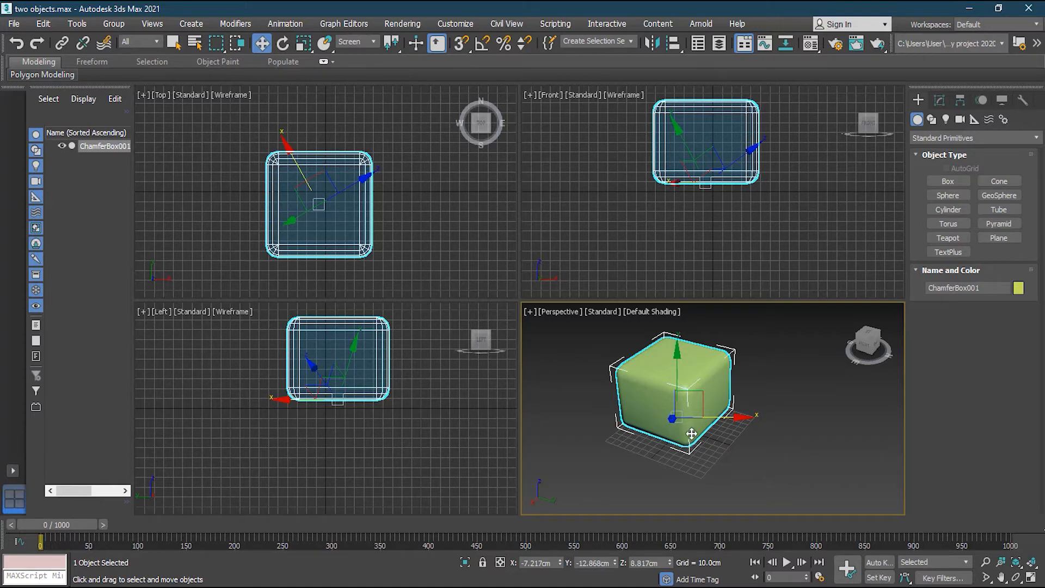
pyautogui.keyDown('alt'); pyautogui.moveTo(637, 449); pyautogui.dragTo(741, 481, button='middle'); pyautogui.keyUp('alt')
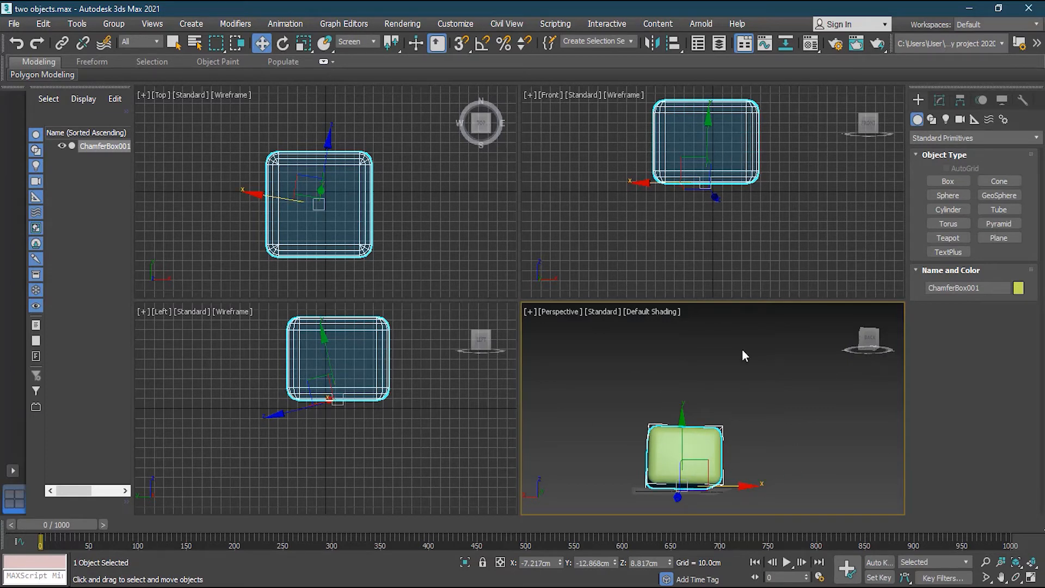
pyautogui.keyDown('alt'); pyautogui.moveTo(609, 390); pyautogui.dragTo(686, 386, button='middle'); pyautogui.keyUp('alt')
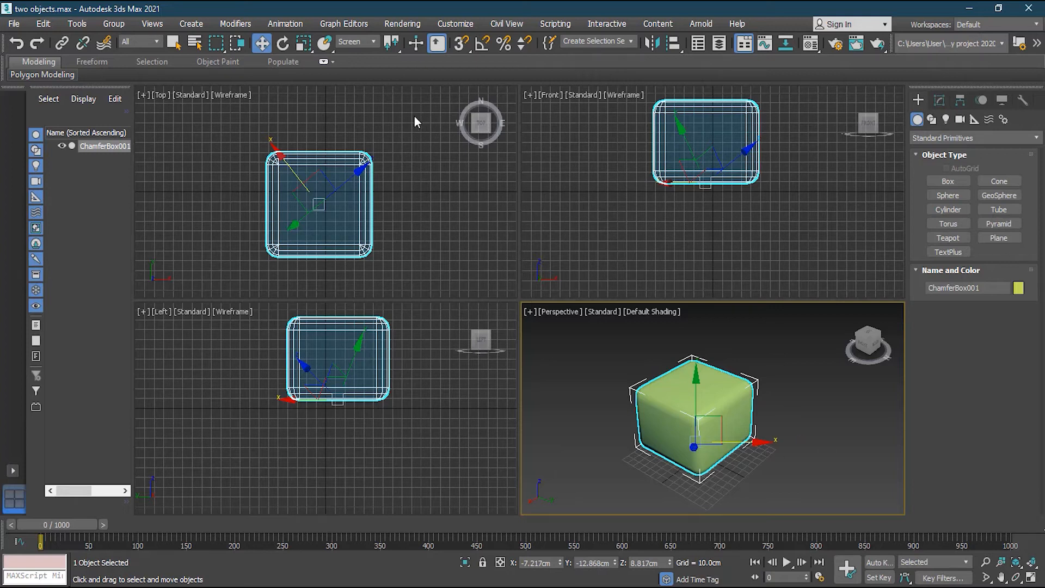
pyautogui.click(353, 42)
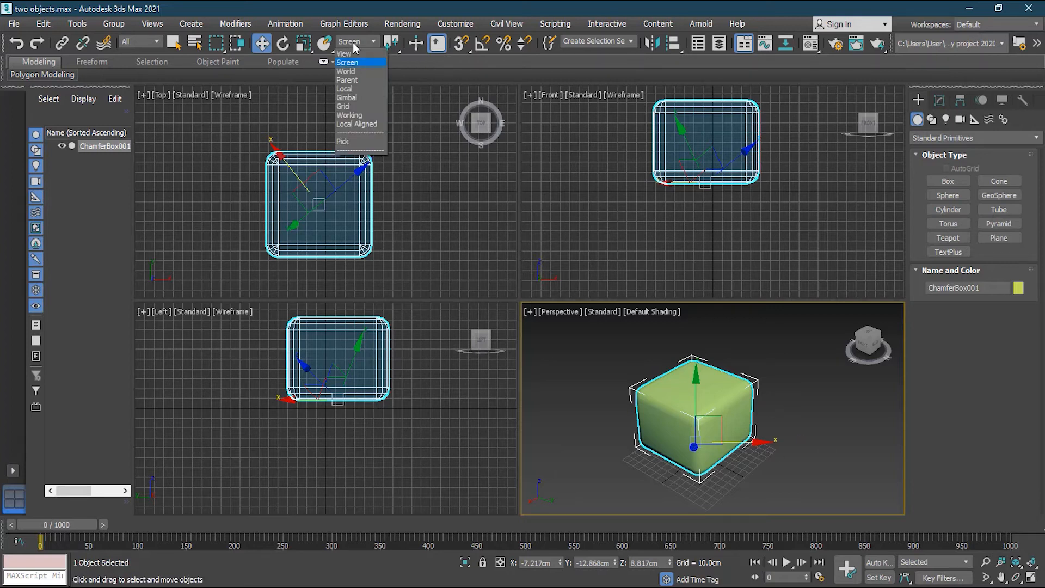
pyautogui.click(346, 71)
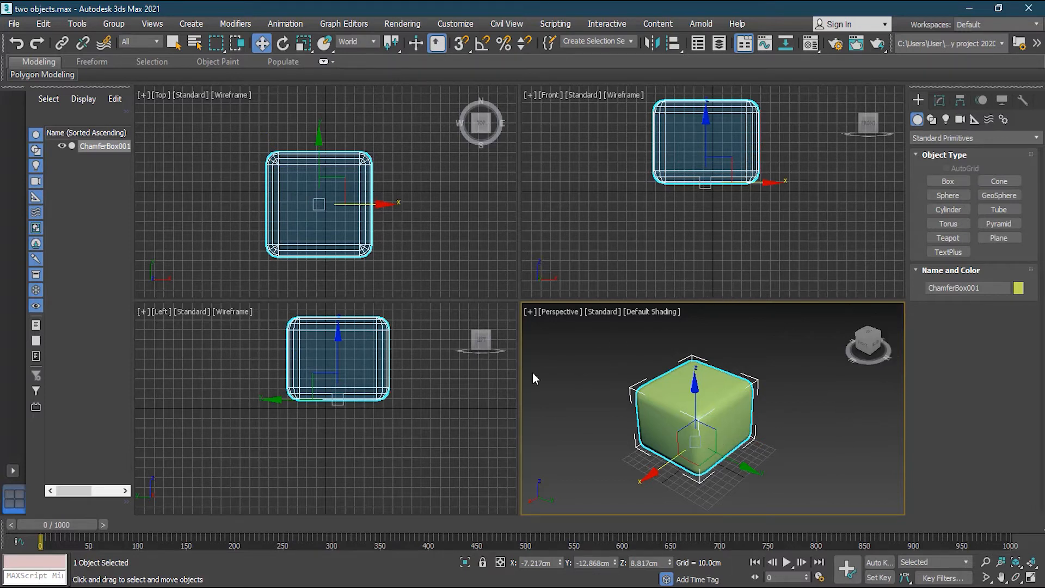
# Move the chamfer box along world Y to about 0.701 cm and reframe it in Perspective.
pyautogui.moveTo(741, 462)
pyautogui.mouseDown()
pyautogui.moveTo(653, 406)
pyautogui.moveTo(729, 462)
pyautogui.moveTo(749, 460)
pyautogui.mouseUp()
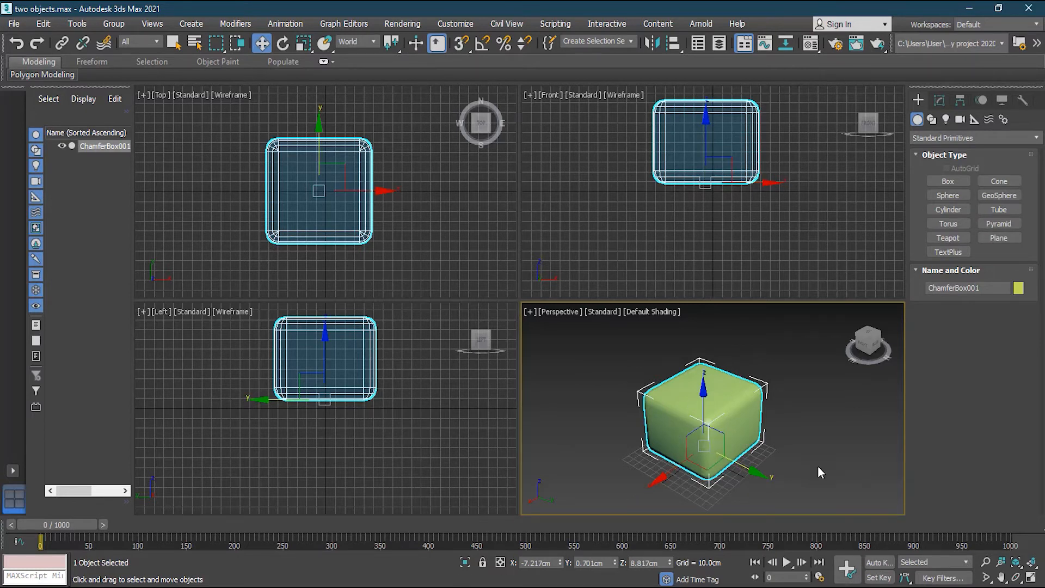
pyautogui.click(866, 349)
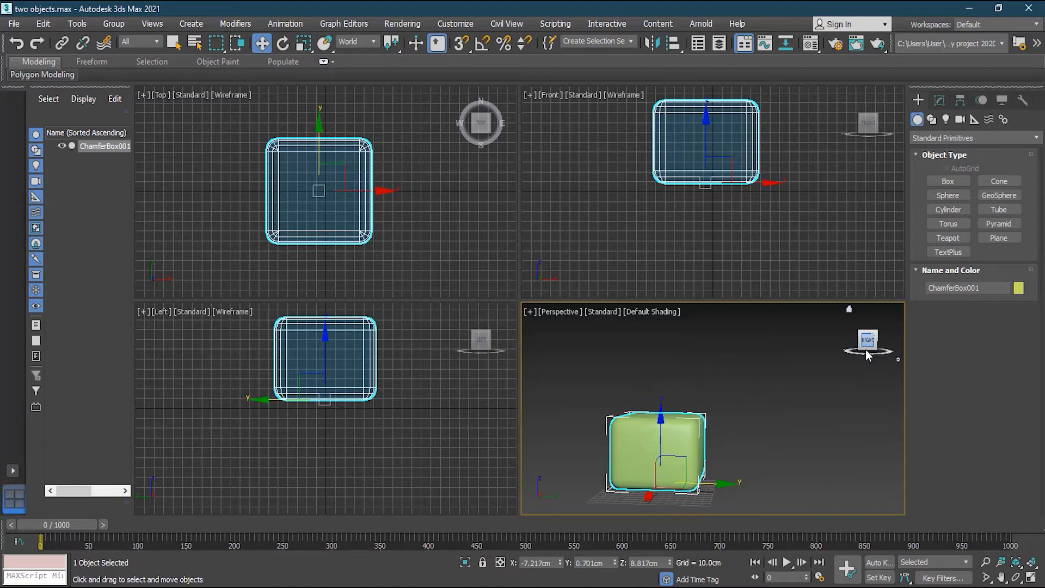
pyautogui.click(890, 307)
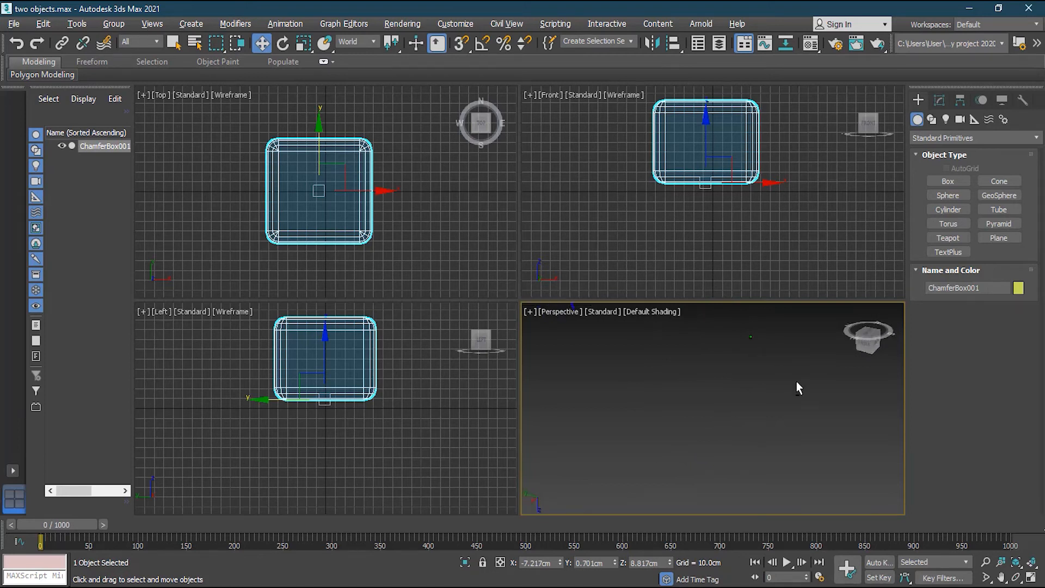
pyautogui.moveTo(747, 345); pyautogui.dragTo(829, 395, button='middle')
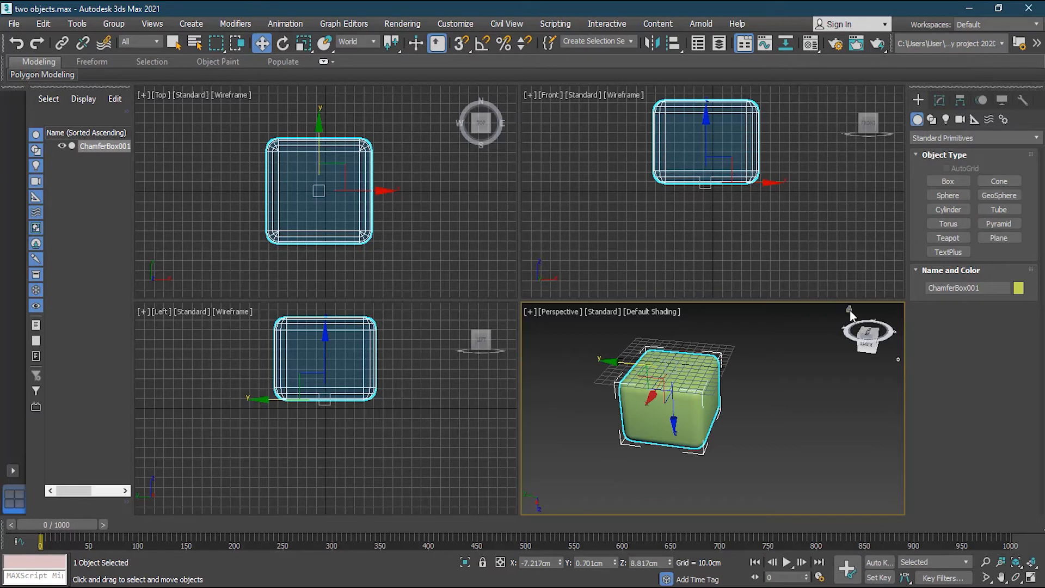
pyautogui.click(849, 309)
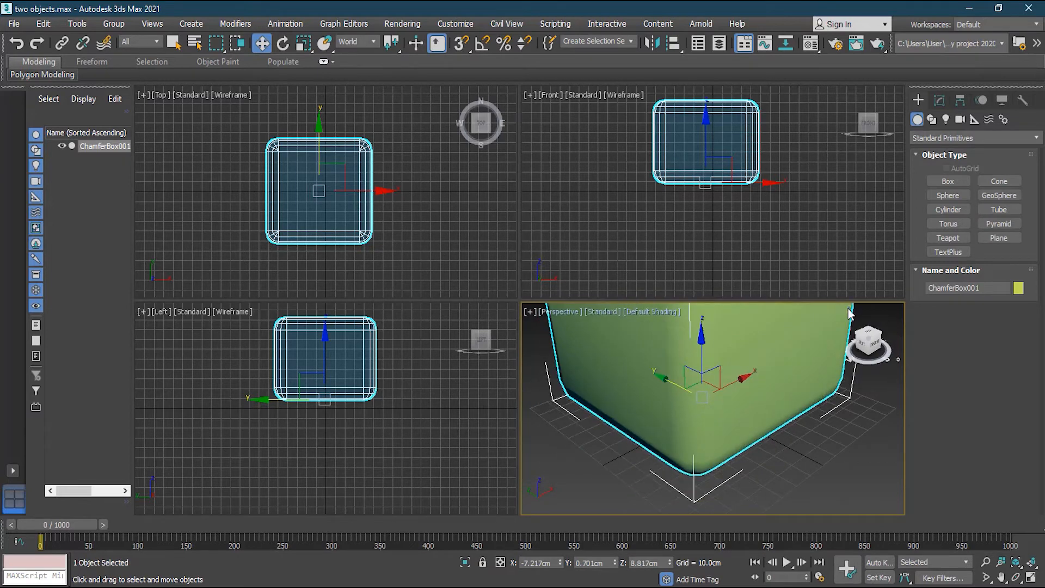
pyautogui.scroll(-2, 720, 352)
pyautogui.moveTo(800, 361); pyautogui.dragTo(783, 420, button='middle')
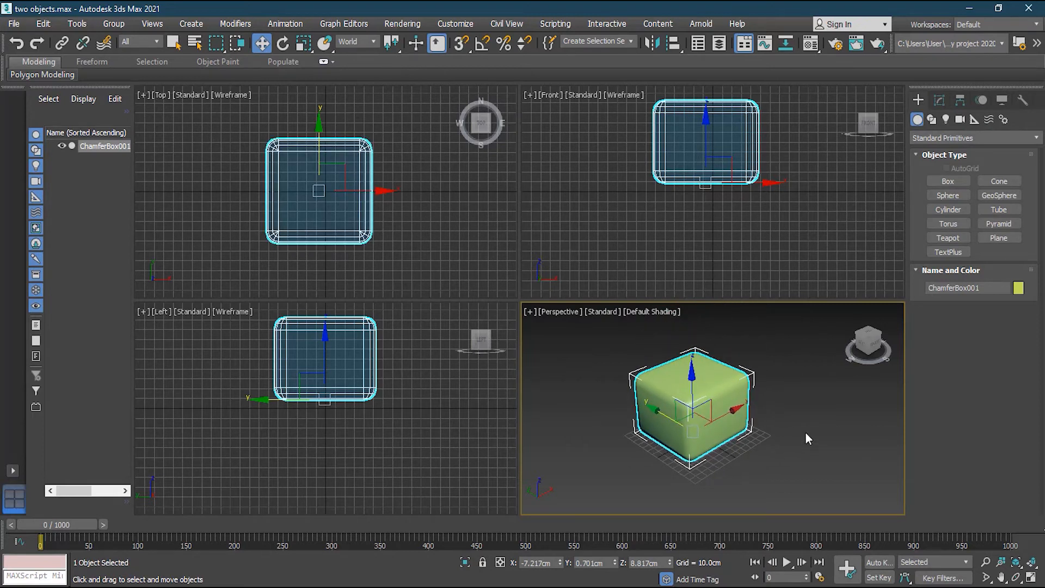
pyautogui.click(367, 41)
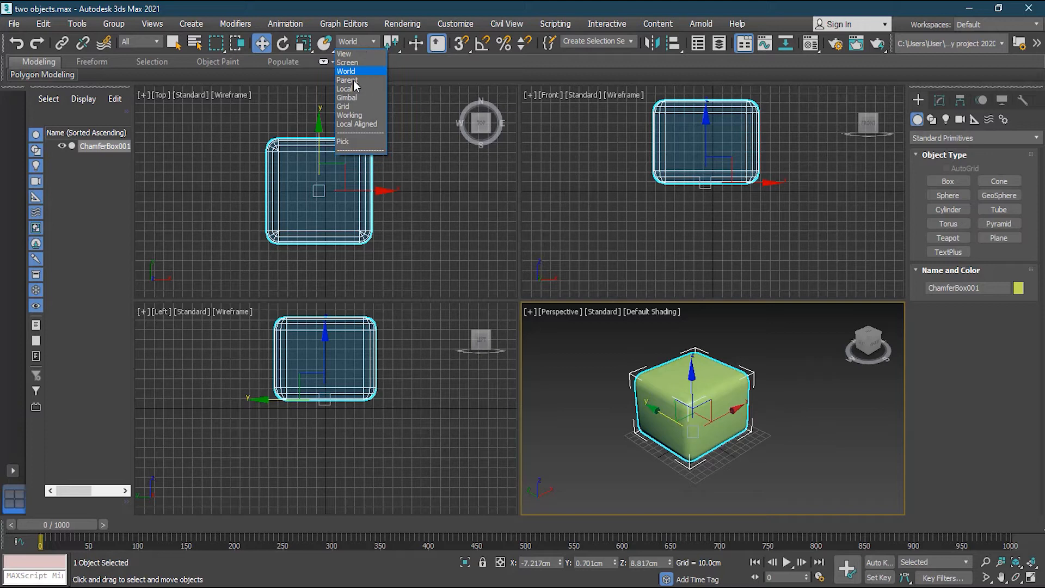
# Switch to the Local coordinate system and nudge the chamfer box in its local space.
pyautogui.click(348, 89)
pyautogui.click(806, 449)
pyautogui.click(695, 393)
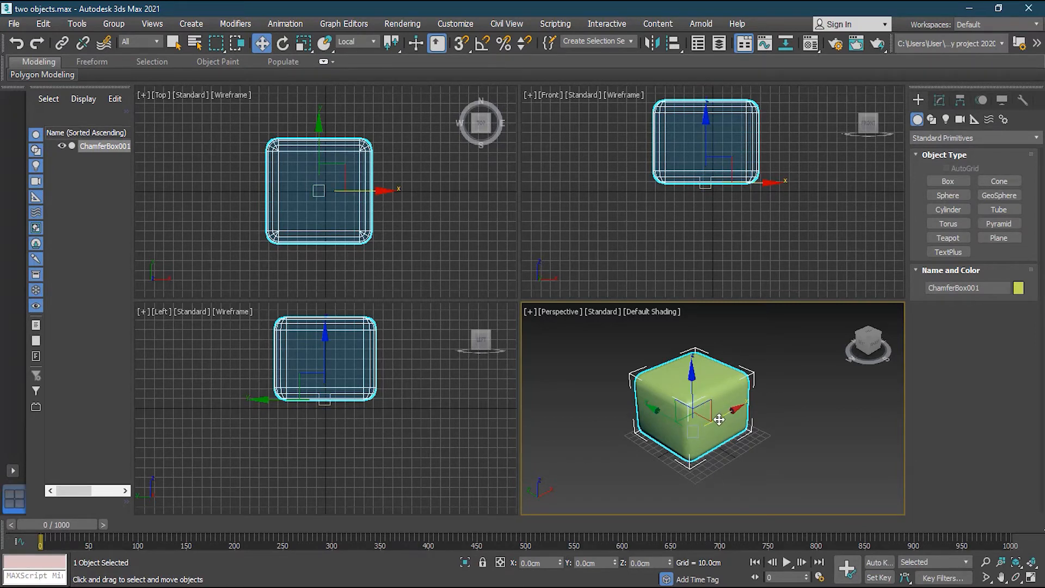
pyautogui.moveTo(719, 418)
pyautogui.mouseDown()
pyautogui.moveTo(770, 381)
pyautogui.moveTo(677, 414)
pyautogui.moveTo(583, 352)
pyautogui.moveTo(664, 414)
pyautogui.moveTo(719, 414)
pyautogui.mouseUp()
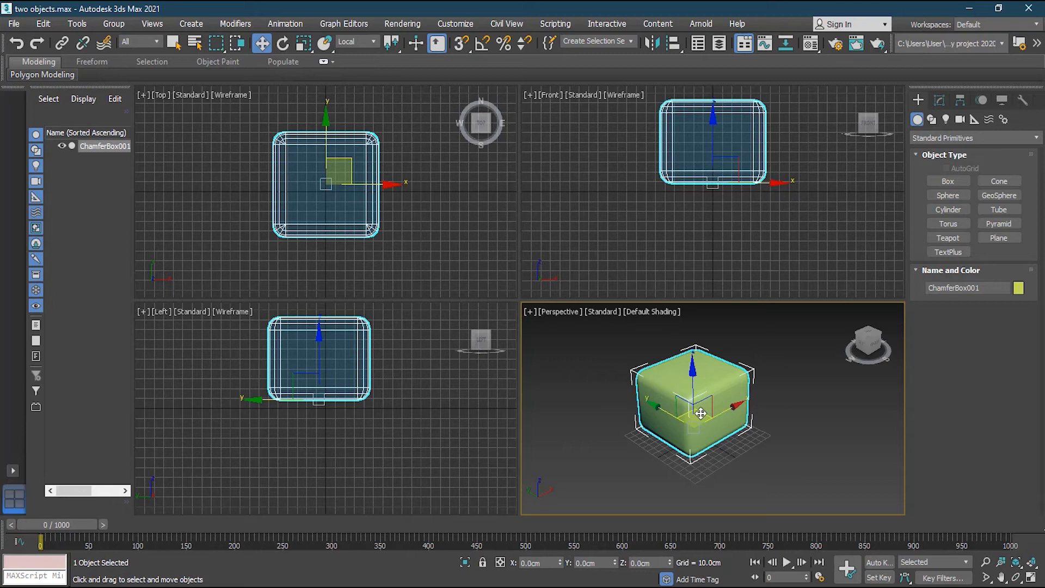
# Tilt the chamfer box at an angle, then slide it along its tilted local Z axis.
pyautogui.press('r')
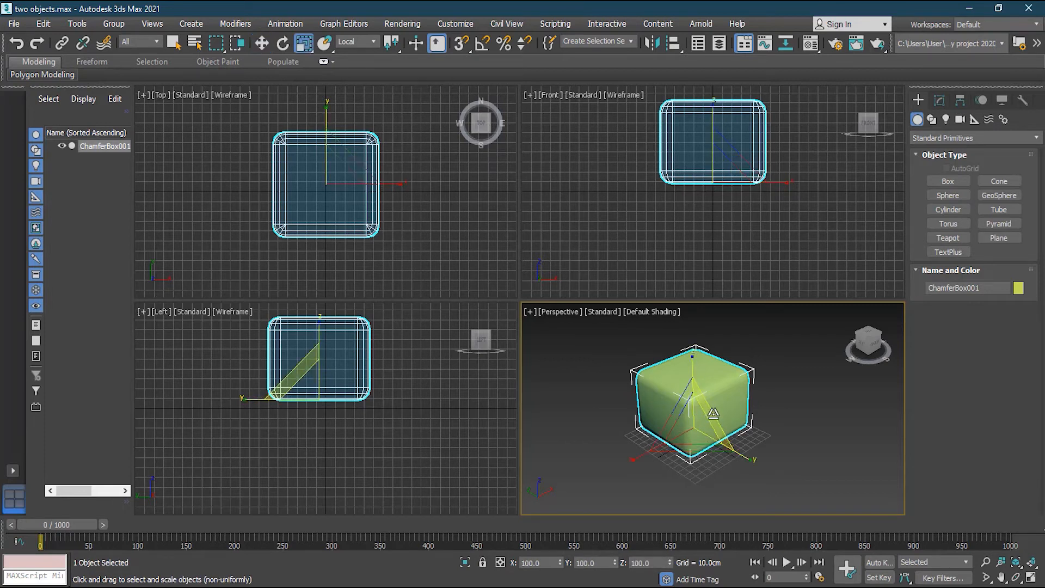
pyautogui.press('e')
pyautogui.moveTo(713, 414)
pyautogui.mouseDown()
pyautogui.moveTo(687, 436)
pyautogui.moveTo(724, 407)
pyautogui.moveTo(720, 398)
pyautogui.moveTo(719, 408)
pyautogui.mouseUp()
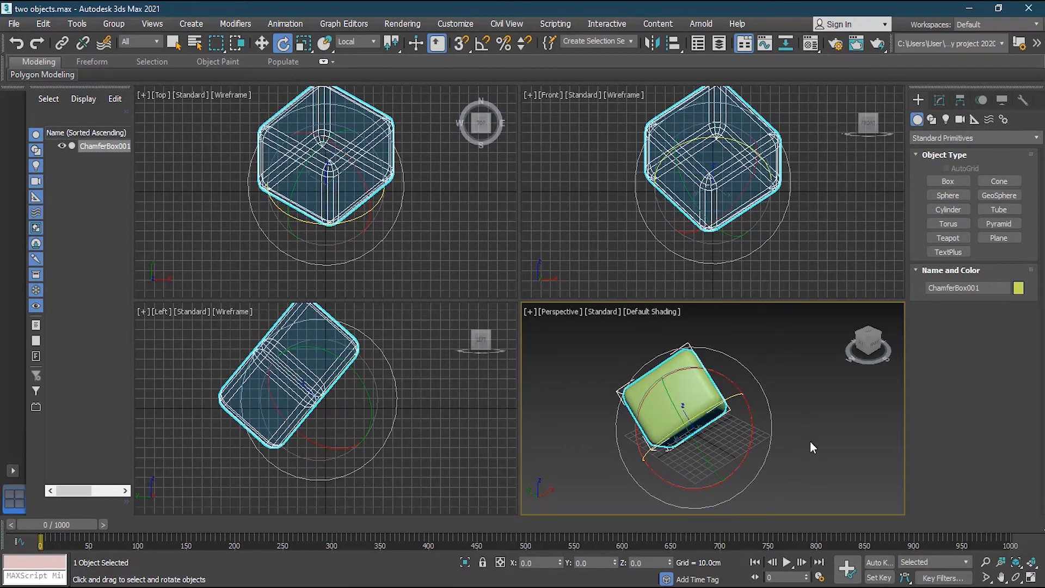
pyautogui.keyDown('alt'); pyautogui.moveTo(786, 427); pyautogui.dragTo(813, 415, button='middle'); pyautogui.keyUp('alt')
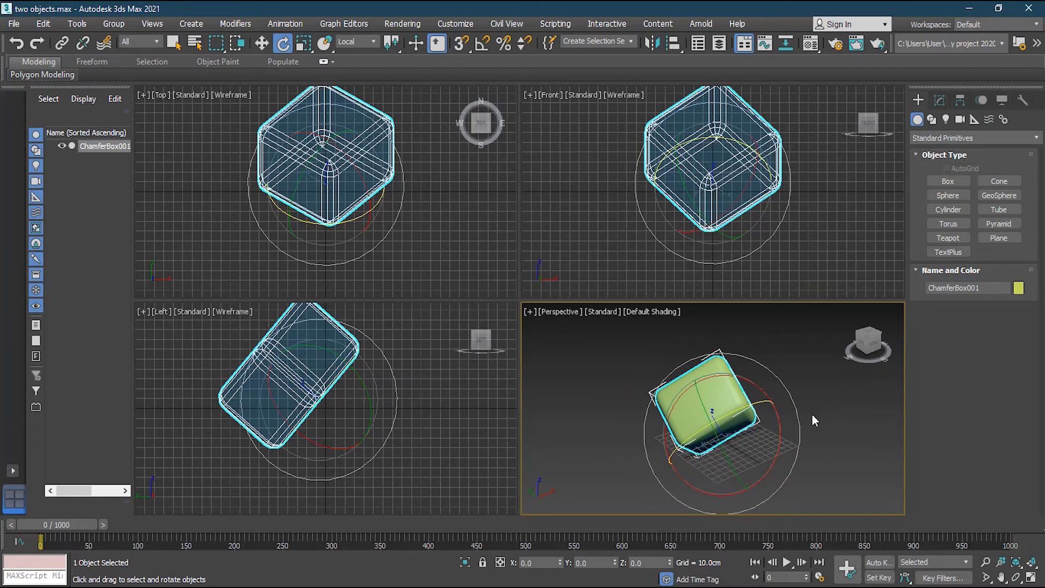
pyautogui.press('w')
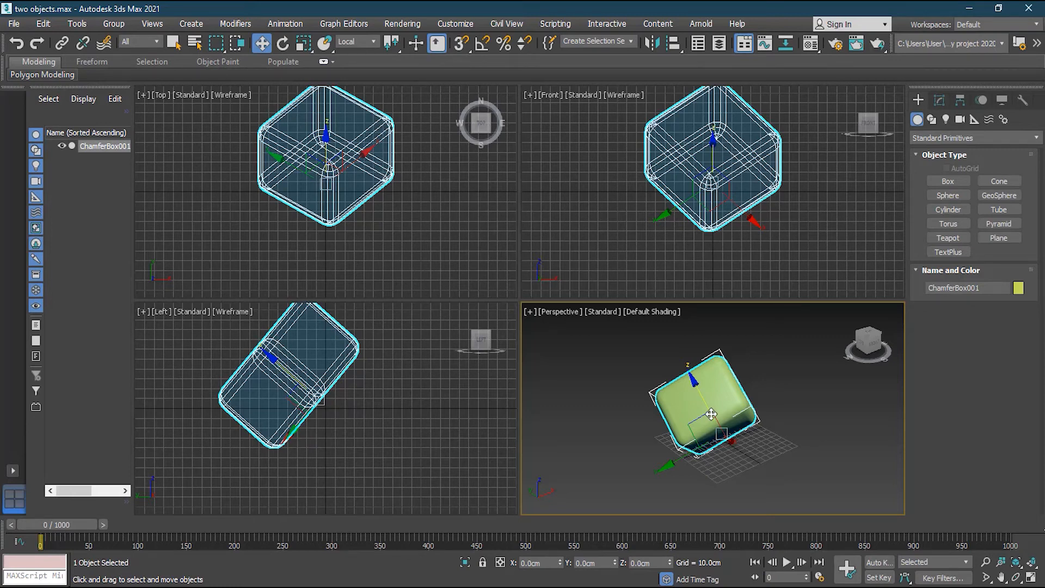
pyautogui.moveTo(700, 400); pyautogui.dragTo(647, 448)
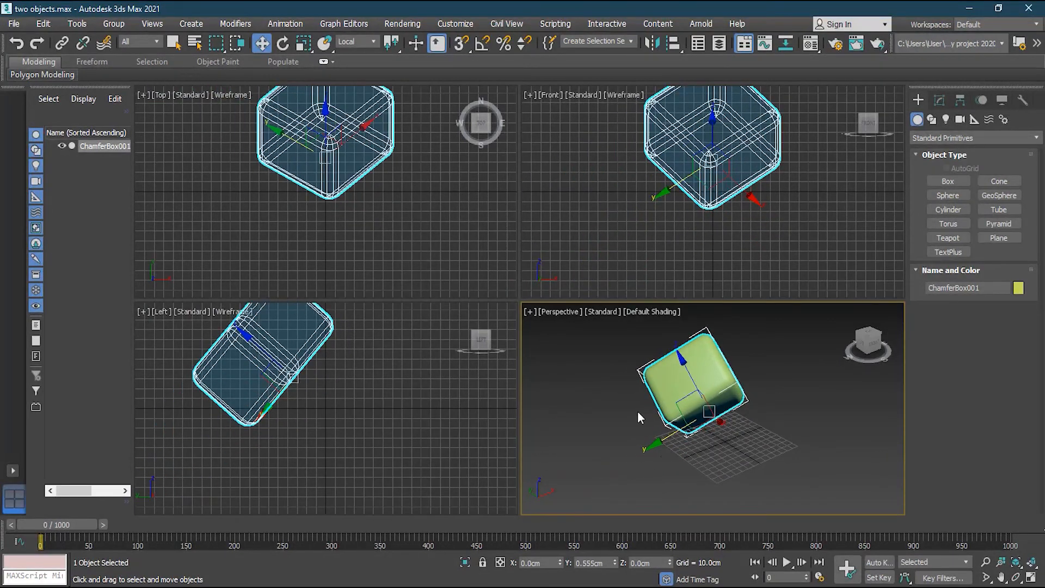
# Change the reference coordinate system and move the chamfer box along its local Z and Y axes.
pyautogui.click(358, 42)
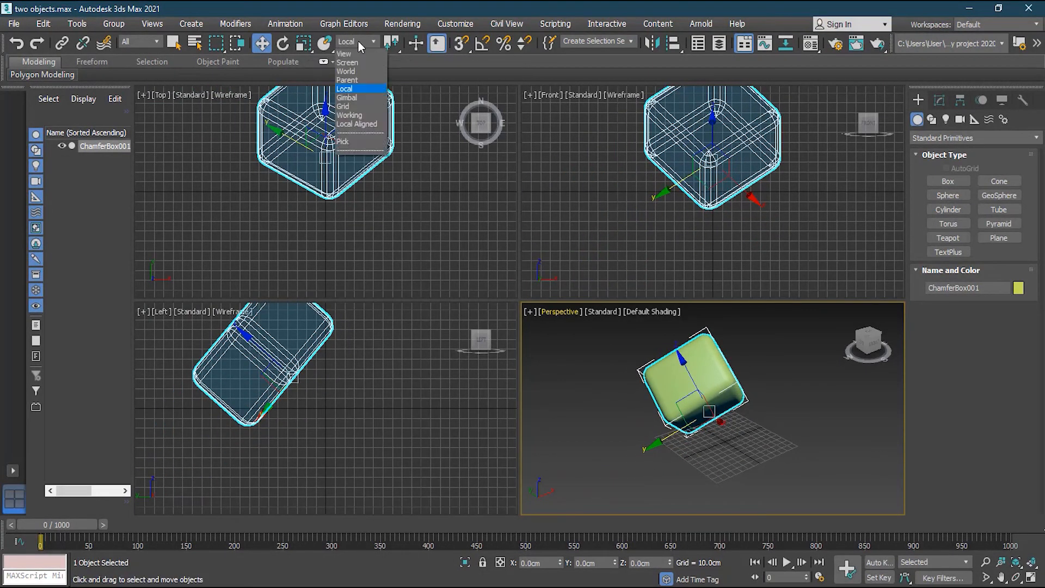
pyautogui.click(346, 71)
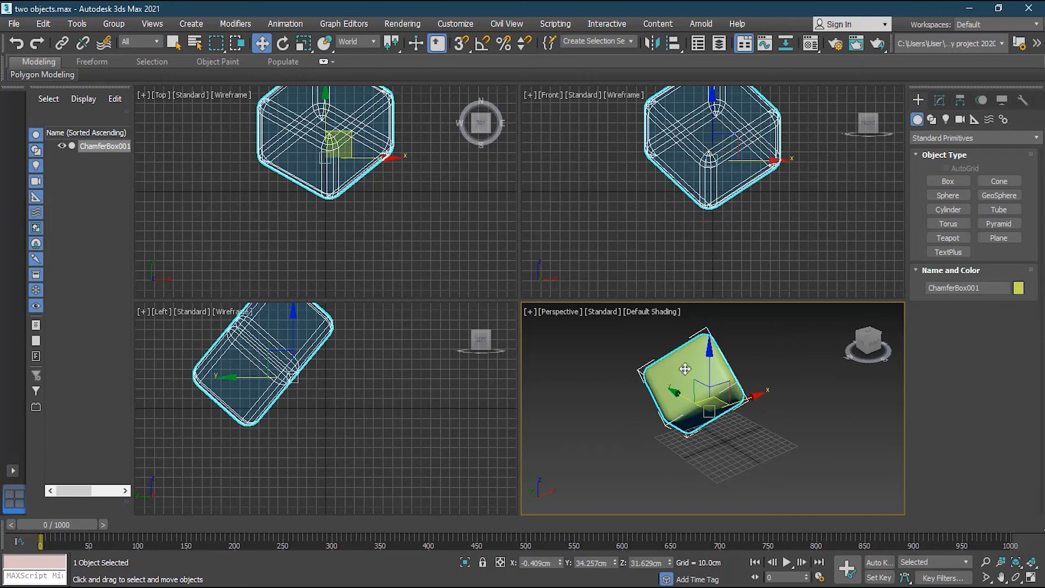
pyautogui.click(358, 42)
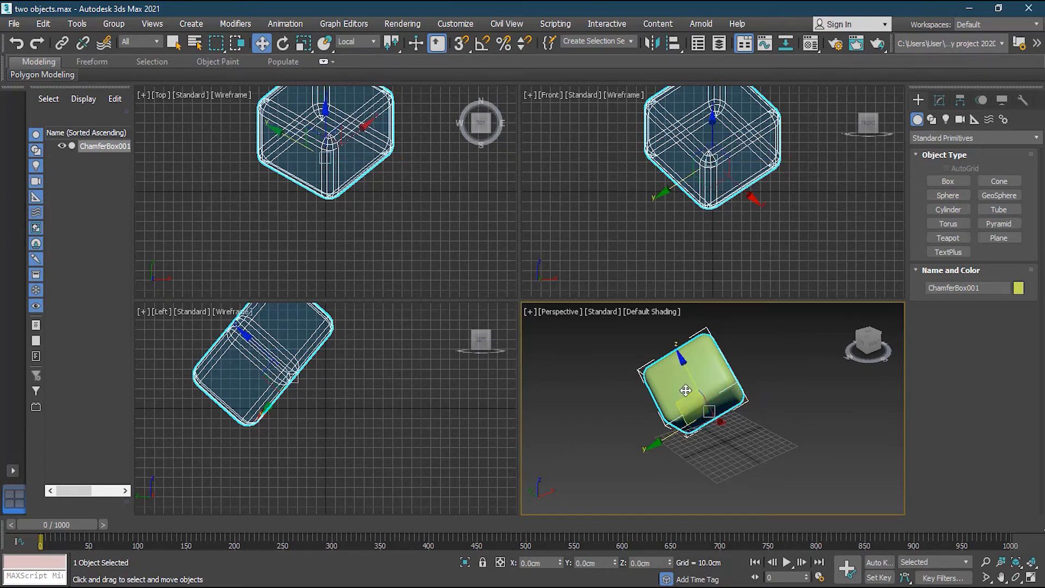
pyautogui.moveTo(695, 375); pyautogui.dragTo(698, 387)
pyautogui.moveTo(667, 455)
pyautogui.mouseDown()
pyautogui.moveTo(598, 483)
pyautogui.moveTo(682, 444)
pyautogui.mouseUp()
# Raise the box further along its local Z, then shift it along X and Y.
pyautogui.keyDown('alt'); pyautogui.moveTo(625, 403); pyautogui.dragTo(815, 389, button='middle'); pyautogui.keyUp('alt')
pyautogui.moveTo(715, 365); pyautogui.dragTo(839, 411, button='middle')
pyautogui.keyDown('alt'); pyautogui.moveTo(682, 447); pyautogui.dragTo(777, 433, button='middle'); pyautogui.keyUp('alt')
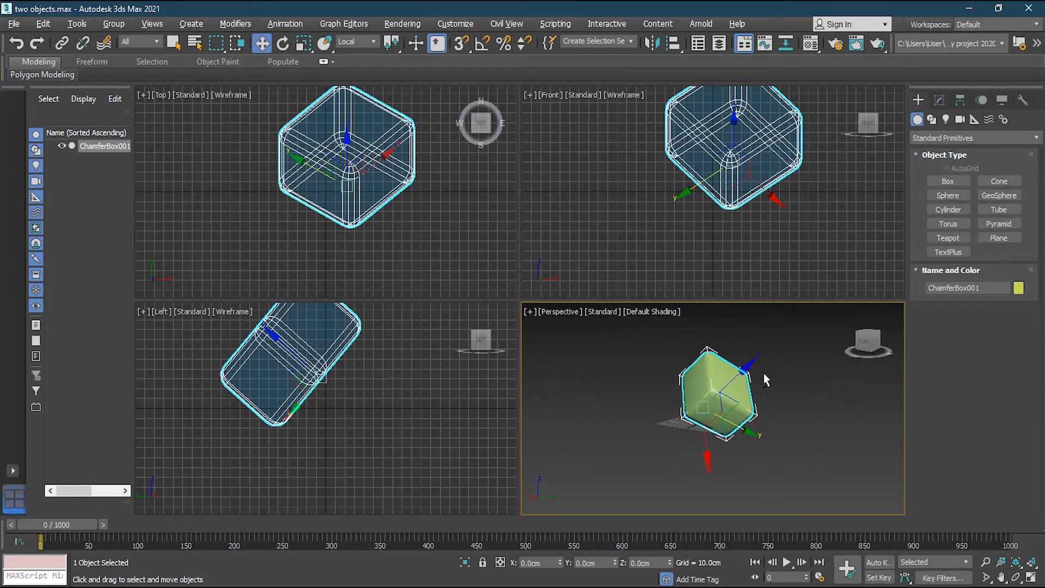
pyautogui.moveTo(764, 374); pyautogui.dragTo(714, 390, button='middle')
pyautogui.moveTo(710, 391); pyautogui.dragTo(701, 416)
pyautogui.moveTo(681, 479); pyautogui.dragTo(682, 458)
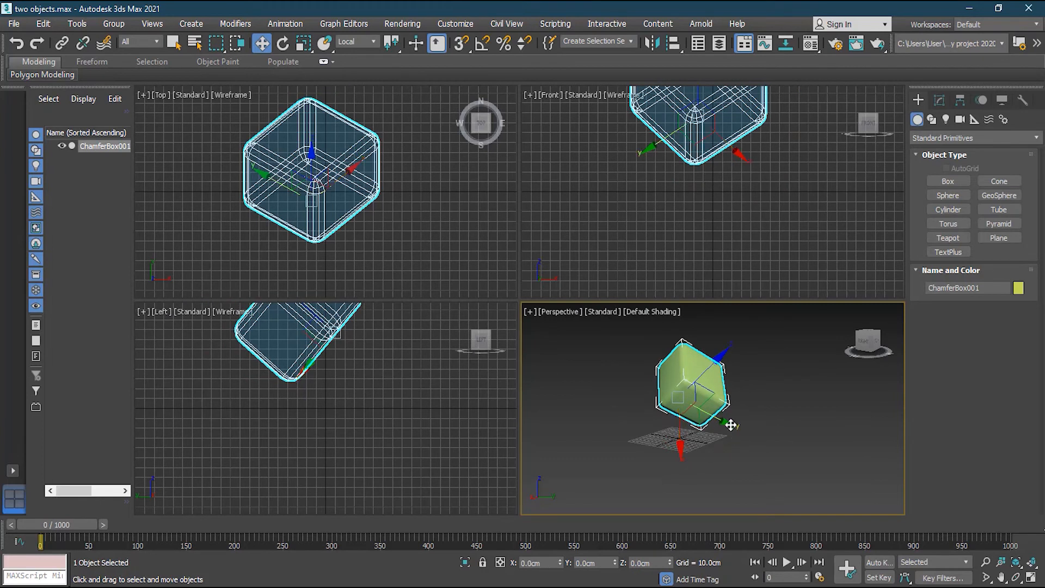
pyautogui.moveTo(731, 425); pyautogui.dragTo(697, 430)
pyautogui.keyDown('alt'); pyautogui.moveTo(697, 430); pyautogui.dragTo(760, 414, button='middle'); pyautogui.keyUp('alt')
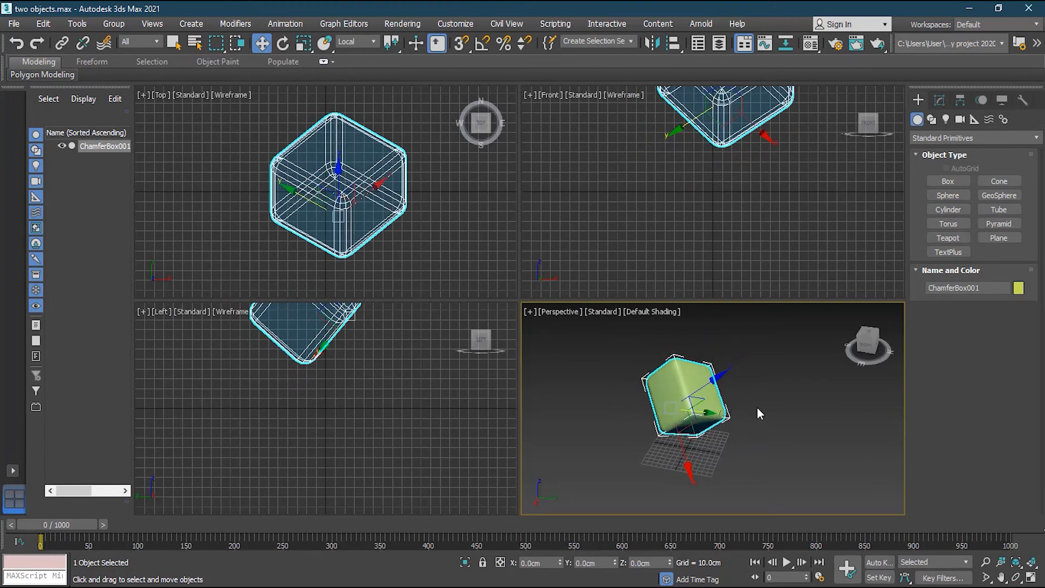
pyautogui.click(360, 42)
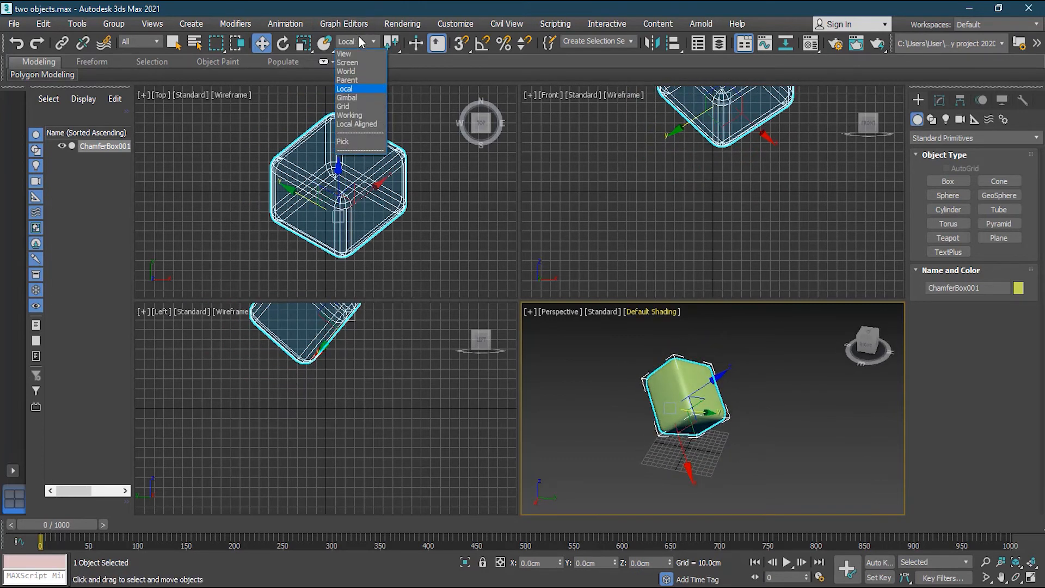
# Using Gimbal axes, rotate the chamfer box about its Y axis until nearly upright.
pyautogui.click(349, 97)
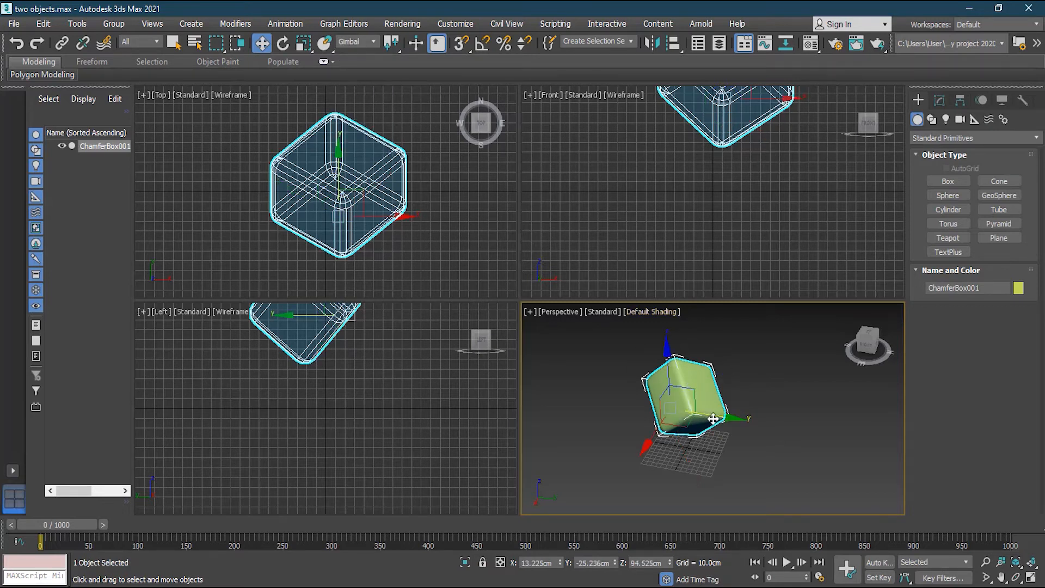
pyautogui.keyDown('alt'); pyautogui.moveTo(593, 385); pyautogui.dragTo(709, 400, button='middle'); pyautogui.keyUp('alt')
pyautogui.moveTo(650, 450)
pyautogui.mouseDown()
pyautogui.moveTo(643, 477)
pyautogui.moveTo(661, 444)
pyautogui.mouseUp()
pyautogui.press('r')
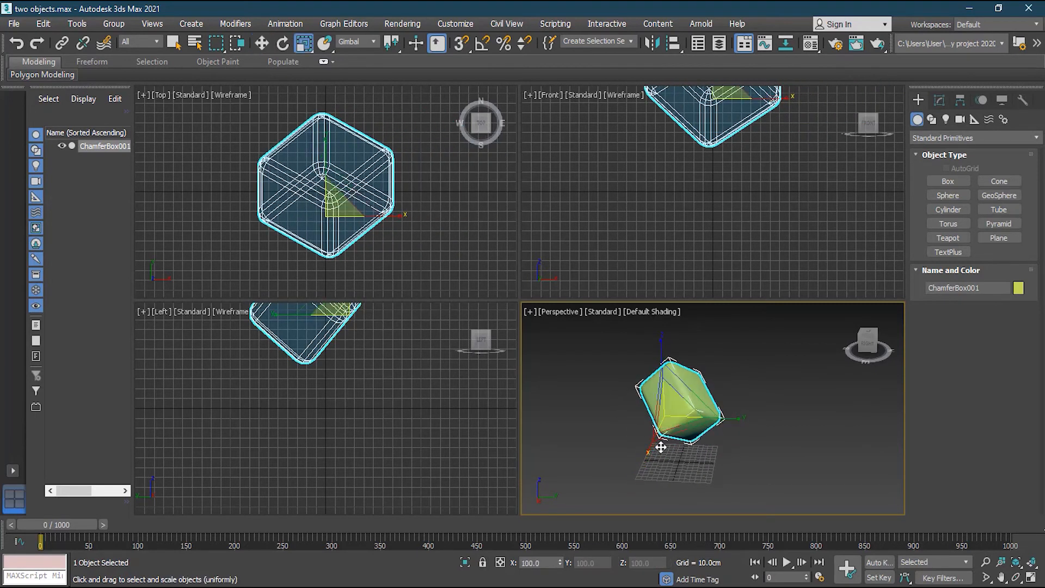
pyautogui.press('e')
pyautogui.moveTo(692, 429); pyautogui.dragTo(624, 458)
# Switch to Grid coordinates and move the box to X 31.22cm, Y -6.254cm, Z 94.525cm.
pyautogui.click(364, 42)
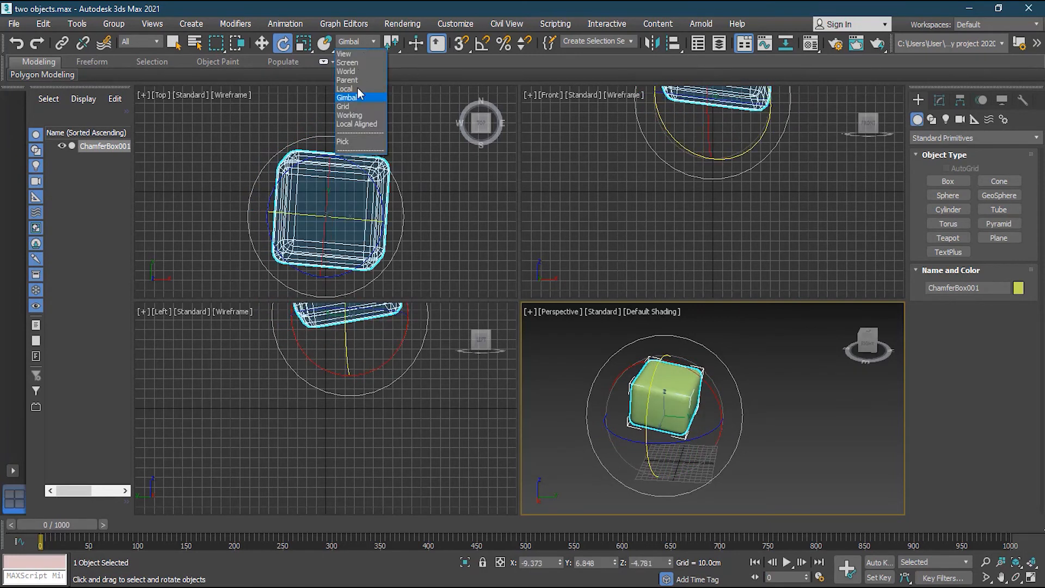
pyautogui.click(356, 107)
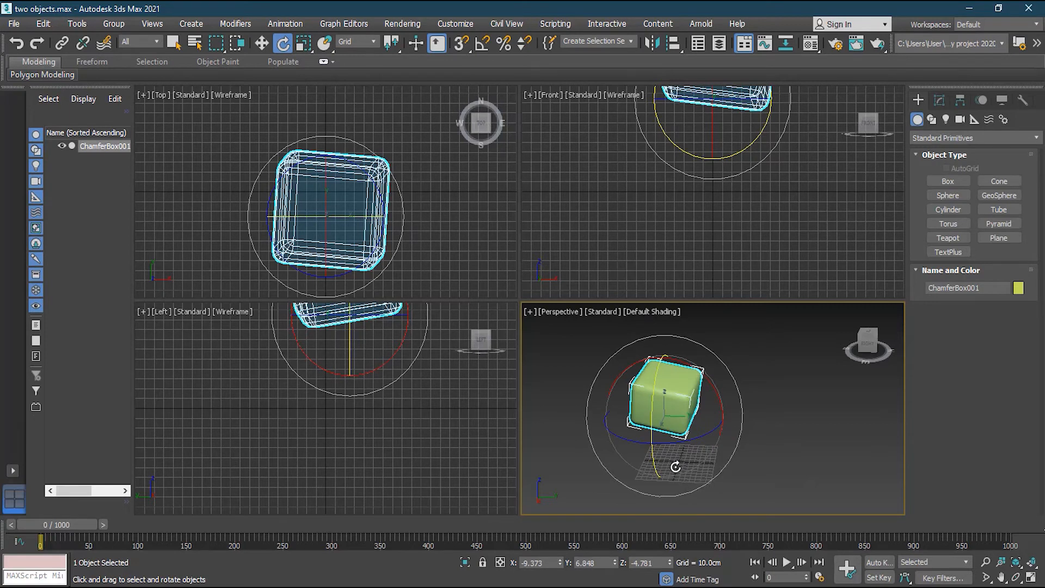
pyautogui.press('w')
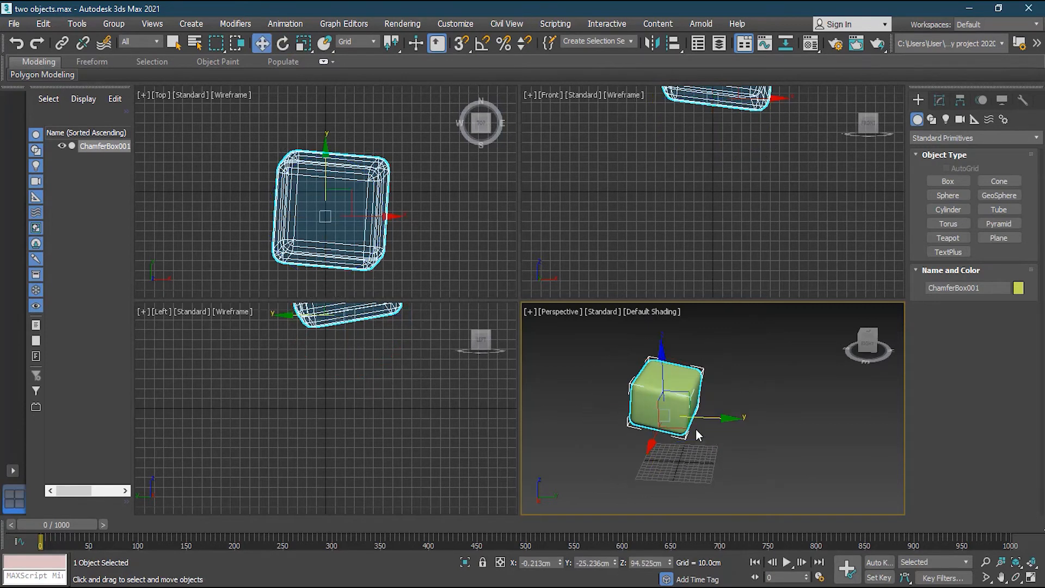
pyautogui.moveTo(704, 418); pyautogui.dragTo(693, 477)
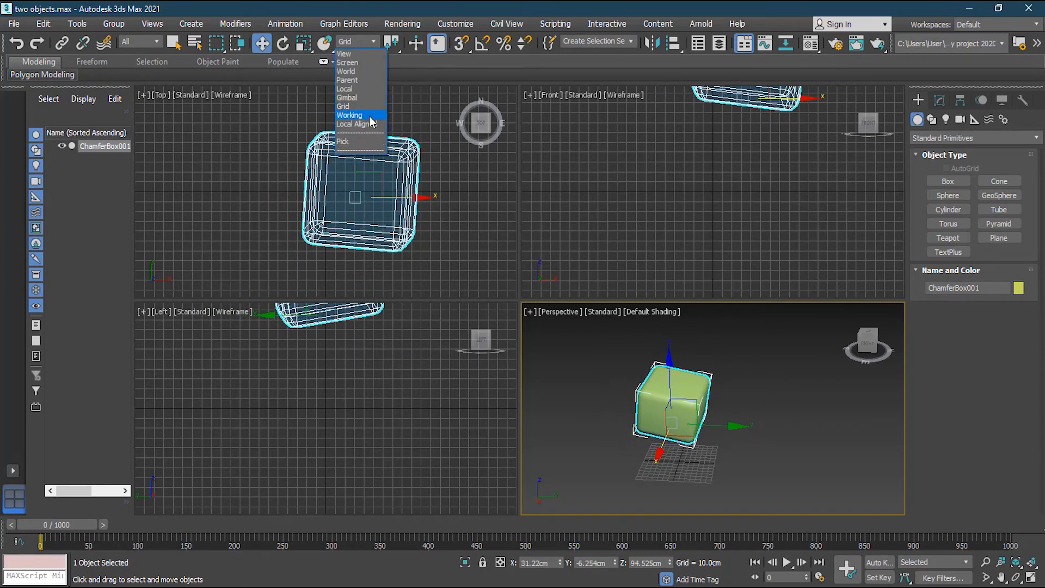
# Try the Working and World coordinate systems and reselect the chamfer box.
pyautogui.click(372, 115)
pyautogui.click(371, 43)
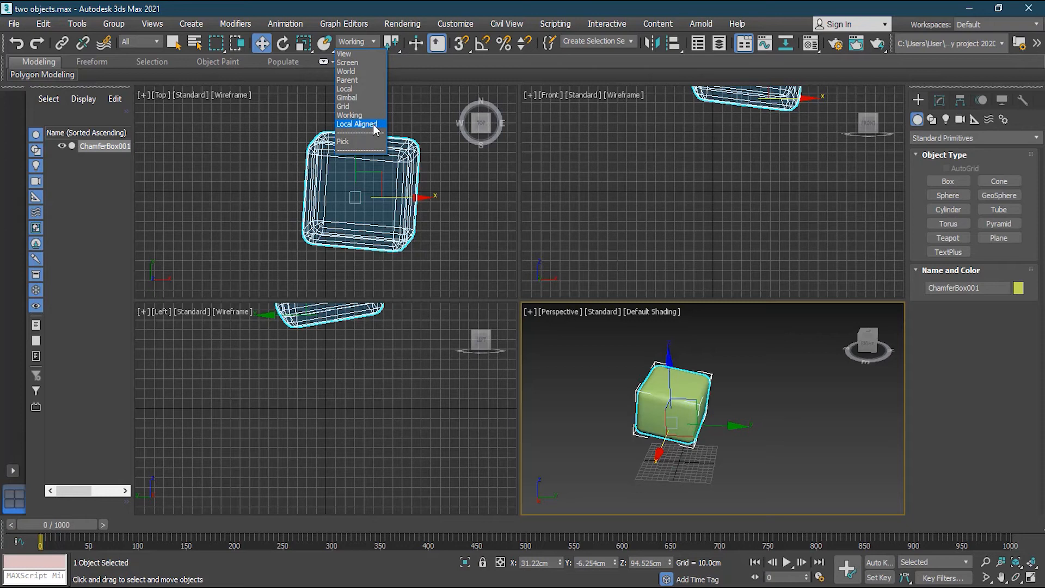
pyautogui.click(365, 72)
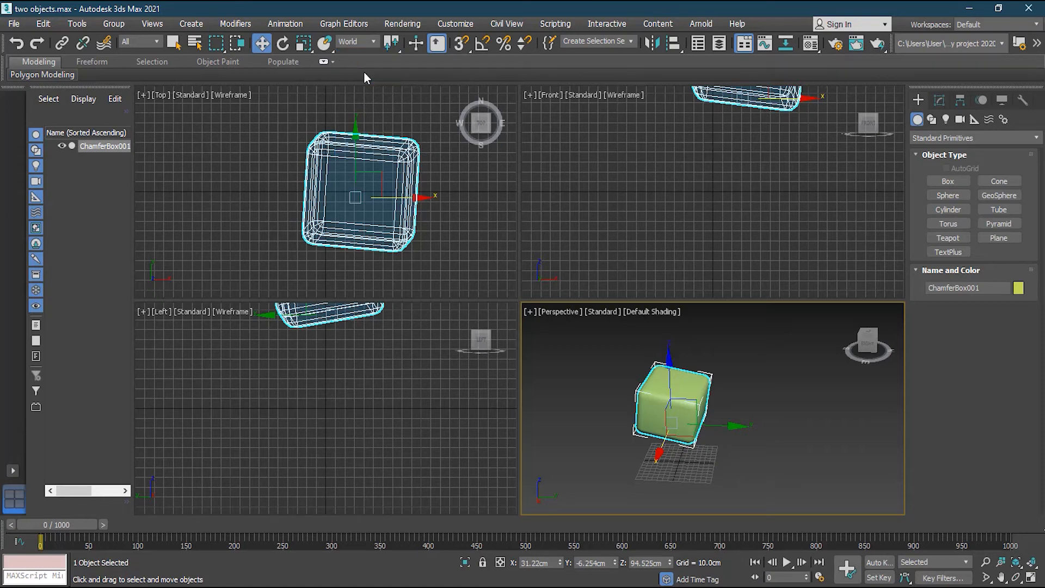
pyautogui.click(767, 415)
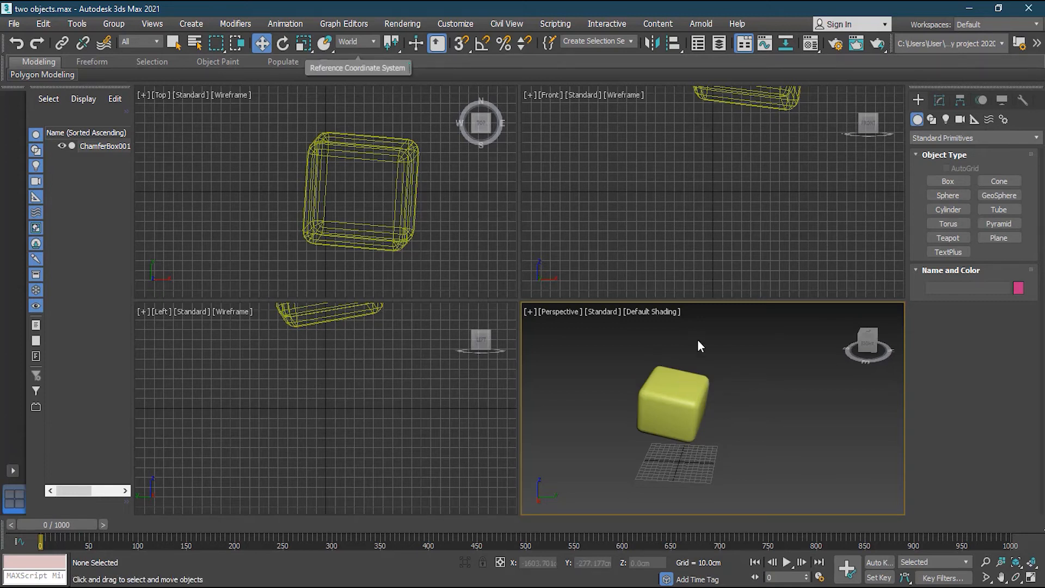
pyautogui.click(674, 404)
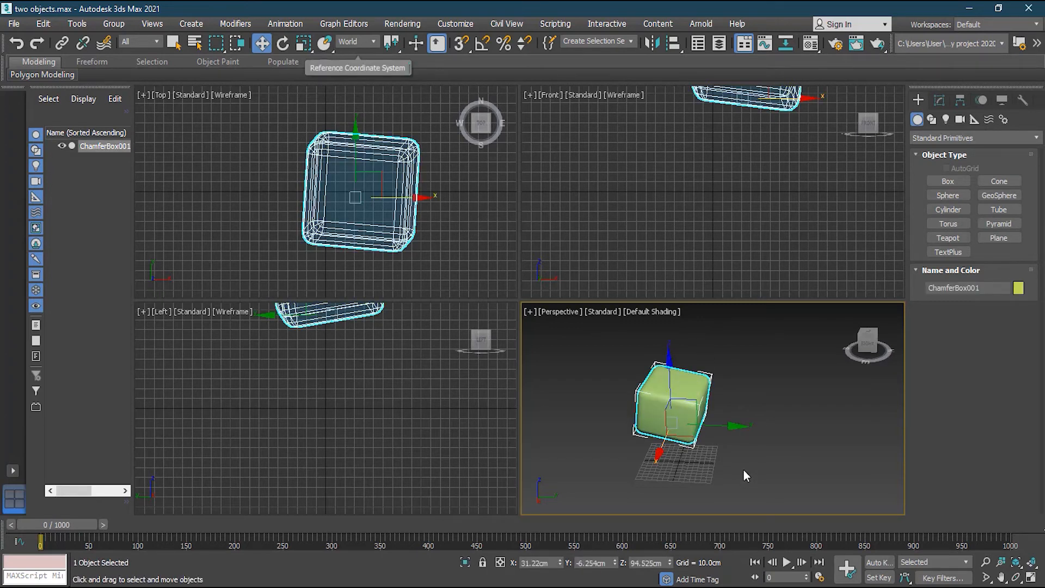
pyautogui.keyDown('alt'); pyautogui.moveTo(737, 414); pyautogui.dragTo(647, 413, button='middle'); pyautogui.keyUp('alt')
pyautogui.scroll(3, 623, 382)
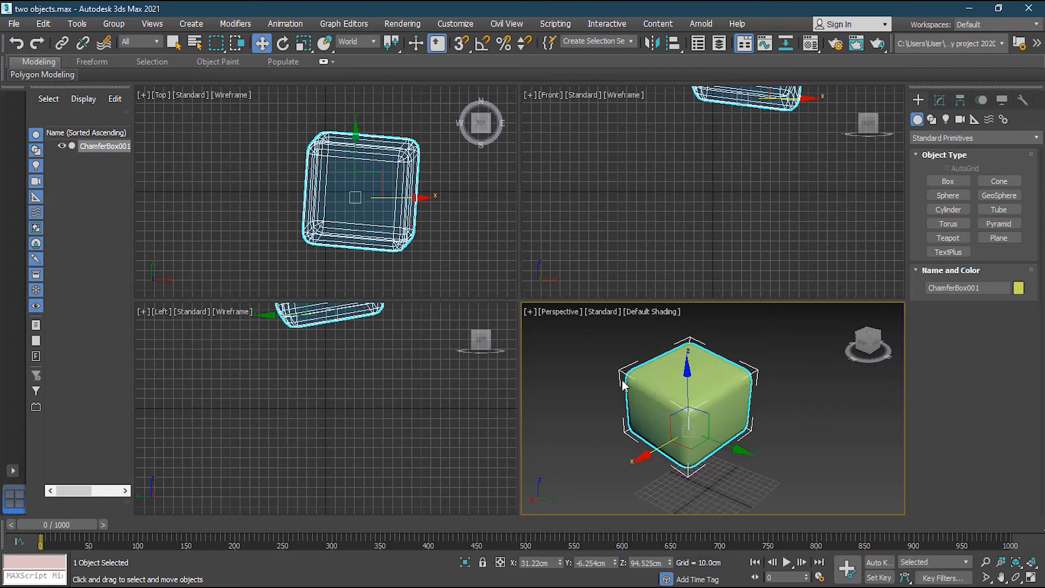
pyautogui.keyDown('alt'); pyautogui.moveTo(636, 458); pyautogui.dragTo(737, 381, button='middle'); pyautogui.keyUp('alt')
# Switch to the Local coordinate system and nudge the box along its local X axis.
pyautogui.click(369, 42)
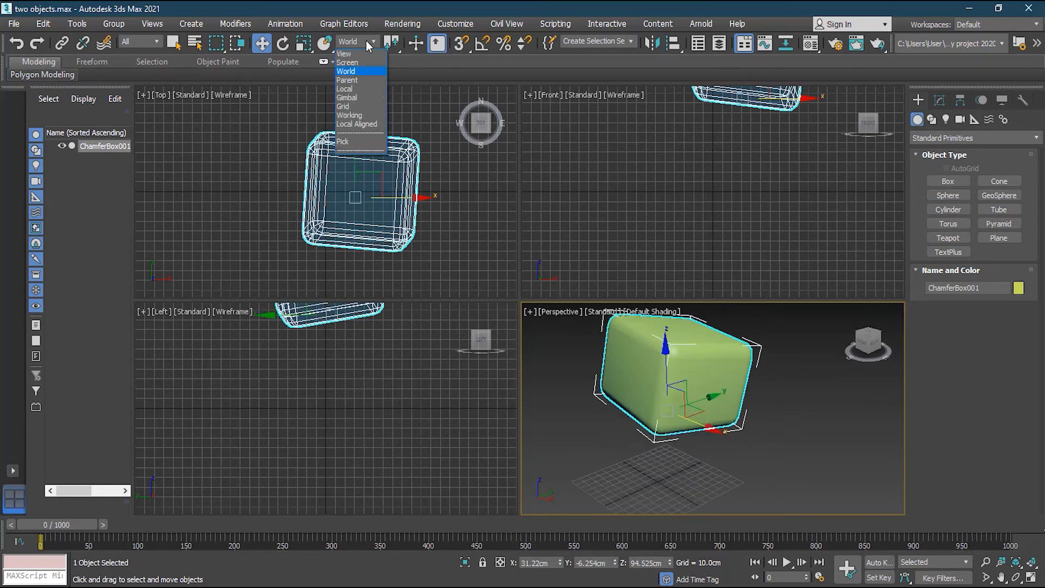
pyautogui.click(363, 88)
pyautogui.keyDown('alt'); pyautogui.moveTo(758, 400); pyautogui.dragTo(789, 389, button='middle'); pyautogui.keyUp('alt')
pyautogui.keyDown('alt'); pyautogui.moveTo(651, 459); pyautogui.dragTo(779, 354, button='middle'); pyautogui.keyUp('alt')
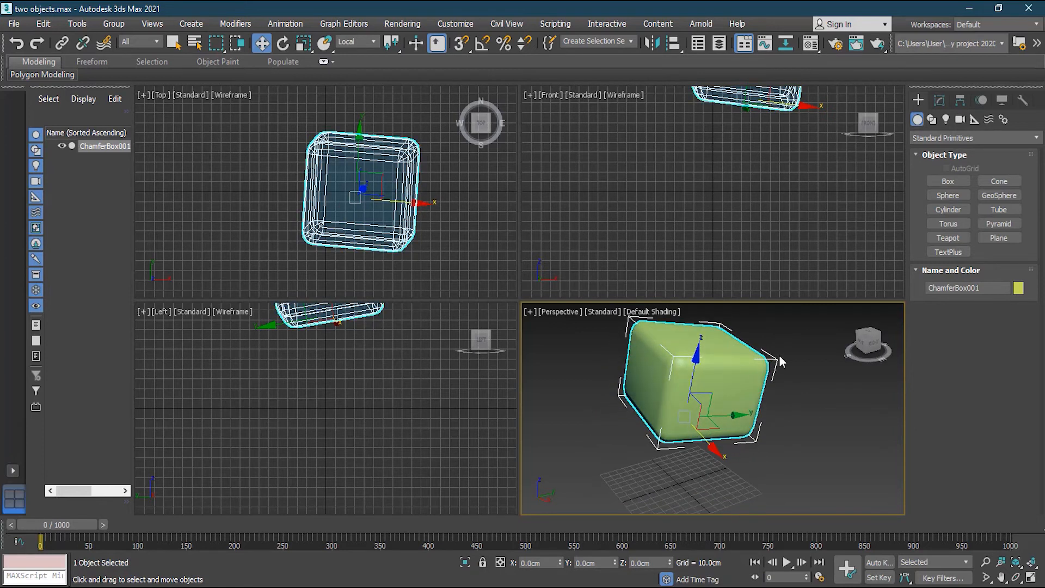
pyautogui.moveTo(788, 394); pyautogui.dragTo(787, 397, button='middle')
pyautogui.moveTo(713, 453); pyautogui.dragTo(721, 370)
pyautogui.moveTo(690, 464)
pyautogui.keyDown('alt'); pyautogui.mouseDown(button='middle')
pyautogui.moveTo(713, 427)
pyautogui.moveTo(695, 448)
pyautogui.moveTo(707, 456)
pyautogui.mouseUp(button='middle'); pyautogui.keyUp('alt')
pyautogui.moveTo(752, 356); pyautogui.dragTo(726, 386, button='middle')
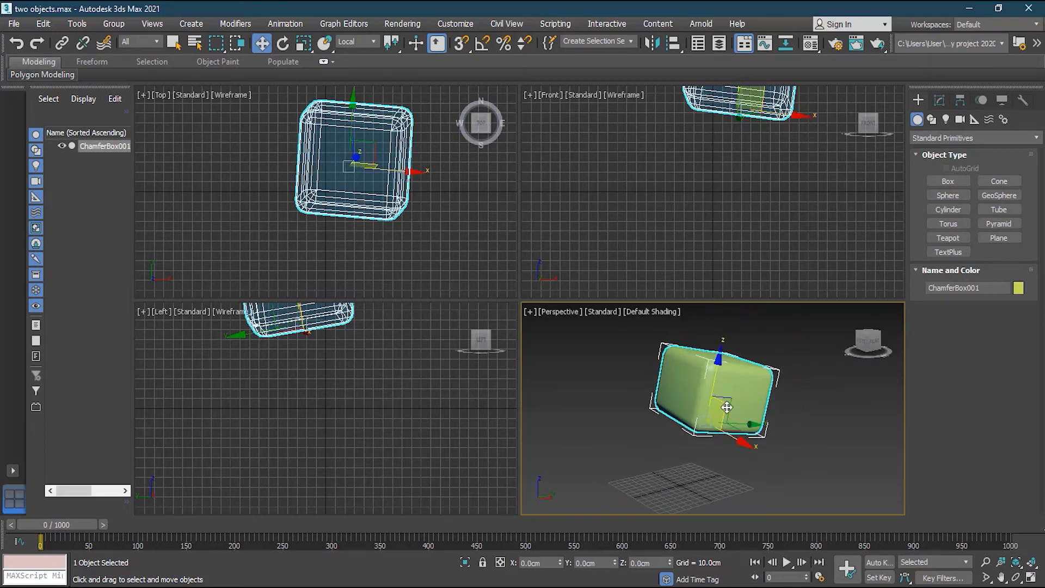
# Restore the top-right viewport to Front and frame the box in the Front and Left views.
pyautogui.keyDown('alt'); pyautogui.moveTo(730, 168); pyautogui.dragTo(831, 156, button='middle'); pyautogui.keyUp('alt')
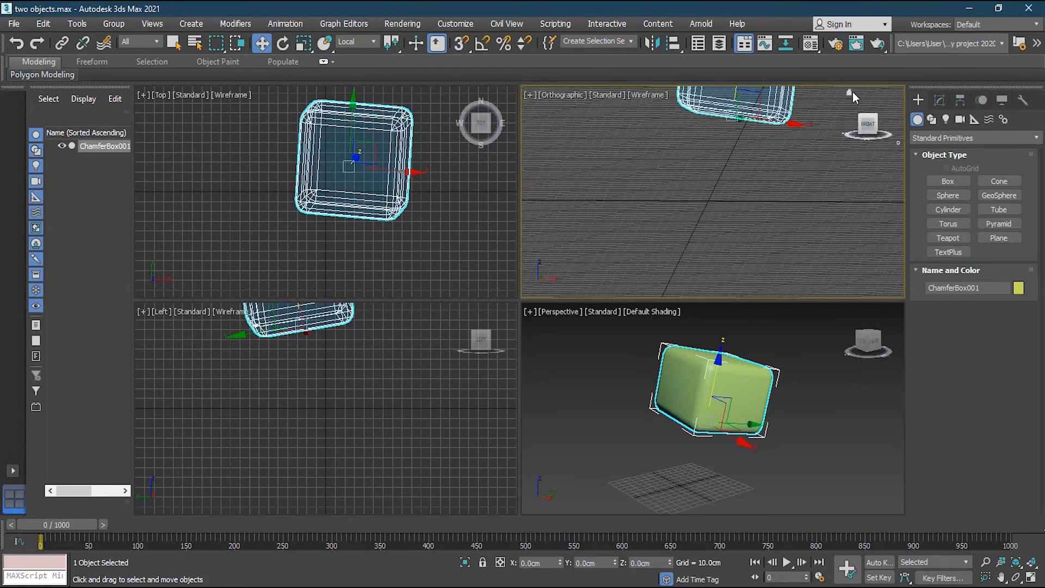
pyautogui.click(850, 92)
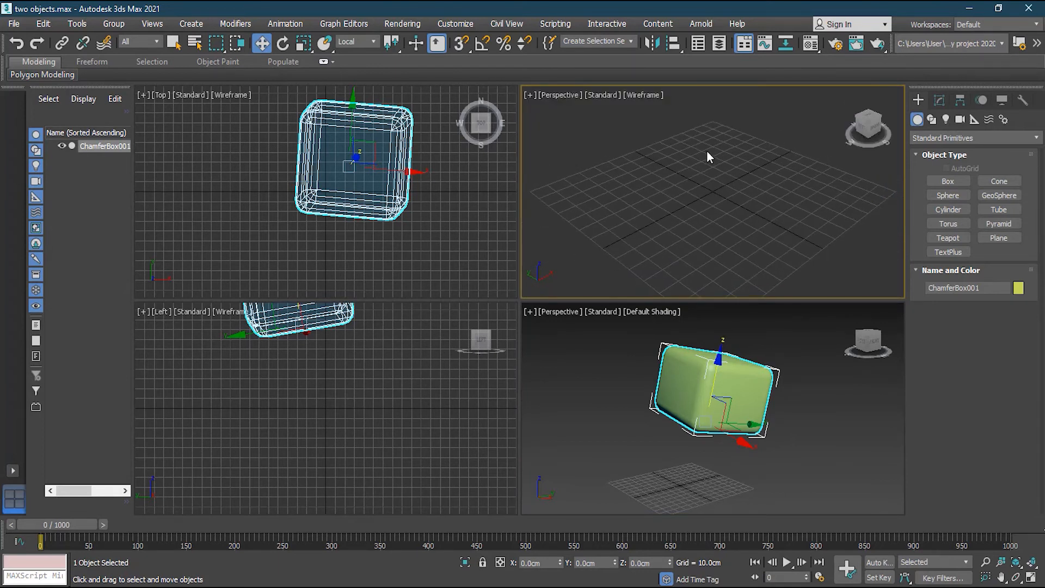
pyautogui.press('f')
pyautogui.moveTo(749, 128); pyautogui.dragTo(728, 248, button='middle')
pyautogui.scroll(3, 719, 229)
pyautogui.moveTo(311, 415); pyautogui.dragTo(317, 458, button='middle')
pyautogui.scroll(2, 276, 414)
pyautogui.click(857, 206)
pyautogui.click(758, 236)
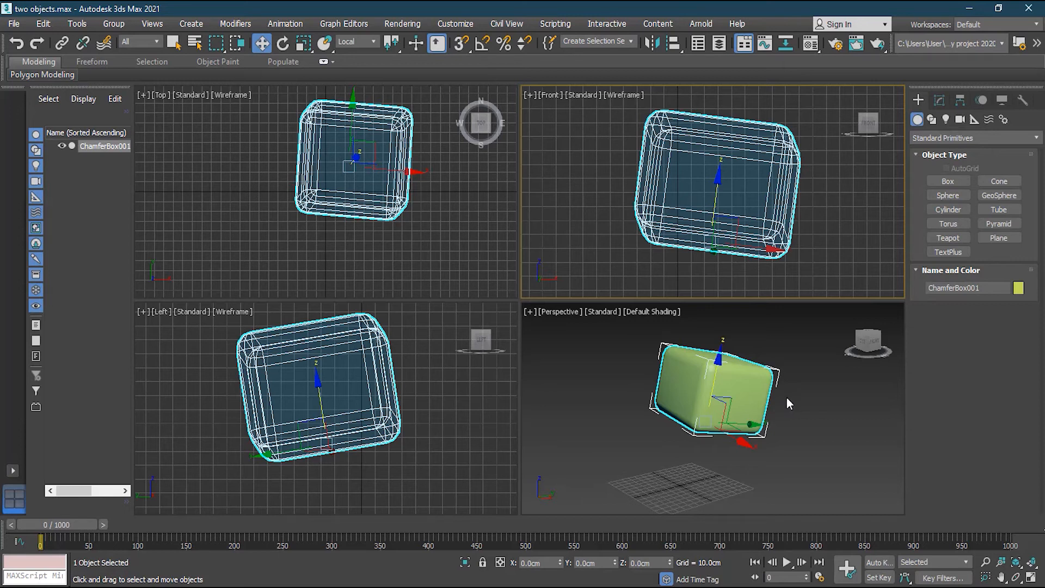
# Turn on Affect Pivot Only in the Hierarchy panel and raise the pivot above the box.
pyautogui.click(961, 101)
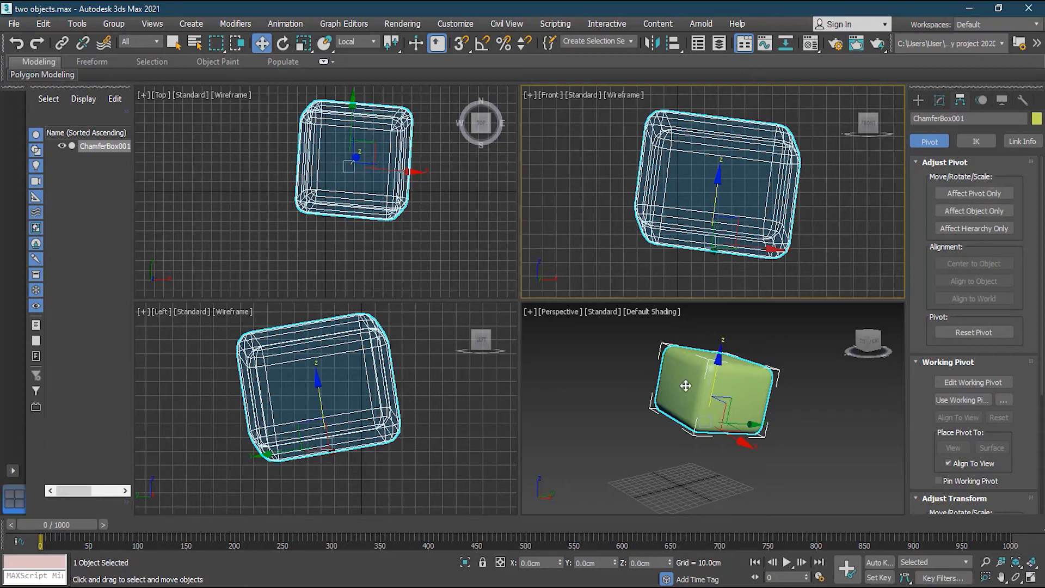
pyautogui.click(984, 197)
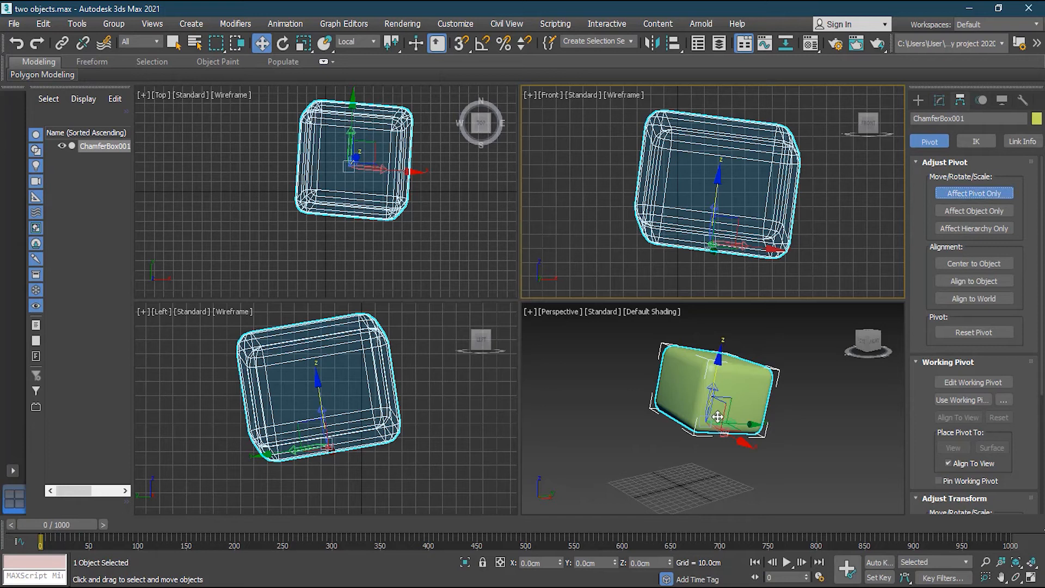
pyautogui.scroll(1, 702, 414)
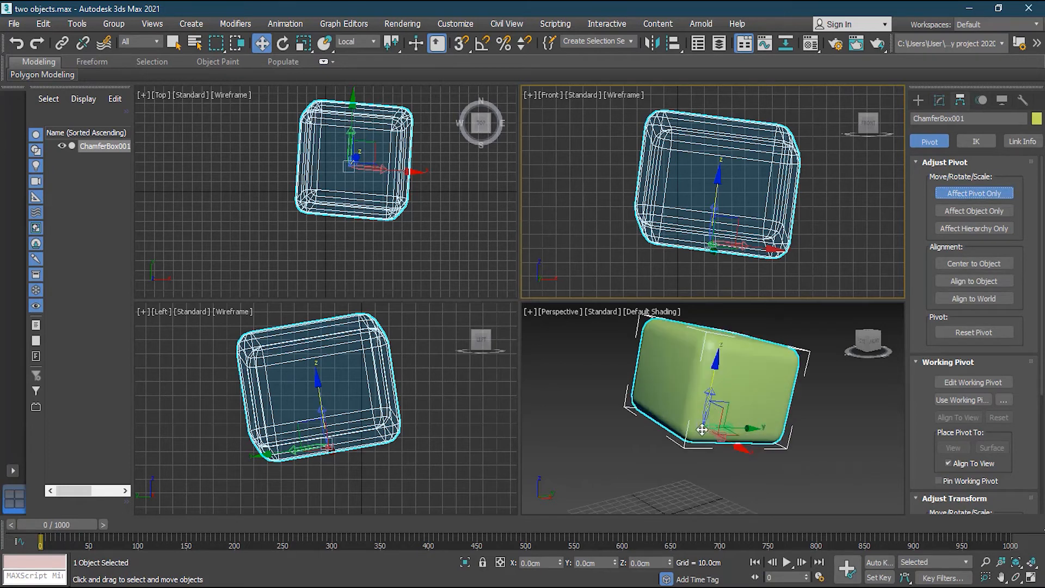
pyautogui.scroll(4, 799, 401)
pyautogui.scroll(-3, 800, 403)
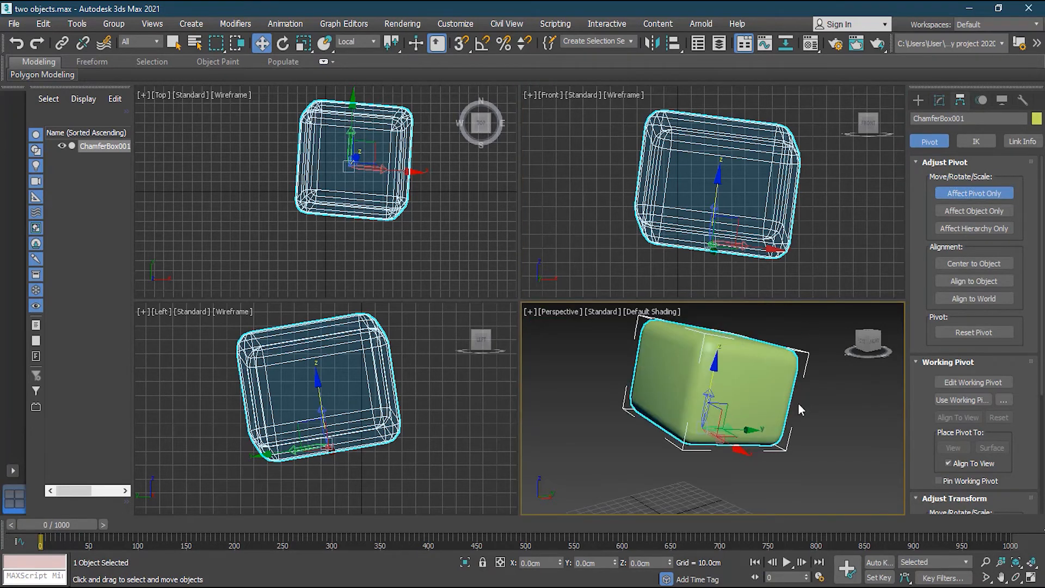
pyautogui.moveTo(798, 402); pyautogui.dragTo(794, 427, button='middle')
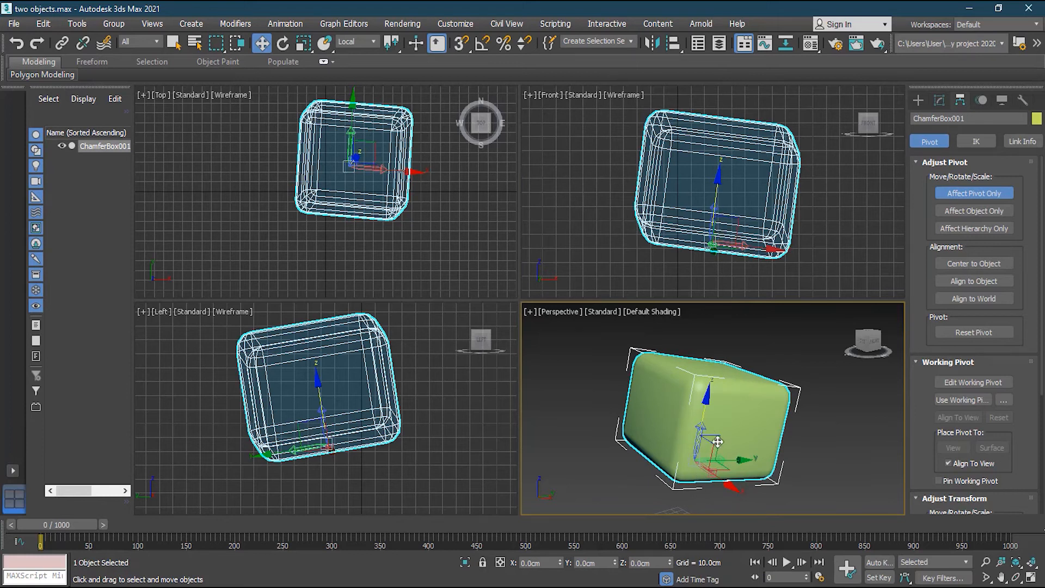
pyautogui.moveTo(717, 442); pyautogui.dragTo(730, 306)
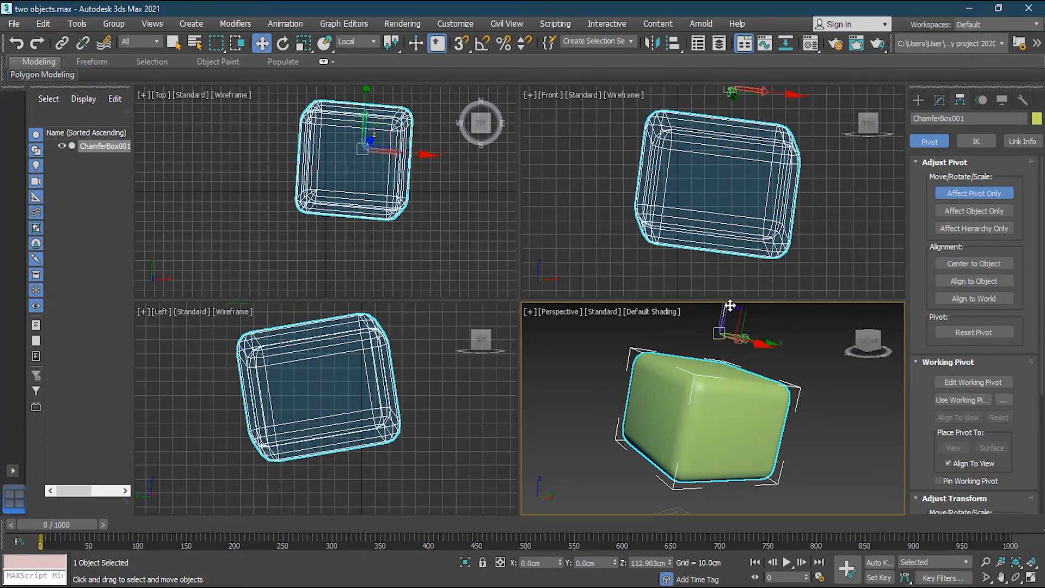
pyautogui.scroll(-2, 742, 397)
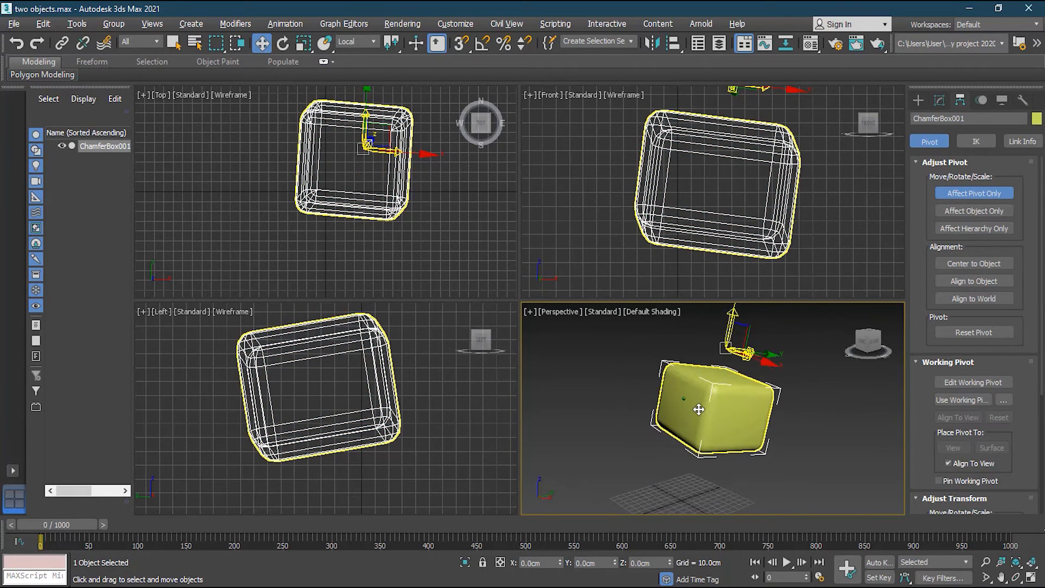
# Shift the pivot along X, then bring it back down to Z 0.
pyautogui.keyDown('alt'); pyautogui.moveTo(699, 410); pyautogui.dragTo(721, 421, button='middle'); pyautogui.keyUp('alt')
pyautogui.moveTo(786, 355); pyautogui.dragTo(778, 386, button='middle')
pyautogui.moveTo(753, 392); pyautogui.dragTo(793, 412)
pyautogui.keyDown('alt'); pyautogui.moveTo(741, 411); pyautogui.dragTo(765, 409, button='middle'); pyautogui.keyUp('alt')
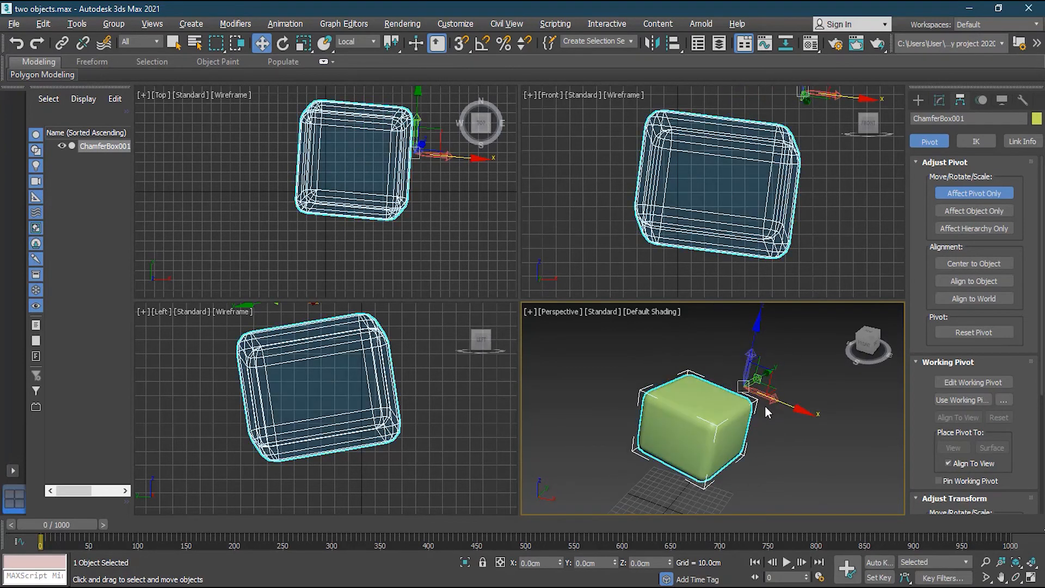
pyautogui.moveTo(778, 403); pyautogui.dragTo(751, 391)
pyautogui.keyDown('alt'); pyautogui.moveTo(730, 418); pyautogui.dragTo(661, 397, button='middle'); pyautogui.keyUp('alt')
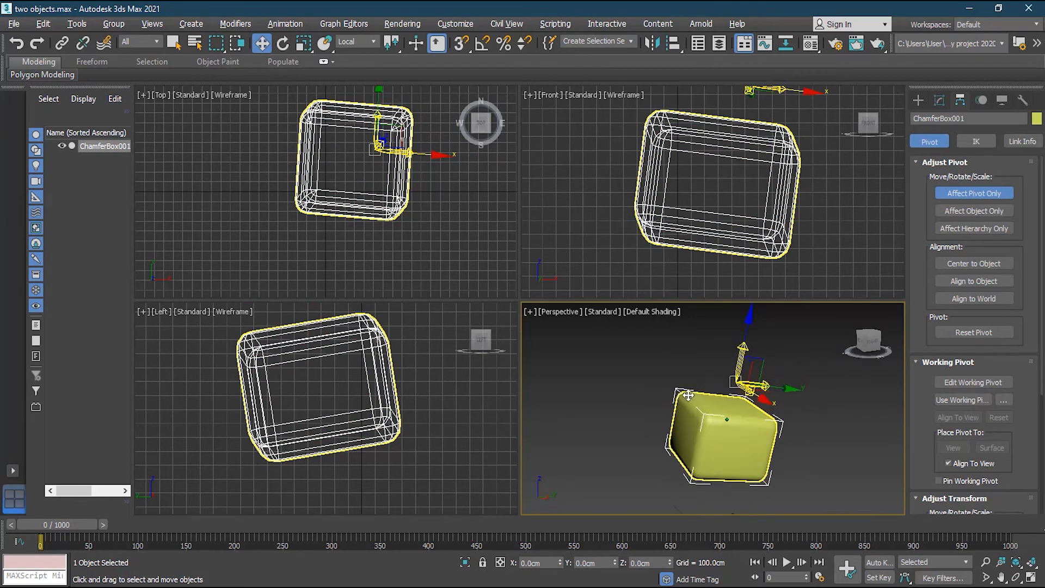
pyautogui.scroll(1, 698, 408)
pyautogui.keyDown('alt'); pyautogui.moveTo(744, 403); pyautogui.dragTo(800, 416, button='middle'); pyautogui.keyUp('alt')
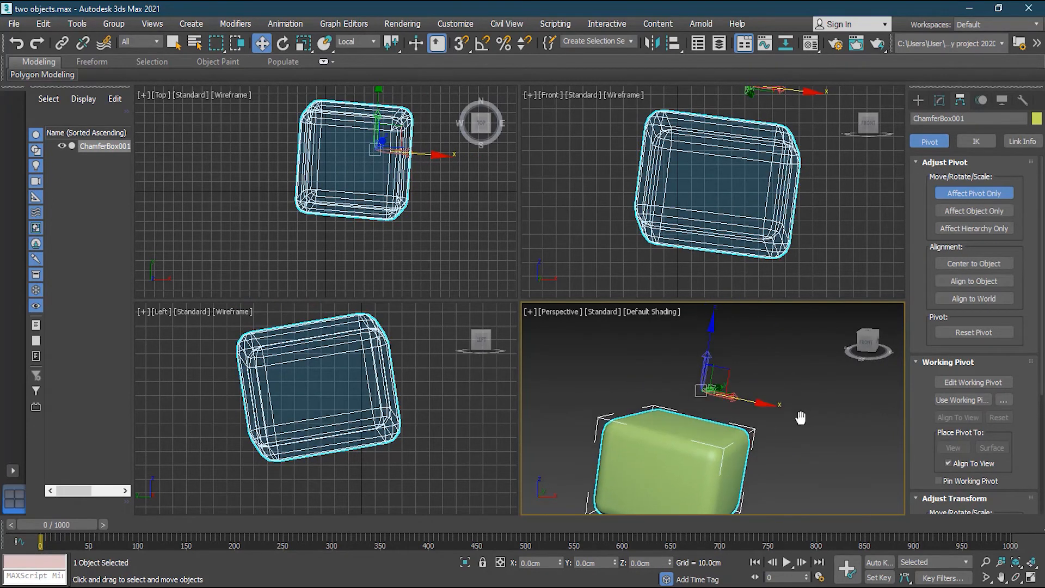
pyautogui.moveTo(710, 377); pyautogui.dragTo(696, 379)
pyautogui.keyDown('alt'); pyautogui.moveTo(754, 419); pyautogui.dragTo(717, 434, button='middle'); pyautogui.keyUp('alt')
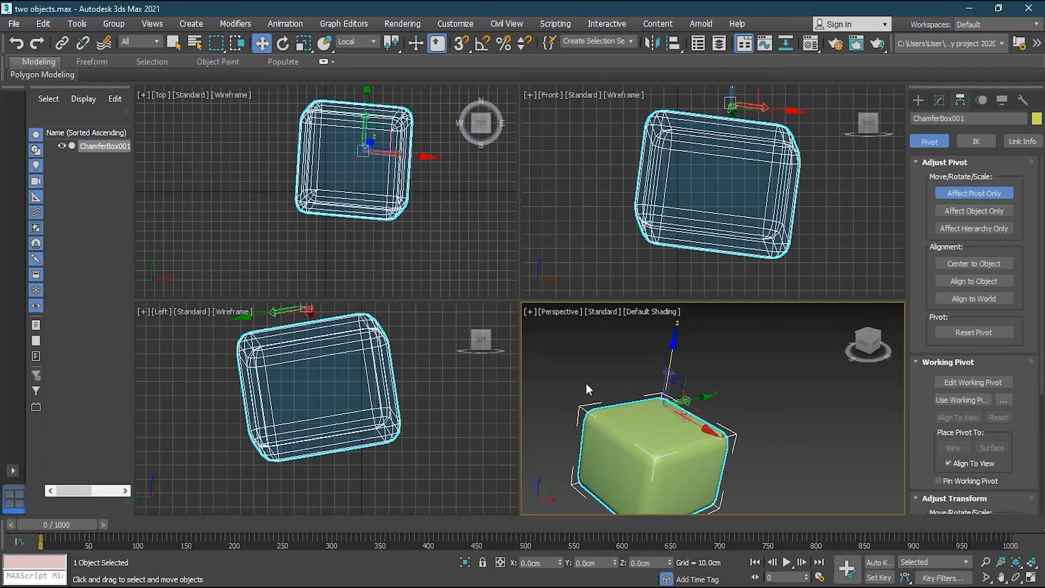
# With Select and Place, drop the pivot onto the box's front face, then onto its top.
pyautogui.click(324, 44)
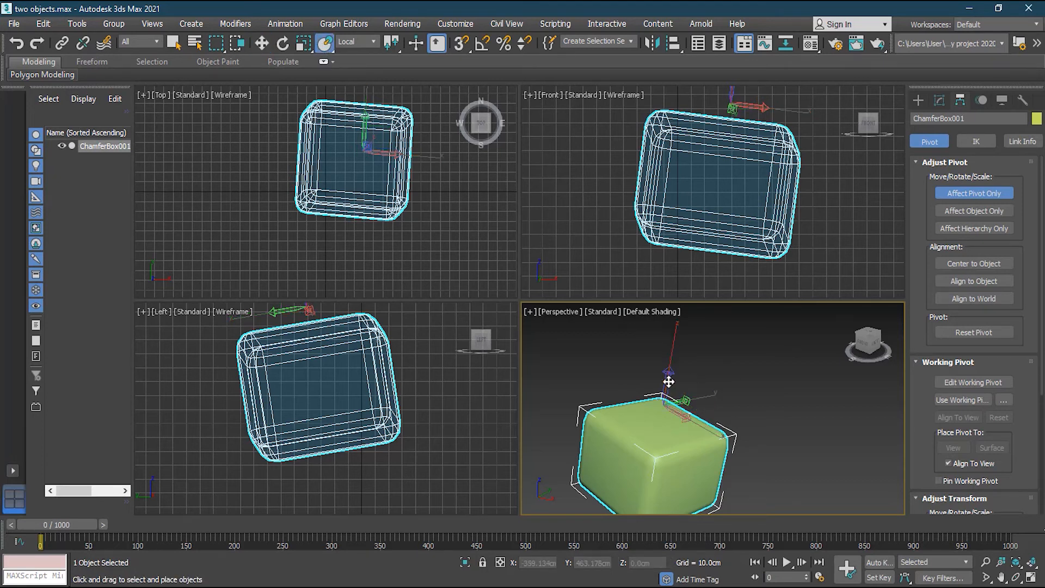
pyautogui.keyDown('alt'); pyautogui.moveTo(663, 399); pyautogui.dragTo(705, 396, button='middle'); pyautogui.keyUp('alt')
pyautogui.moveTo(637, 411); pyautogui.dragTo(714, 373, button='middle')
pyautogui.moveTo(662, 367); pyautogui.dragTo(711, 430)
pyautogui.moveTo(712, 410); pyautogui.dragTo(658, 403)
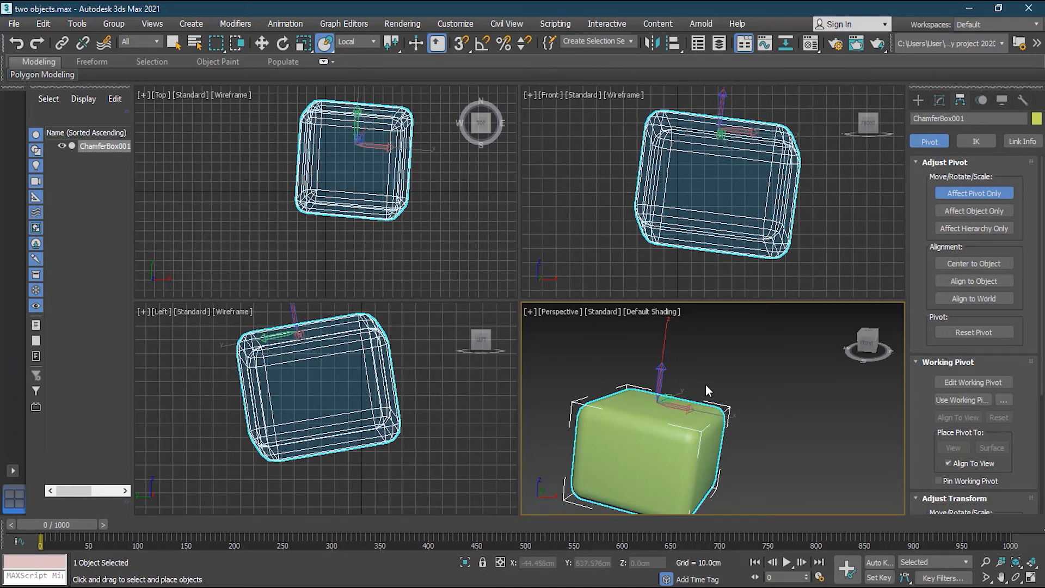
pyautogui.keyDown('alt'); pyautogui.moveTo(707, 384); pyautogui.dragTo(671, 450, button='middle'); pyautogui.keyUp('alt')
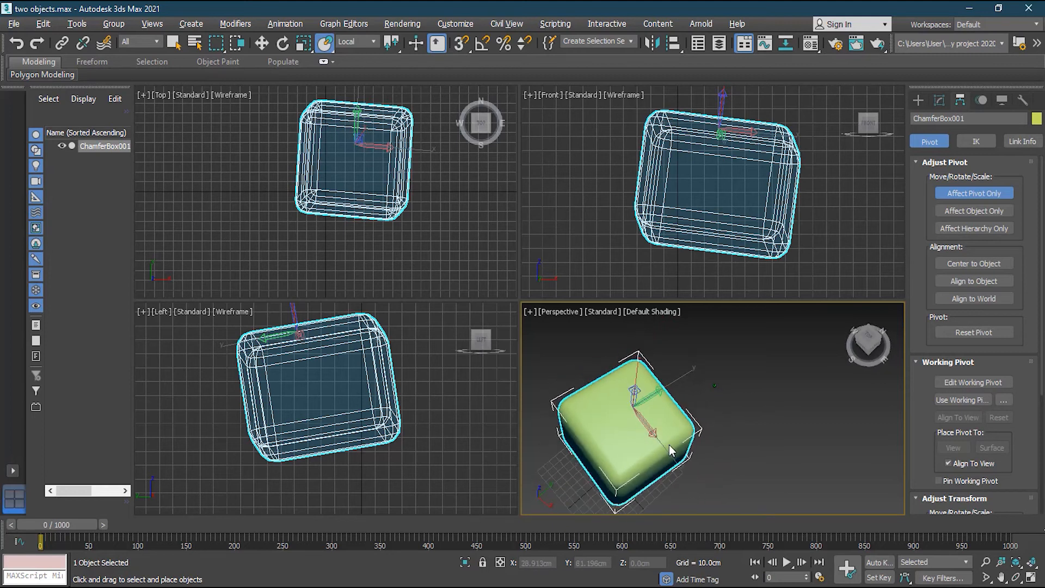
pyautogui.moveTo(635, 406); pyautogui.dragTo(637, 403)
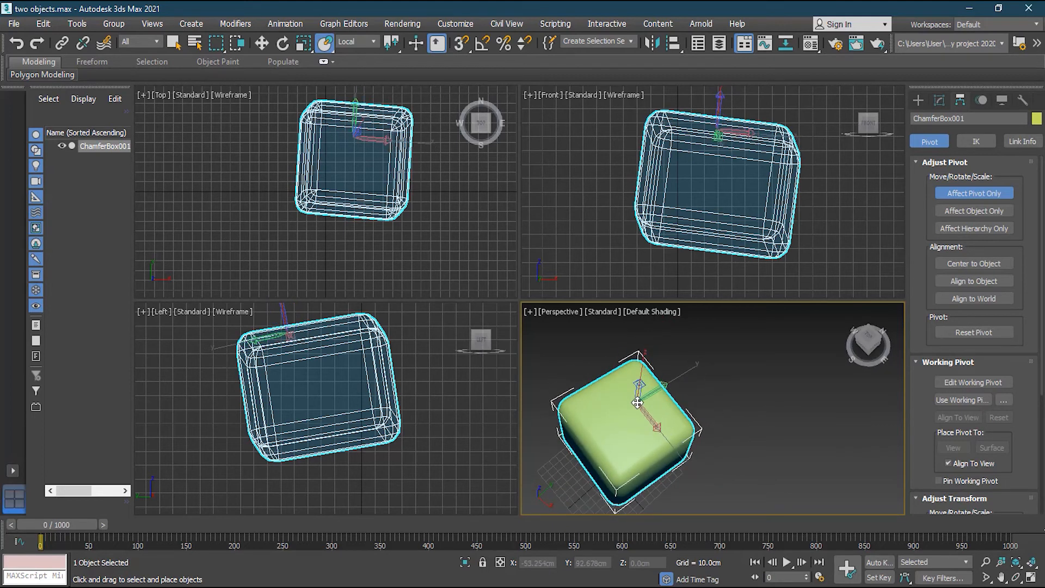
# Apply Center to Object to the pivot and inspect it from the front, top and right.
pyautogui.click(970, 264)
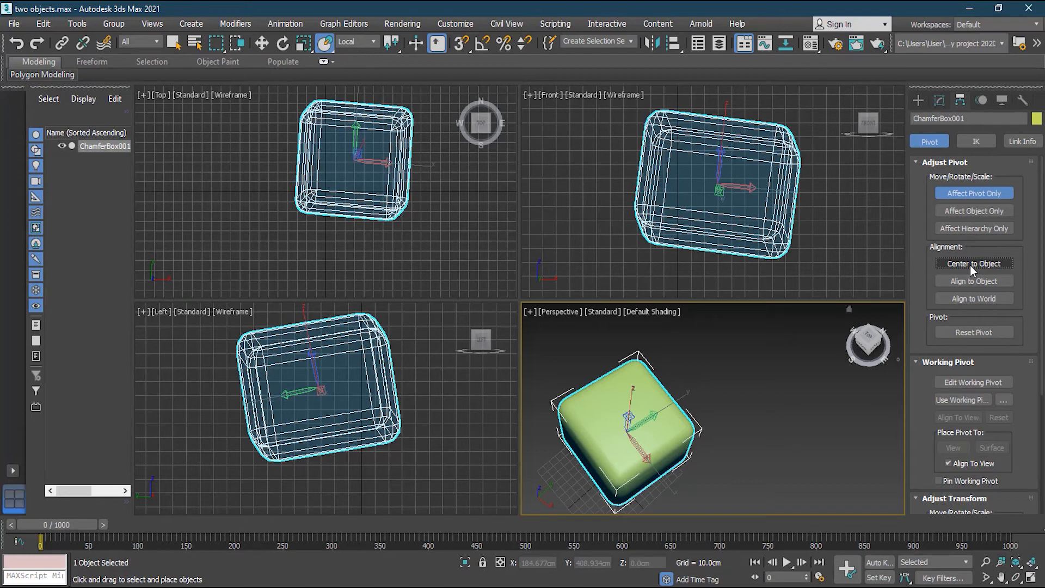
pyautogui.keyDown('alt'); pyautogui.moveTo(656, 461); pyautogui.dragTo(699, 436, button='middle'); pyautogui.keyUp('alt')
pyautogui.moveTo(652, 472); pyautogui.dragTo(615, 460, button='middle')
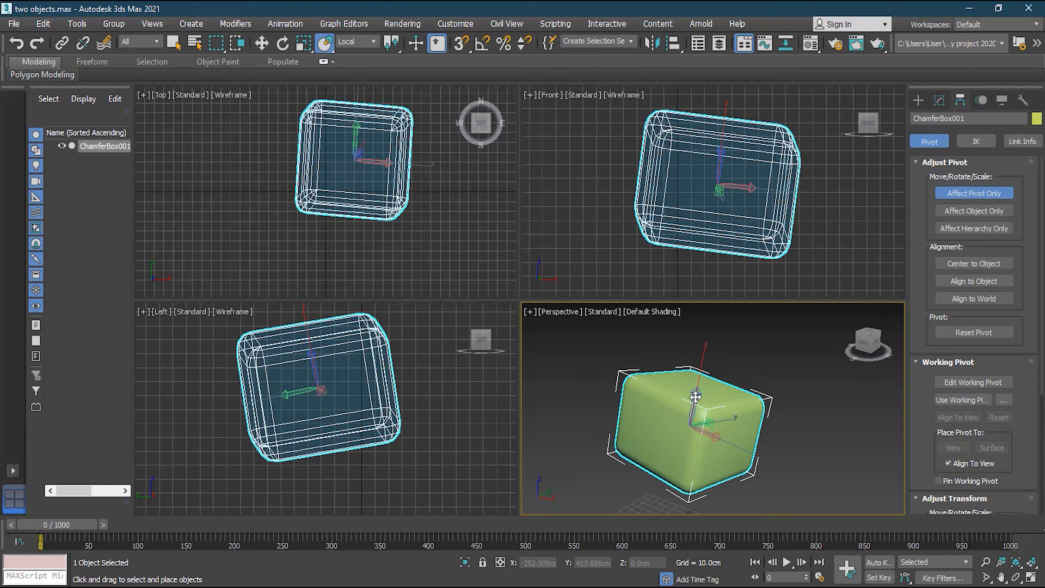
# Raise ChamferBox001's pivot about 9 cm along its Z axis.
pyautogui.click(263, 44)
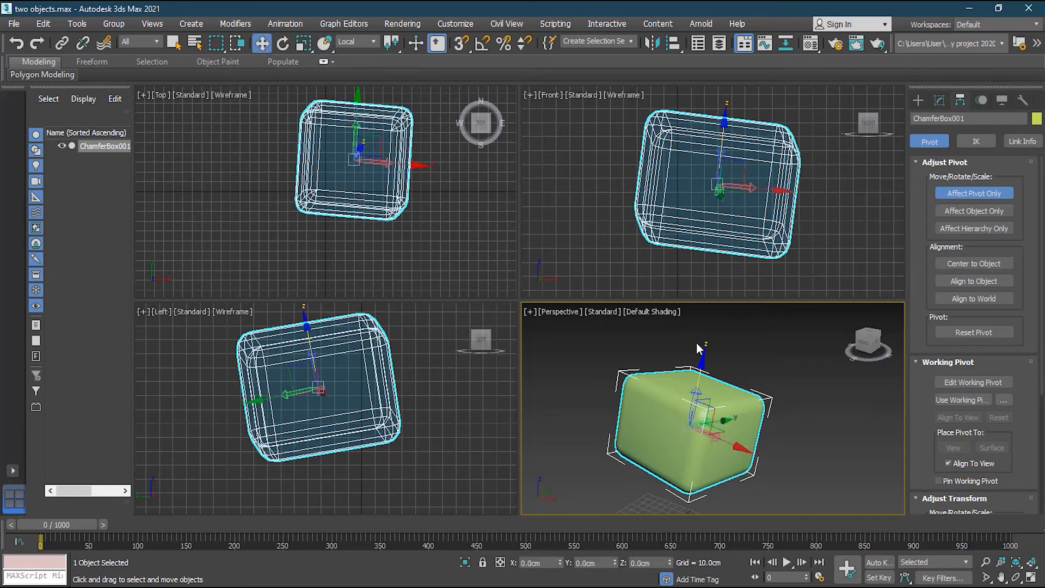
pyautogui.moveTo(698, 377); pyautogui.dragTo(710, 344)
pyautogui.keyDown('alt'); pyautogui.moveTo(714, 418); pyautogui.dragTo(644, 401, button='middle'); pyautogui.keyUp('alt')
pyautogui.scroll(3, 632, 393)
pyautogui.moveTo(683, 353); pyautogui.dragTo(685, 342)
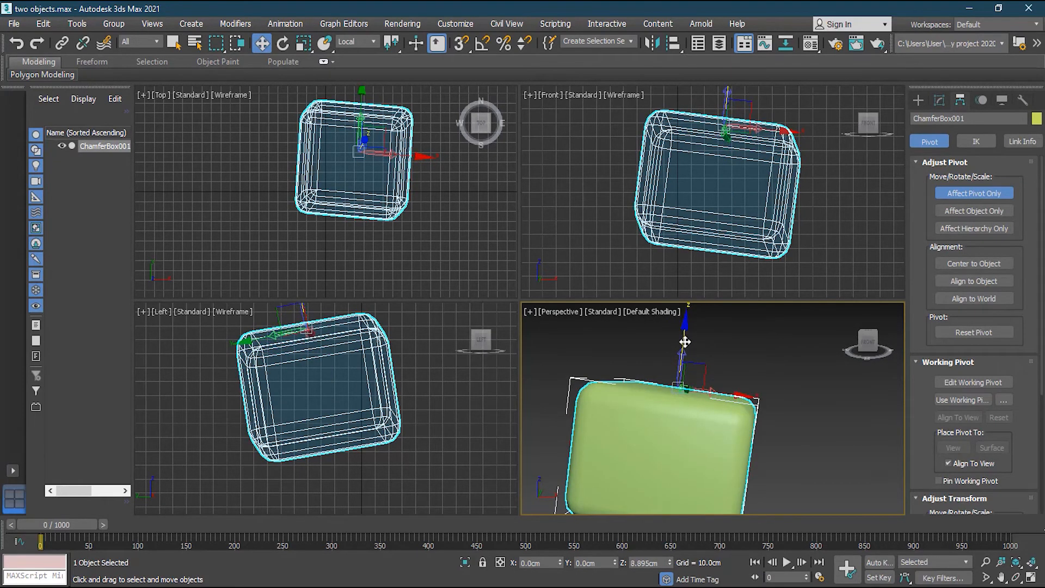
pyautogui.keyDown('alt'); pyautogui.moveTo(729, 360); pyautogui.dragTo(687, 403, button='middle'); pyautogui.keyUp('alt')
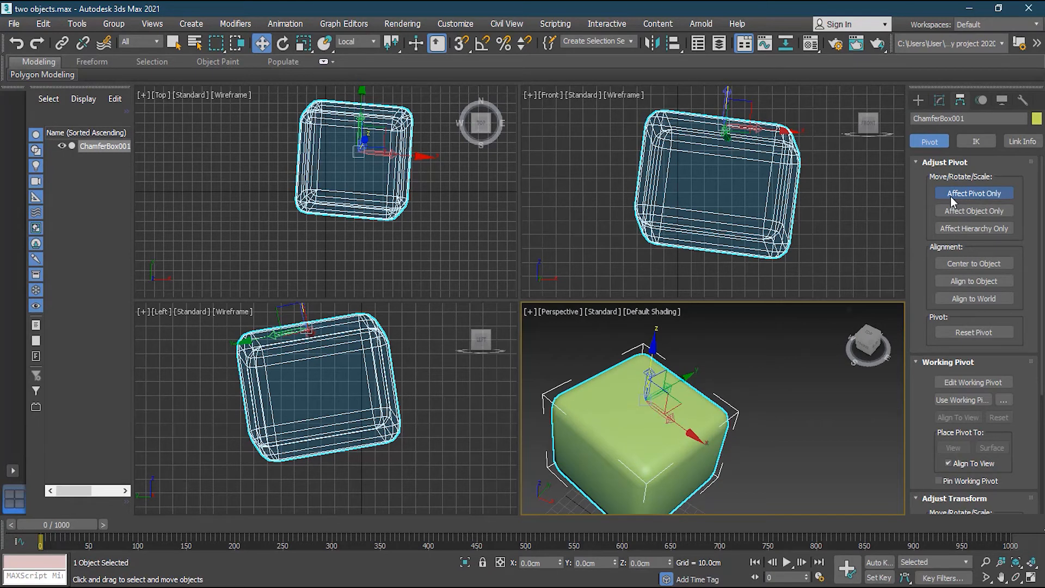
# Turn off Affect Pivot Only and move the box along its local Z and Y axes.
pyautogui.click(987, 194)
pyautogui.scroll(-5, 722, 429)
pyautogui.click(797, 442)
pyautogui.click(704, 439)
pyautogui.keyDown('alt'); pyautogui.moveTo(781, 436); pyautogui.dragTo(718, 376, button='middle'); pyautogui.keyUp('alt')
pyautogui.moveTo(700, 345)
pyautogui.mouseDown()
pyautogui.moveTo(689, 406)
pyautogui.moveTo(707, 350)
pyautogui.mouseUp()
pyautogui.moveTo(746, 421)
pyautogui.keyDown('alt'); pyautogui.mouseDown(button='middle')
pyautogui.moveTo(727, 452)
pyautogui.moveTo(746, 419)
pyautogui.mouseUp(button='middle'); pyautogui.keyUp('alt')
pyautogui.moveTo(746, 385); pyautogui.dragTo(703, 402)
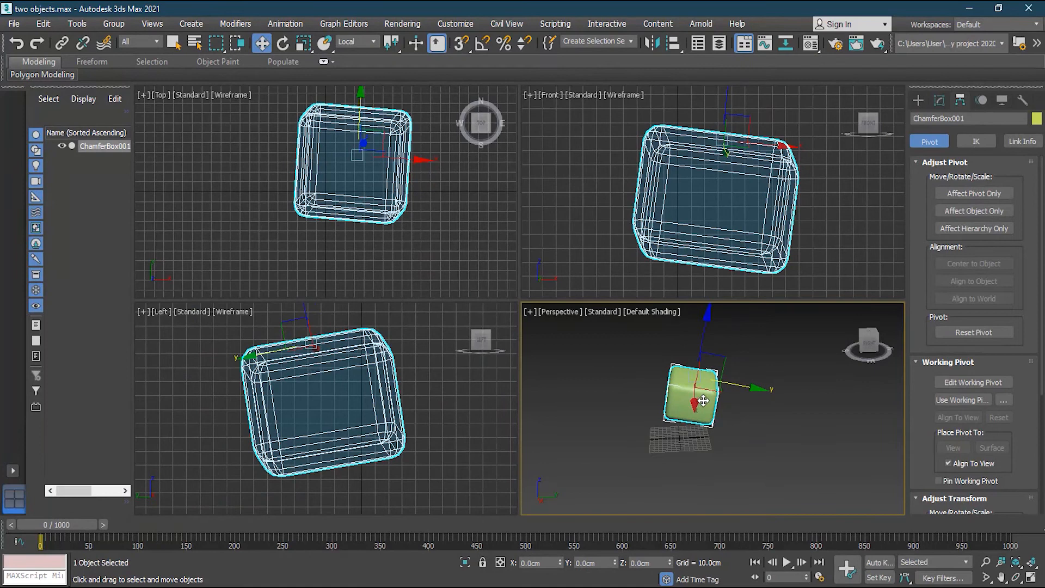
# Rotate the box to tilt it about 15 degrees.
pyautogui.press('r')
pyautogui.press('e')
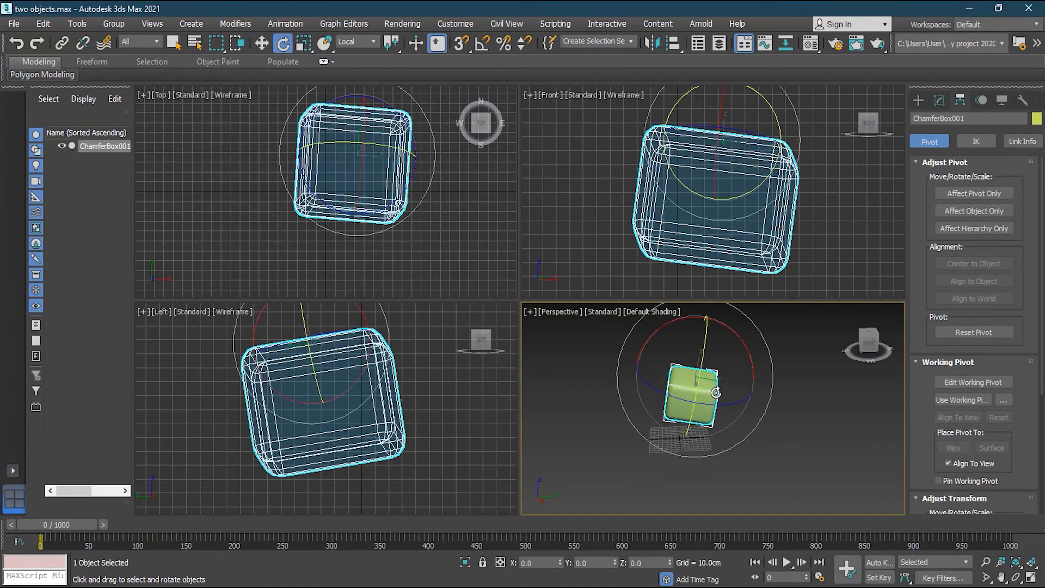
pyautogui.moveTo(700, 388); pyautogui.dragTo(728, 362)
# Delete the chamfer box and draw Box001, about 153.8 × 103.2 × 17.1 cm, in the Front view.
pyautogui.press('Delete')
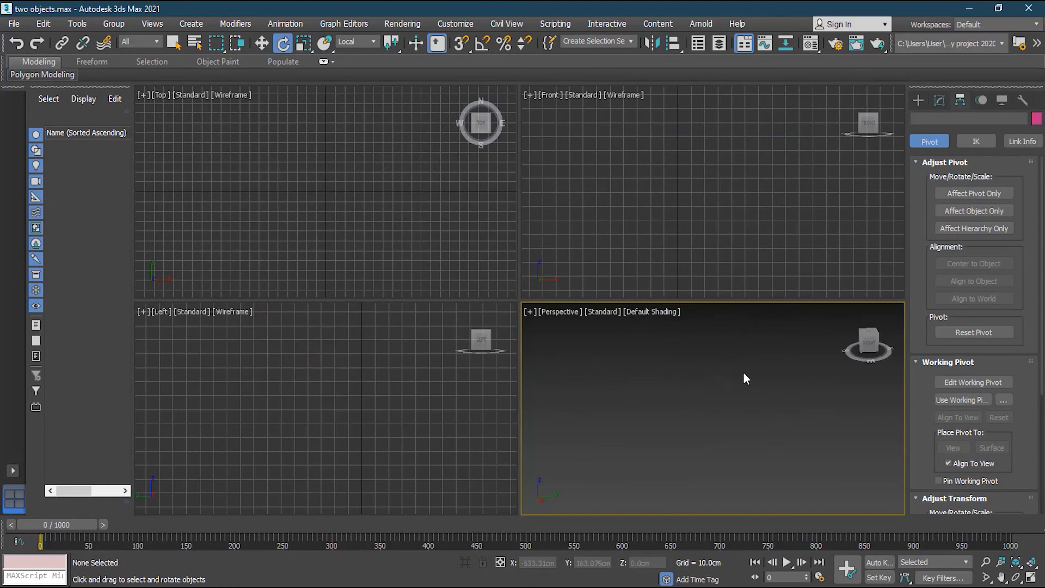
pyautogui.click(1017, 562)
pyautogui.scroll(-5, 747, 388)
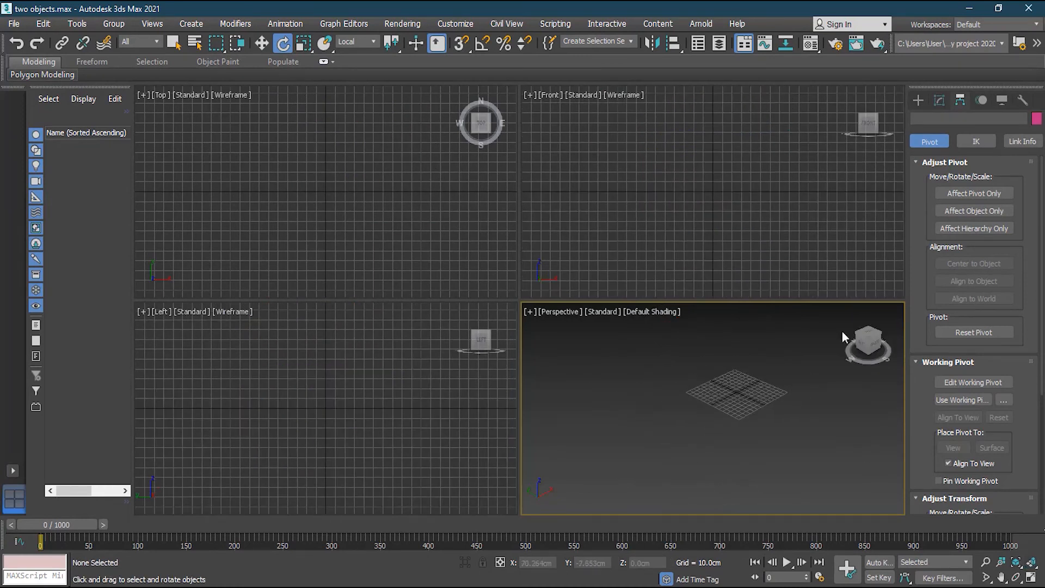
pyautogui.click(917, 100)
pyautogui.click(950, 181)
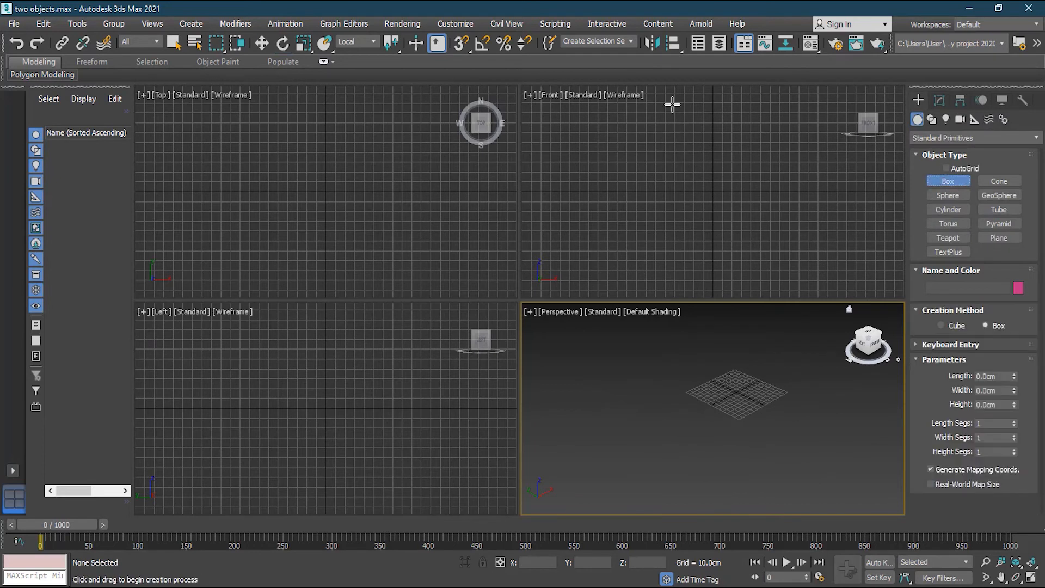
pyautogui.moveTo(667, 100); pyautogui.dragTo(762, 251)
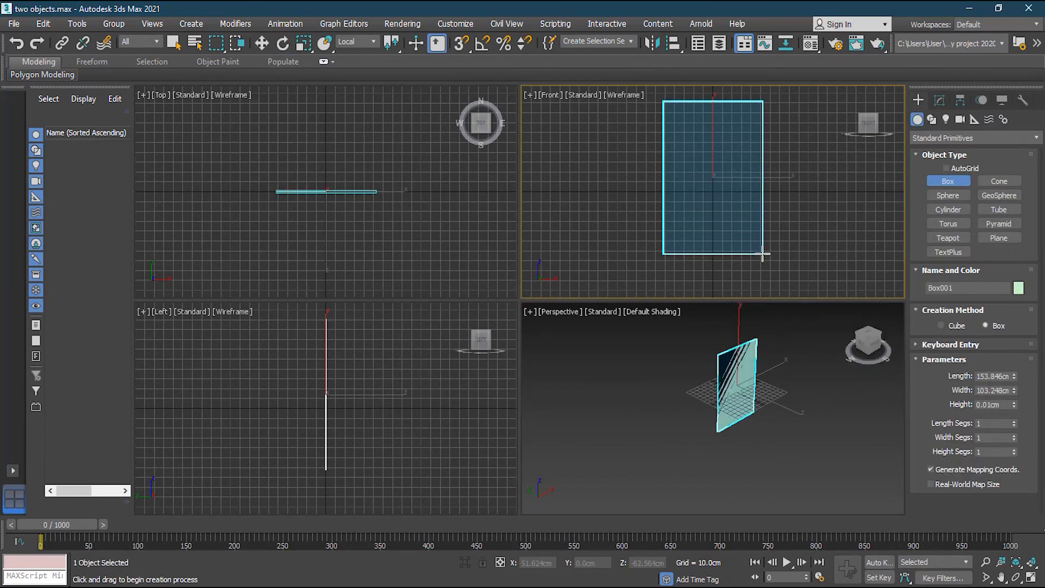
pyautogui.click(762, 236)
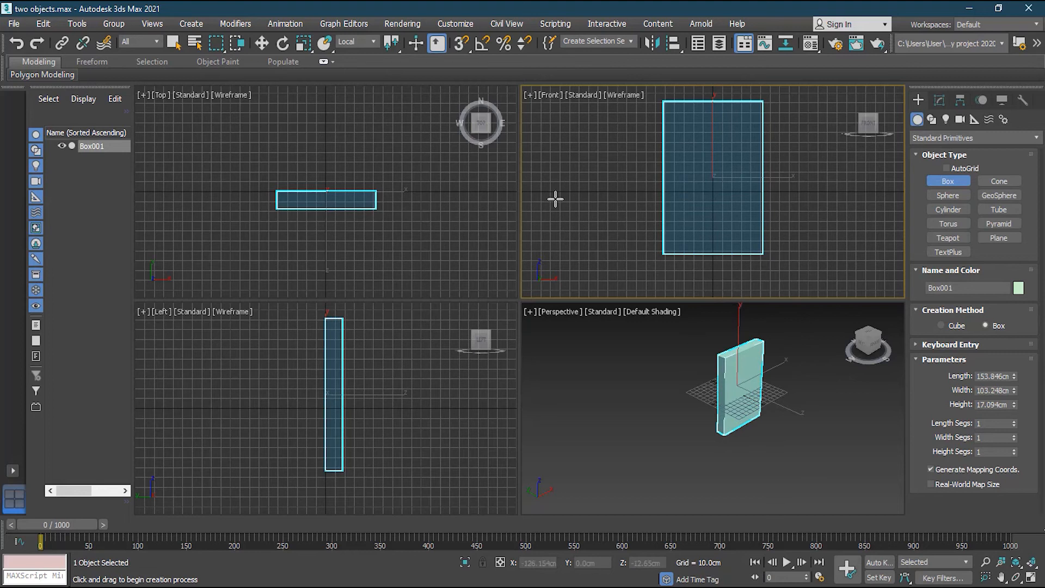
# Move Box001 into position at 0,0,0 and frame it in all views.
pyautogui.click(262, 43)
pyautogui.moveTo(716, 144); pyautogui.dragTo(711, 81)
pyautogui.moveTo(754, 113); pyautogui.dragTo(763, 113)
pyautogui.click(1033, 563)
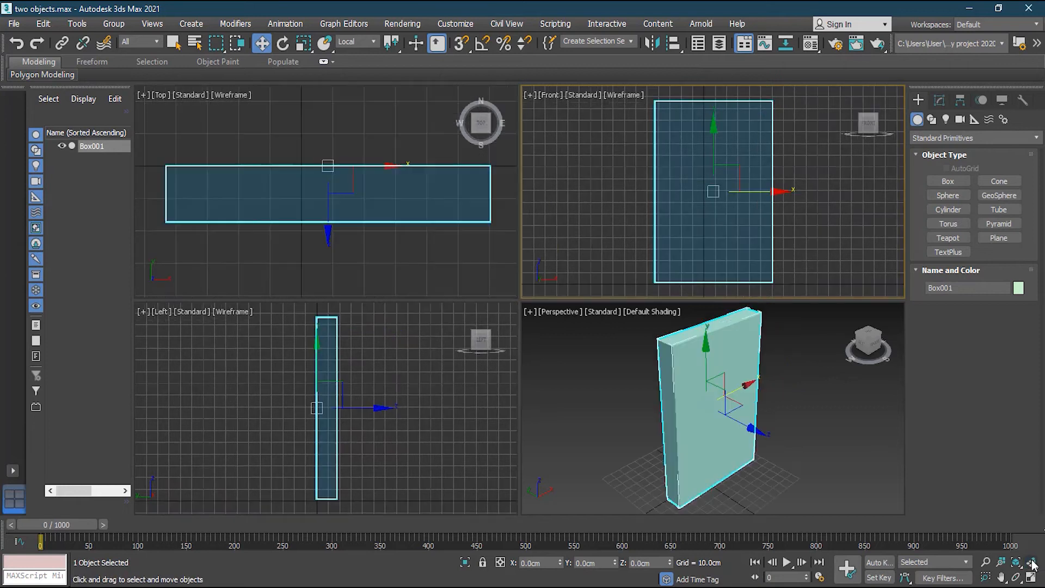
pyautogui.keyDown('alt'); pyautogui.moveTo(808, 488); pyautogui.dragTo(752, 431, button='middle'); pyautogui.keyUp('alt')
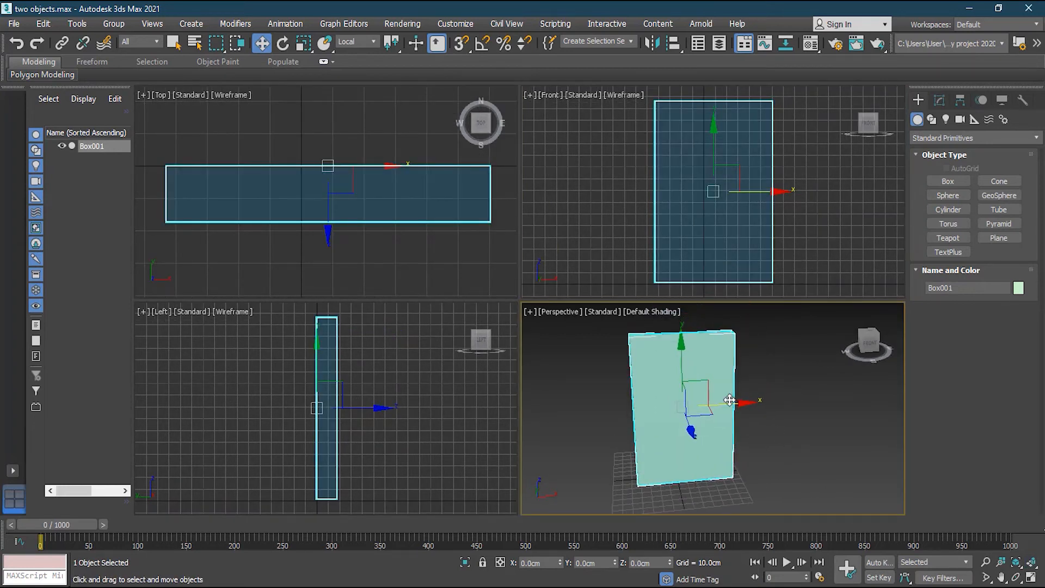
pyautogui.moveTo(771, 201); pyautogui.dragTo(762, 201)
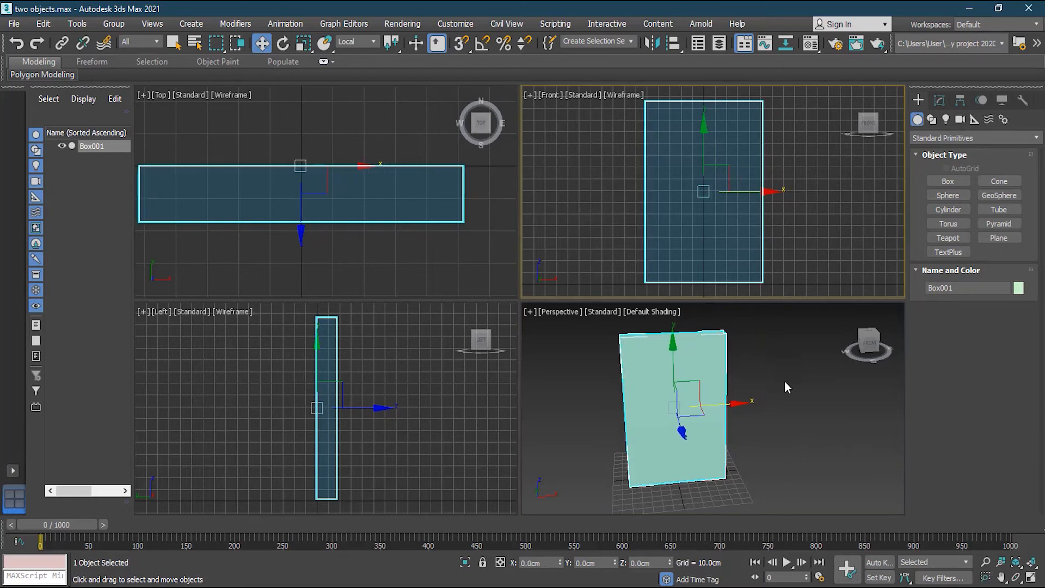
pyautogui.scroll(-5, 357, 393)
pyautogui.scroll(-5, 316, 198)
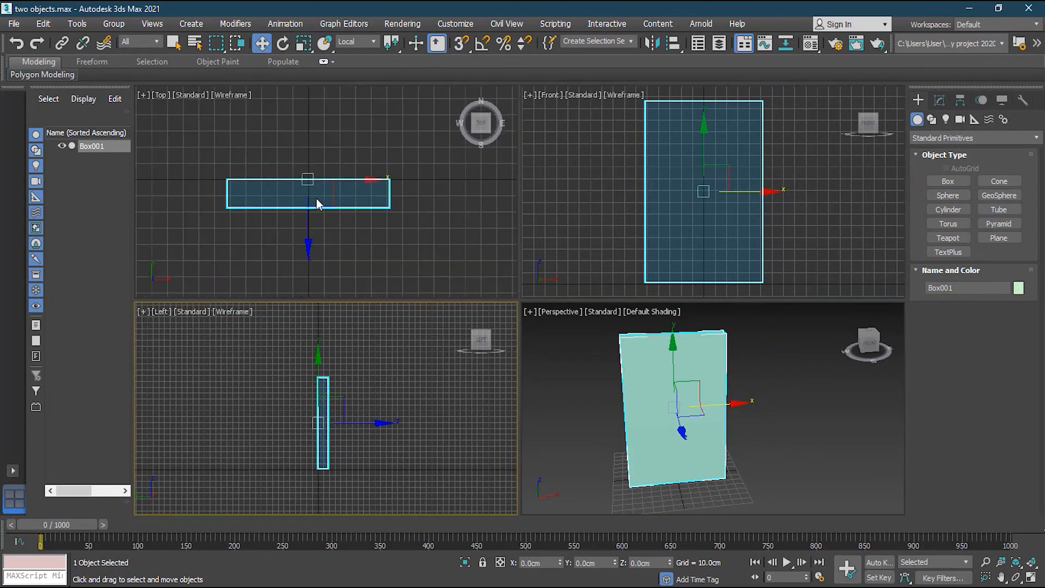
pyautogui.click(759, 430)
pyautogui.hotkey('ctrl', 'z')
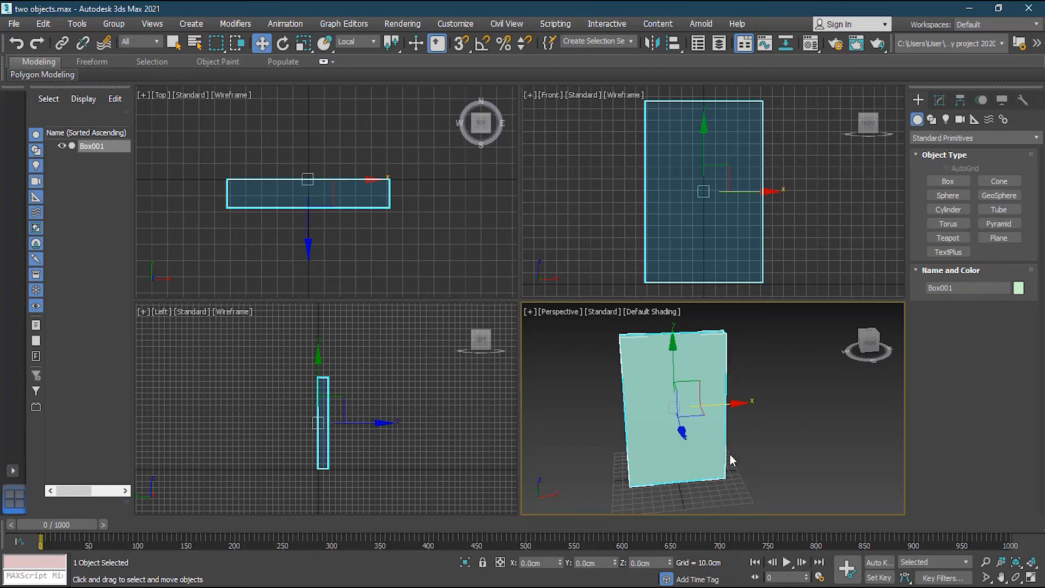
pyautogui.click(282, 43)
pyautogui.moveTo(705, 430); pyautogui.dragTo(764, 424)
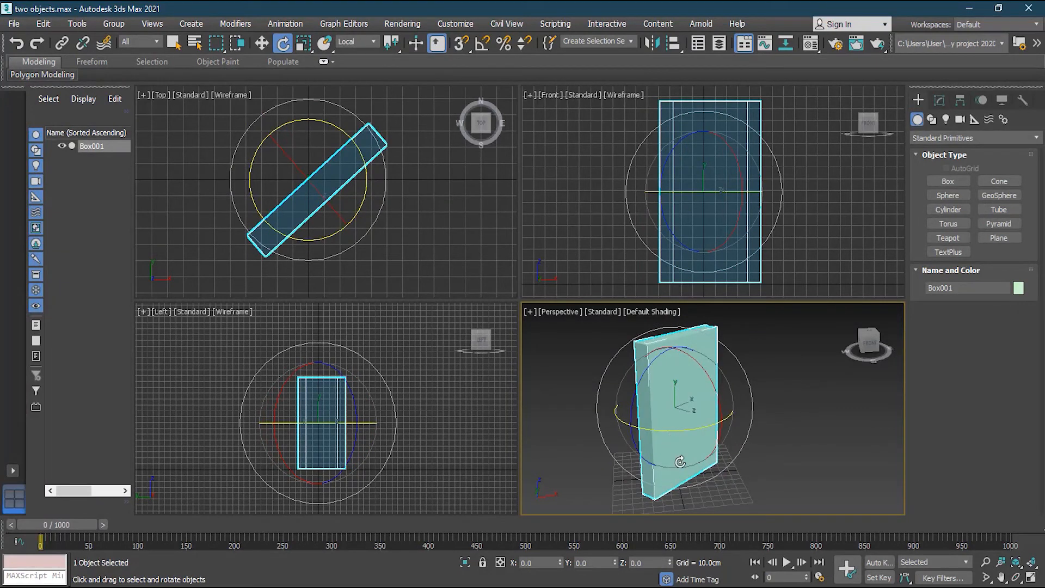
pyautogui.click(16, 43)
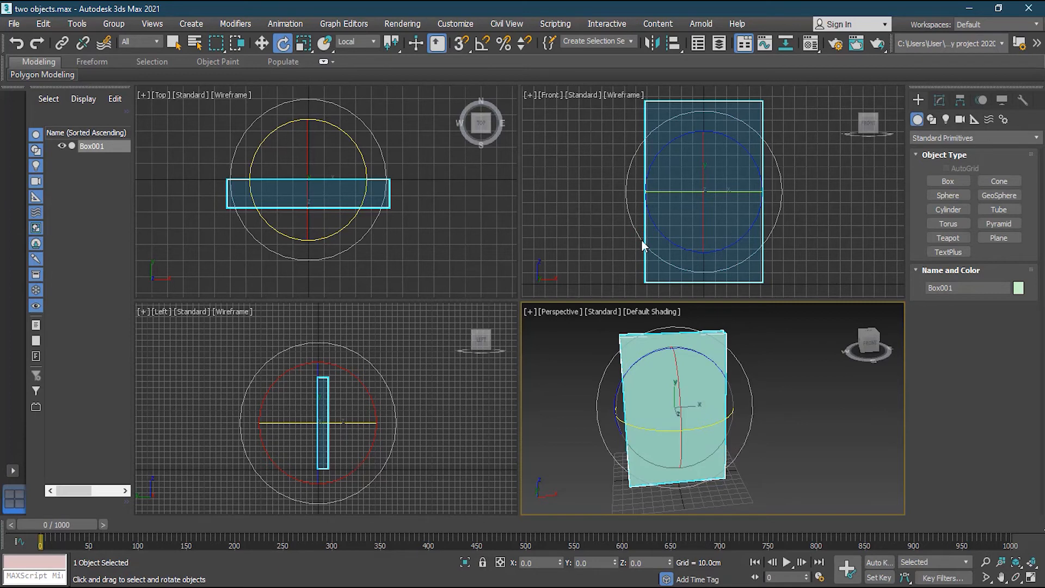
pyautogui.click(262, 43)
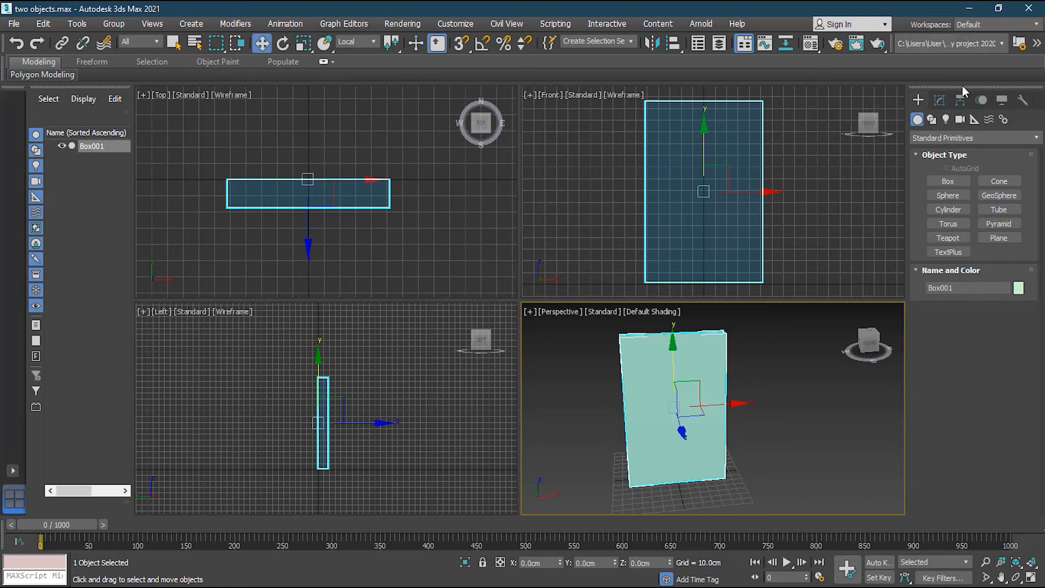
# Enable Affect Pivot Only for Box001 and drag its pivot left toward the box's edge.
pyautogui.click(960, 100)
pyautogui.click(972, 193)
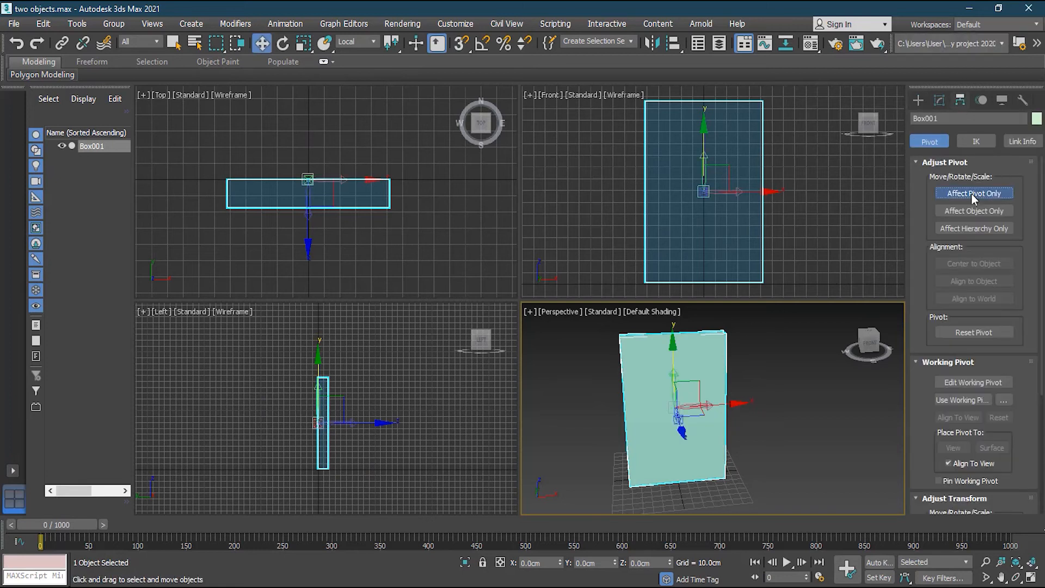
pyautogui.scroll(4, 631, 157)
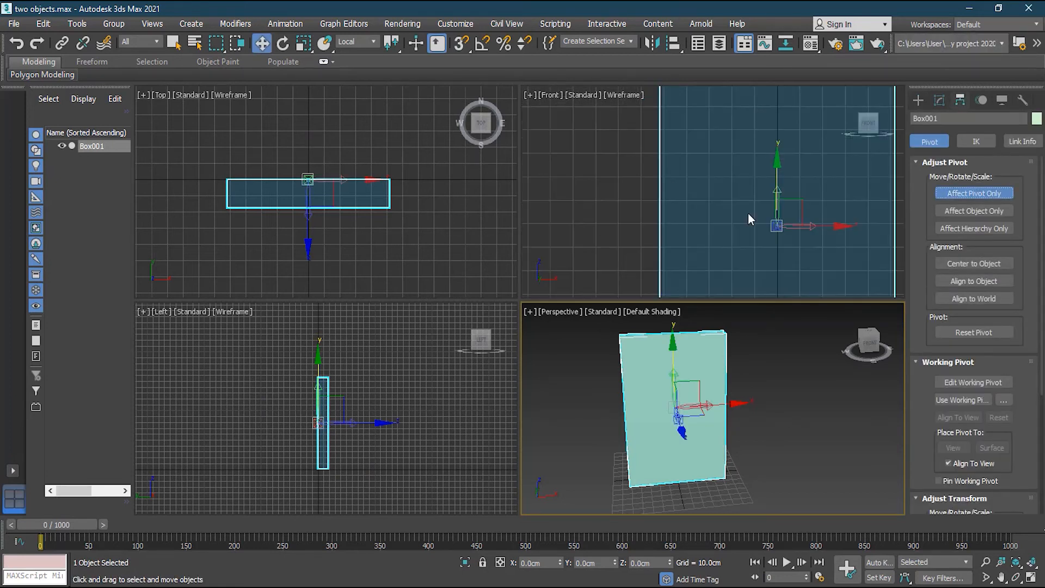
pyautogui.moveTo(822, 225); pyautogui.dragTo(707, 231)
pyautogui.scroll(3, 648, 229)
pyautogui.scroll(1, 648, 230)
pyautogui.moveTo(734, 218); pyautogui.dragTo(683, 206, button='middle')
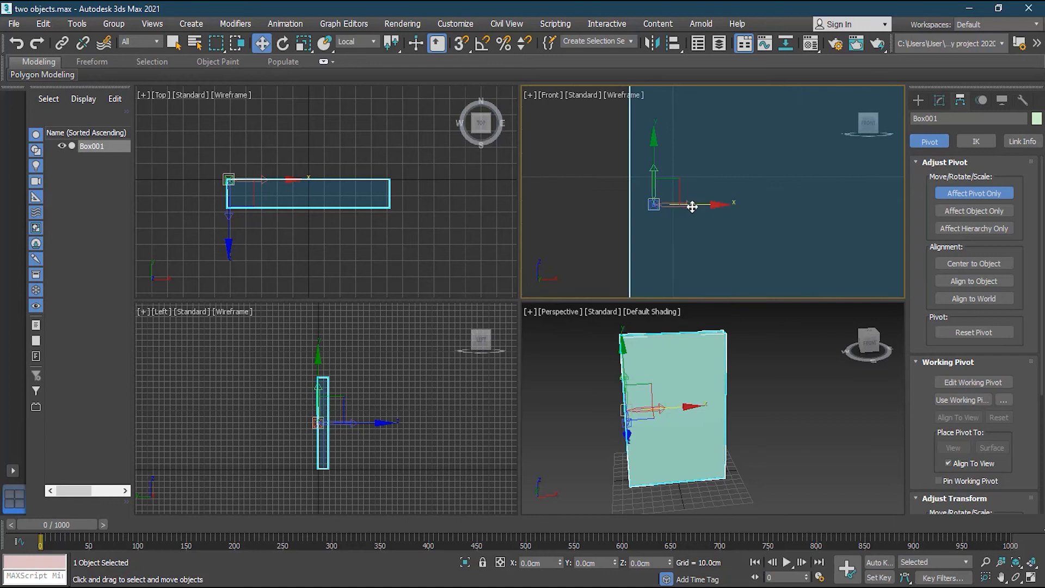
pyautogui.moveTo(681, 205); pyautogui.dragTo(744, 209)
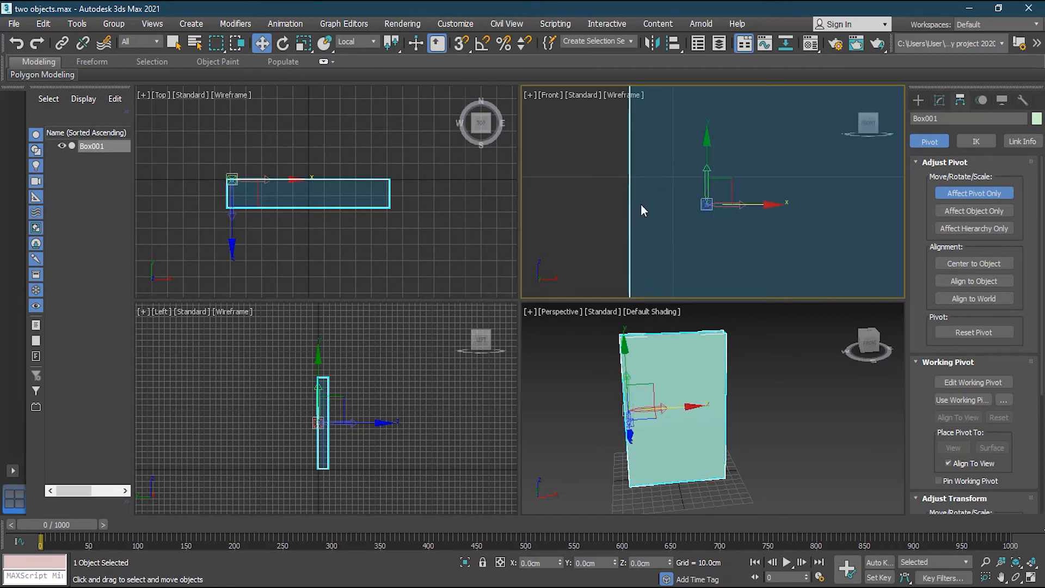
# Use snapping to place Box001's pivot on the box's left edge.
pyautogui.click(456, 48)
pyautogui.moveTo(751, 205); pyautogui.dragTo(660, 202)
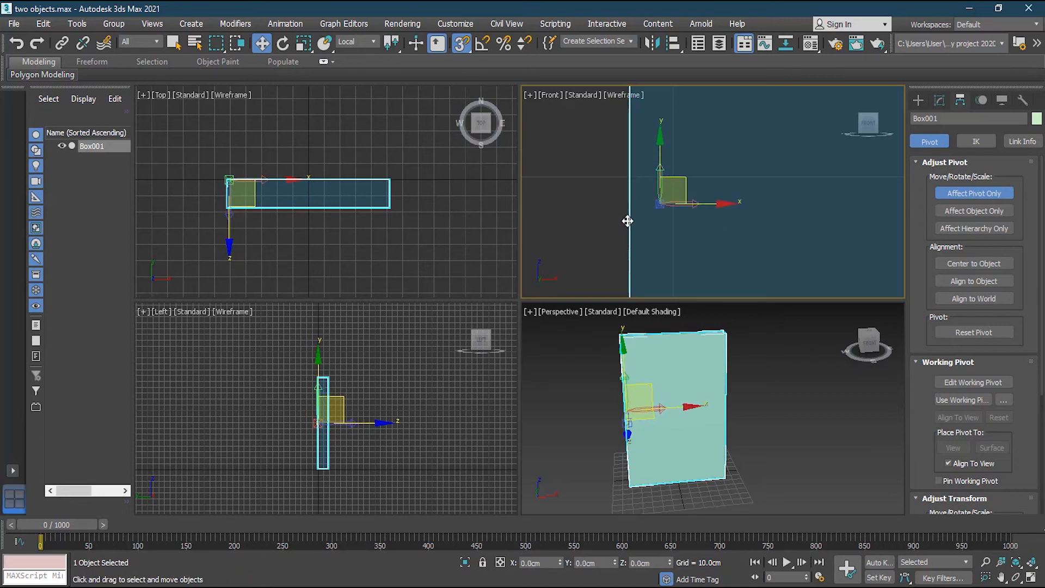
pyautogui.click(462, 43)
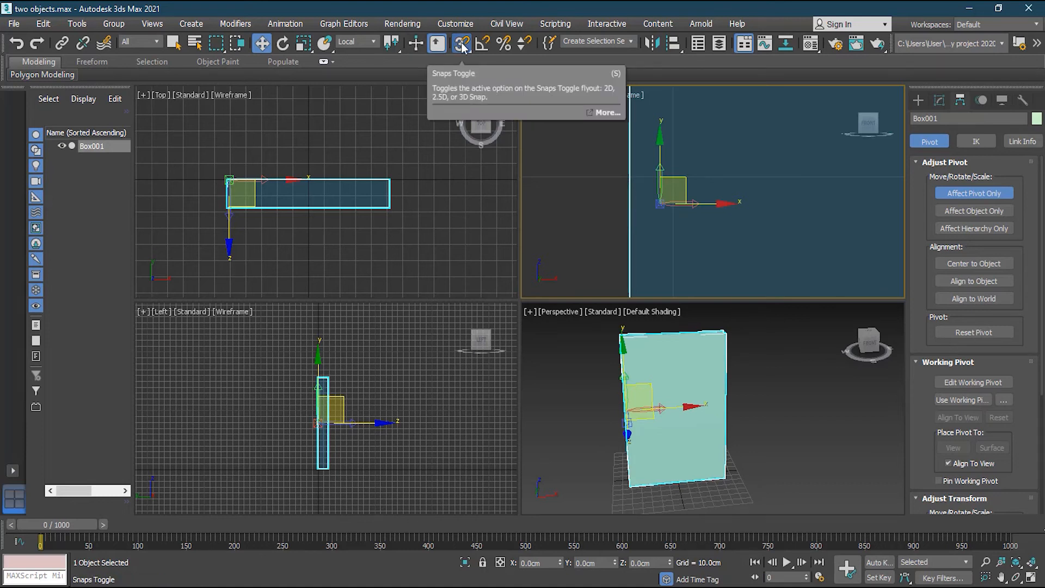
# Turn on snapping with Edge/Segment snapping enabled in the snap settings.
pyautogui.rightClick(460, 45)
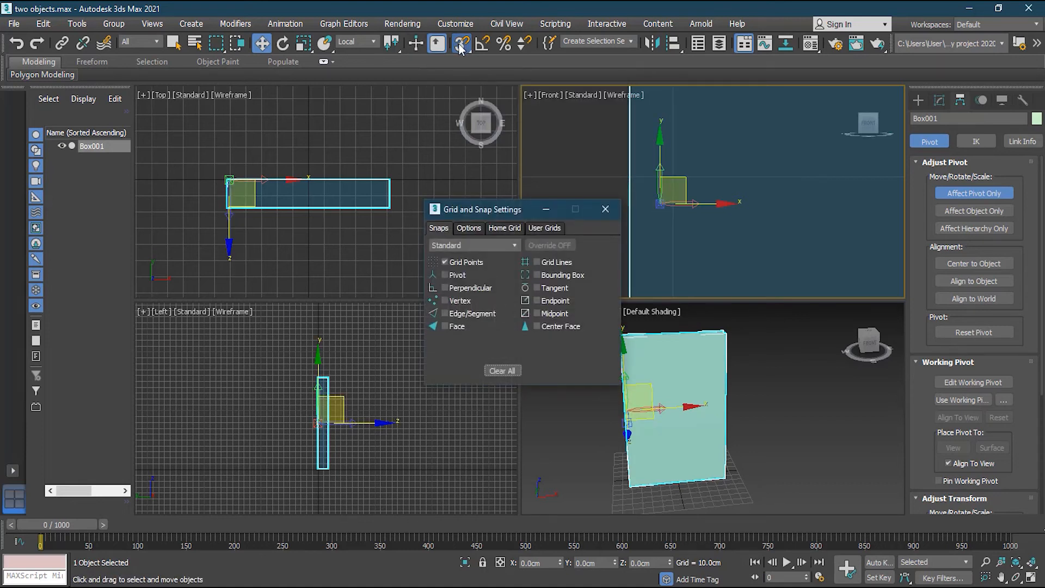
pyautogui.click(460, 44)
pyautogui.click(444, 313)
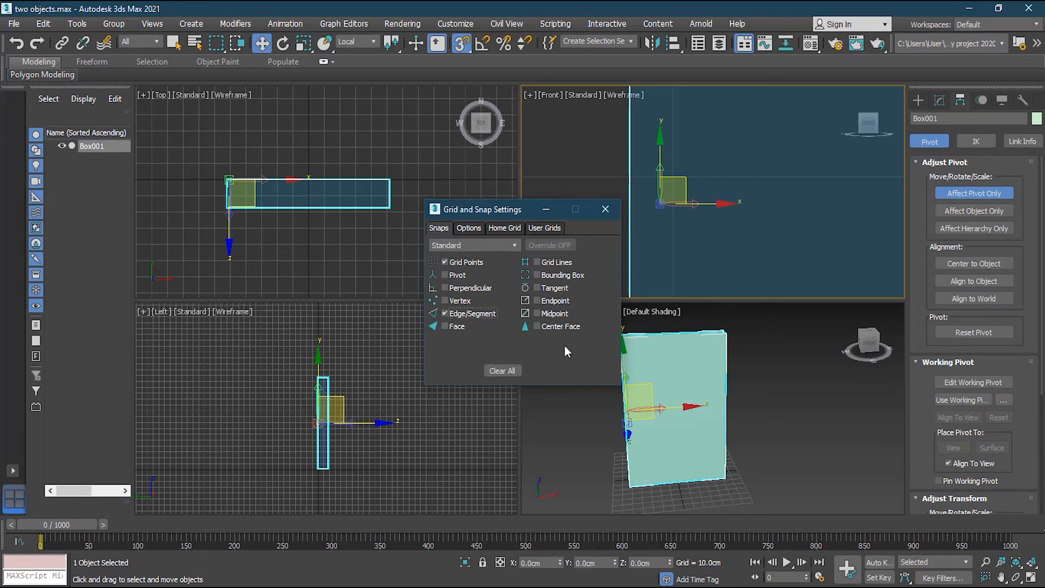
pyautogui.click(606, 211)
# Snap Box001's pivot onto the box's left edge, then turn off snaps and Affect Pivot Only.
pyautogui.moveTo(670, 204); pyautogui.dragTo(623, 203)
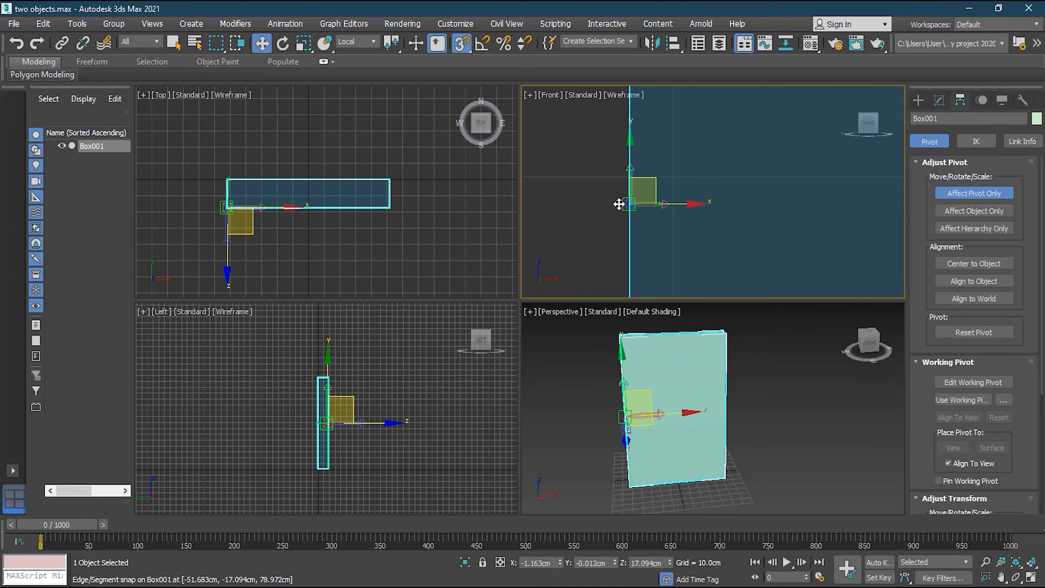
pyautogui.click(462, 43)
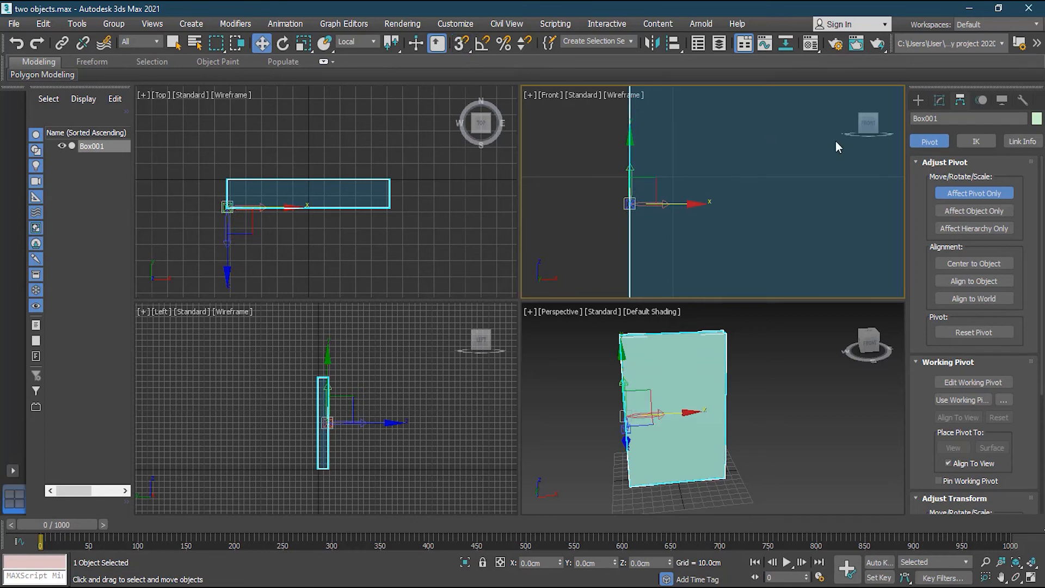
pyautogui.click(986, 195)
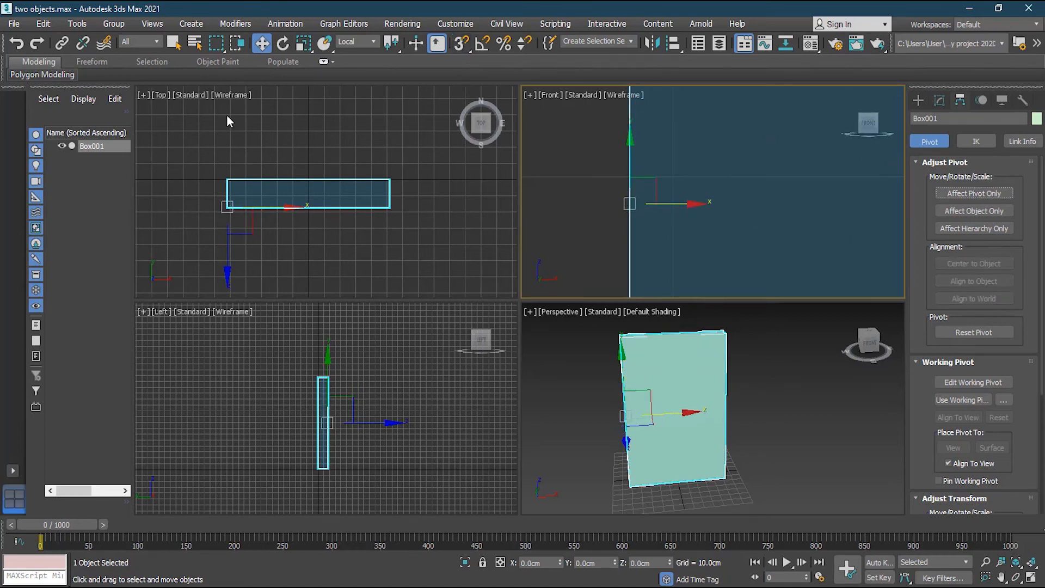
# Rotate Box001 about its edge pivot so the slab sits diagonally, then return to Select and Move.
pyautogui.click(283, 44)
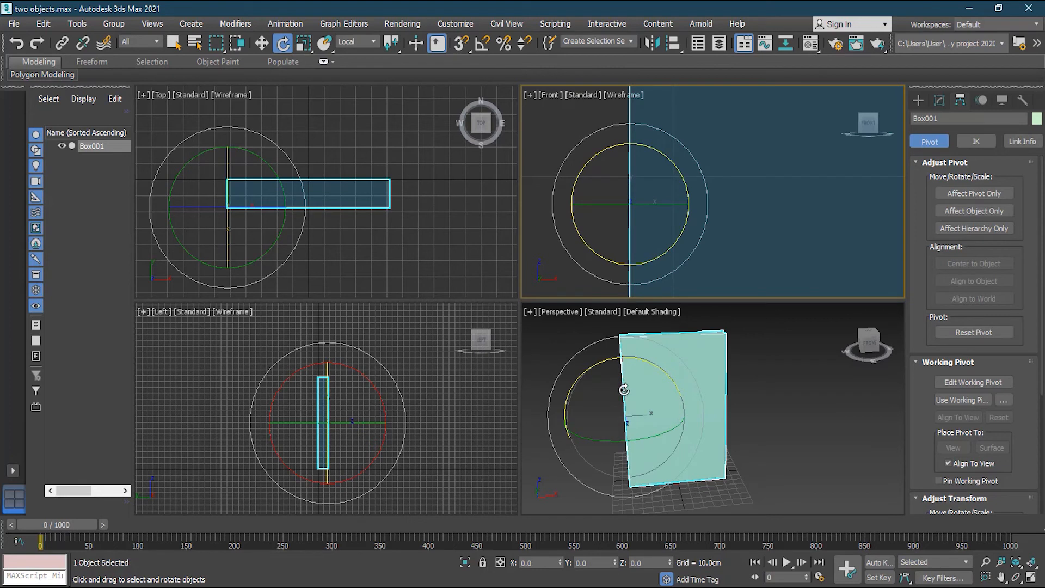
pyautogui.moveTo(659, 433); pyautogui.dragTo(767, 437)
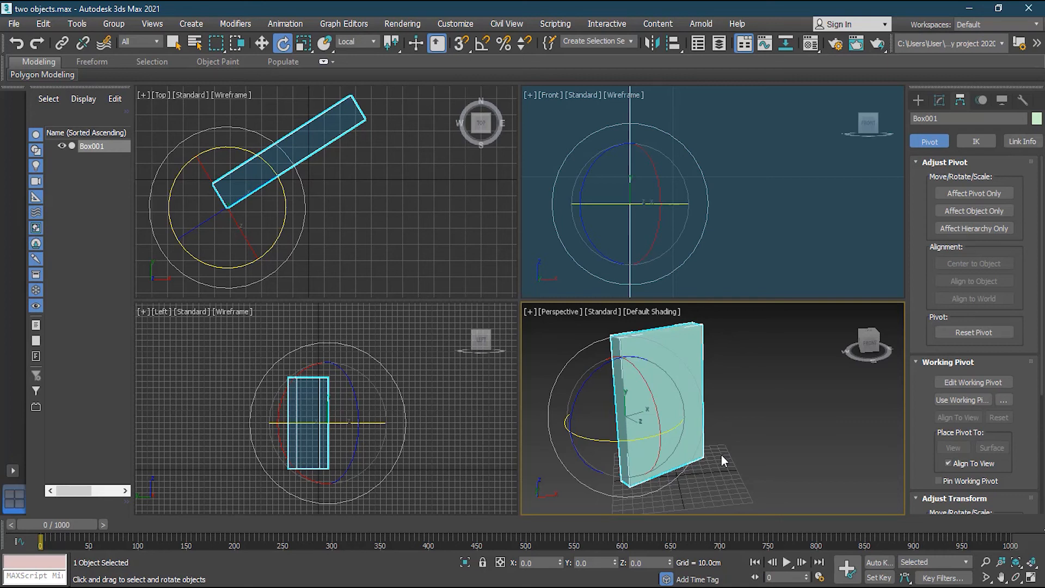
pyautogui.click(261, 44)
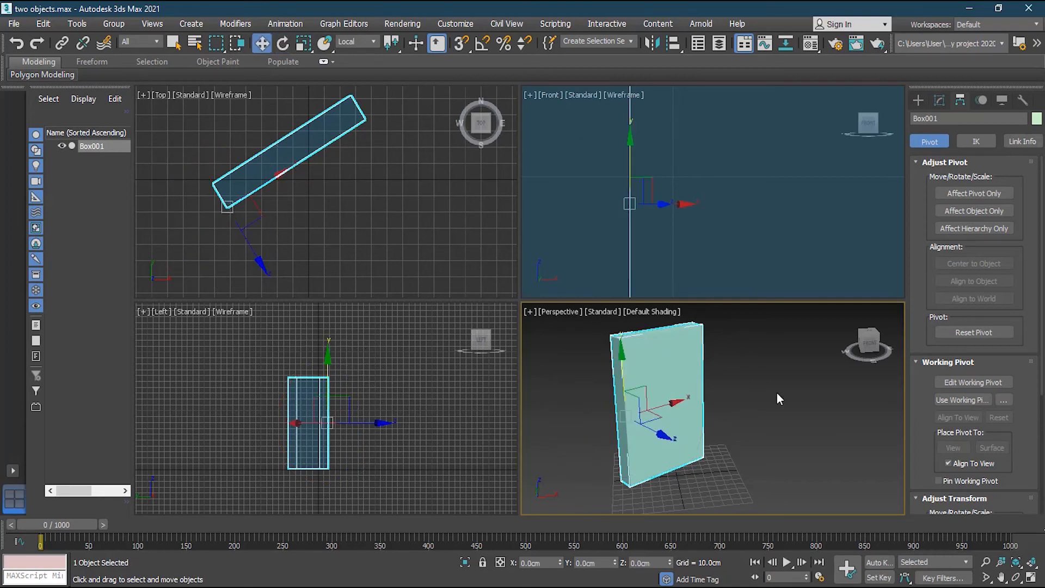
# Create a Cylinder beside the box in the Top view from Standard Primitives.
pyautogui.click(776, 393)
pyautogui.scroll(-5, 731, 383)
pyautogui.scroll(5, 726, 385)
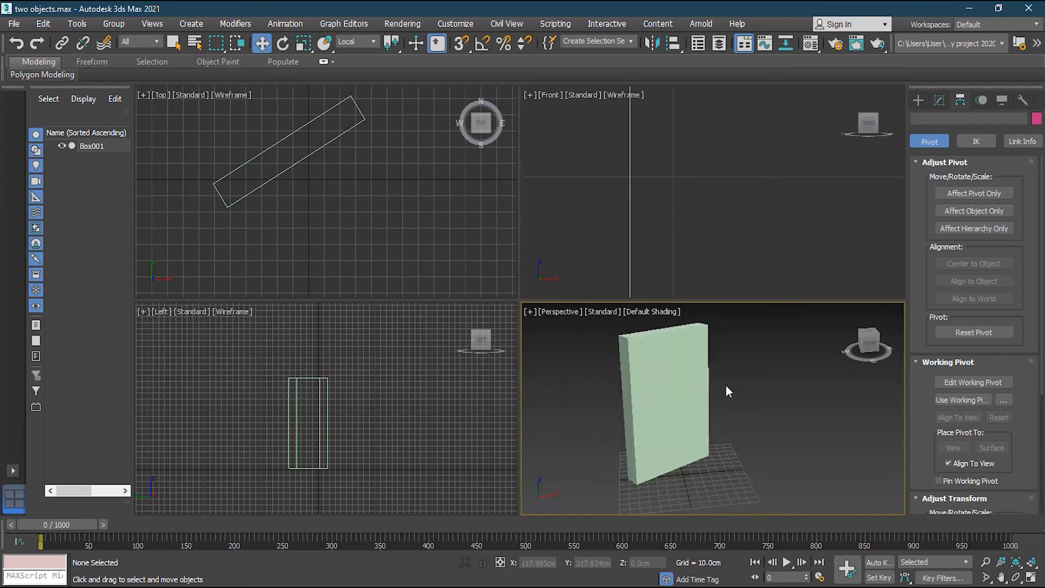
pyautogui.scroll(-8, 608, 189)
pyautogui.scroll(-4, 381, 207)
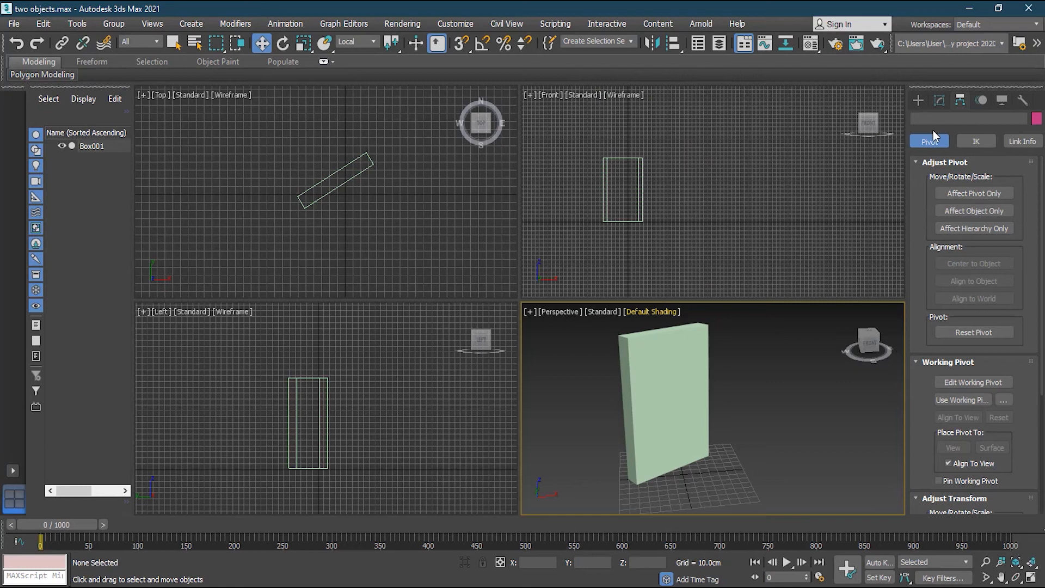
pyautogui.click(919, 99)
pyautogui.click(948, 209)
pyautogui.moveTo(370, 219)
pyautogui.mouseDown()
pyautogui.moveTo(392, 238)
pyautogui.moveTo(385, 227)
pyautogui.mouseUp()
pyautogui.click(385, 226)
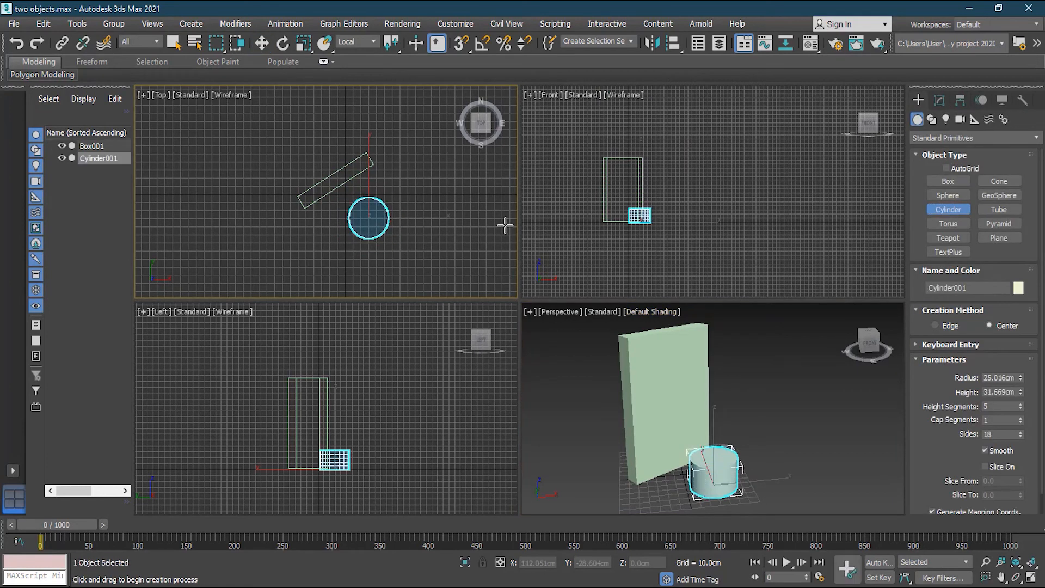
# Create a Teapot next to the cylinder.
pyautogui.click(947, 238)
pyautogui.moveTo(427, 229); pyautogui.dragTo(442, 230)
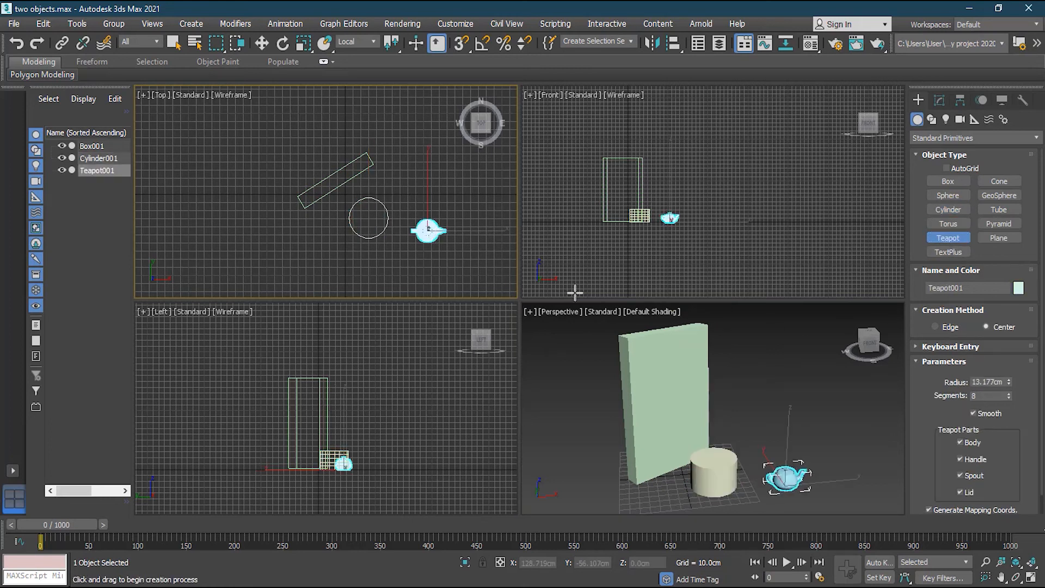
pyautogui.click(820, 402)
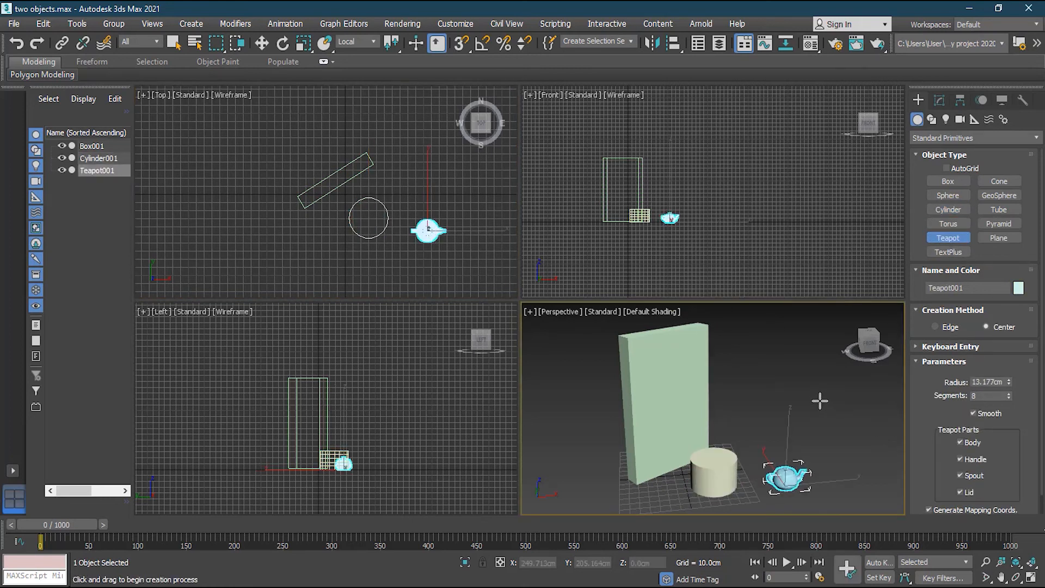
pyautogui.hotkey('ctrl', 'w')
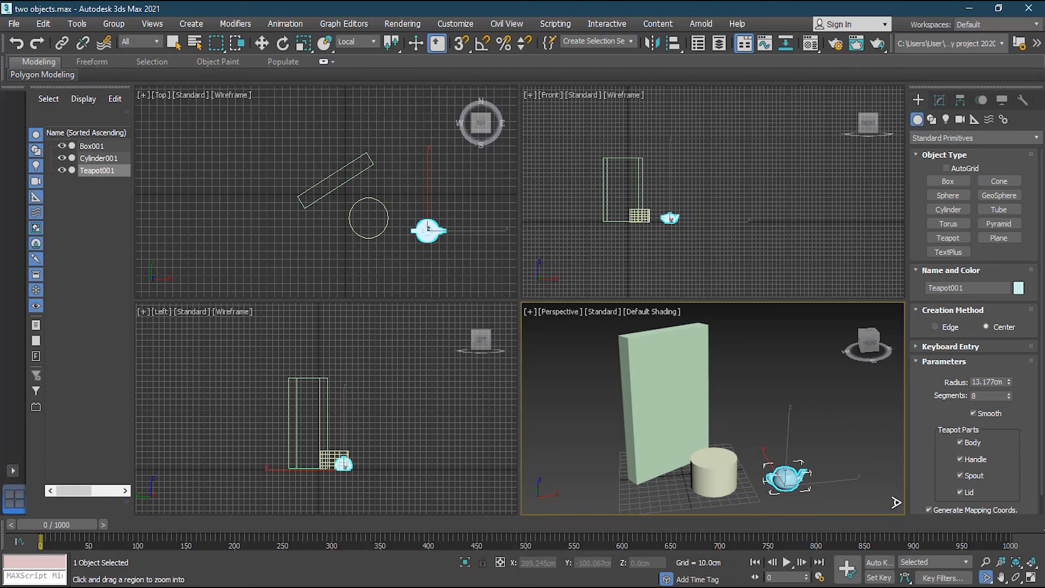
# In a maximized, orbited Perspective view, move Cylinder001 up onto the top of Box001.
pyautogui.click(1032, 579)
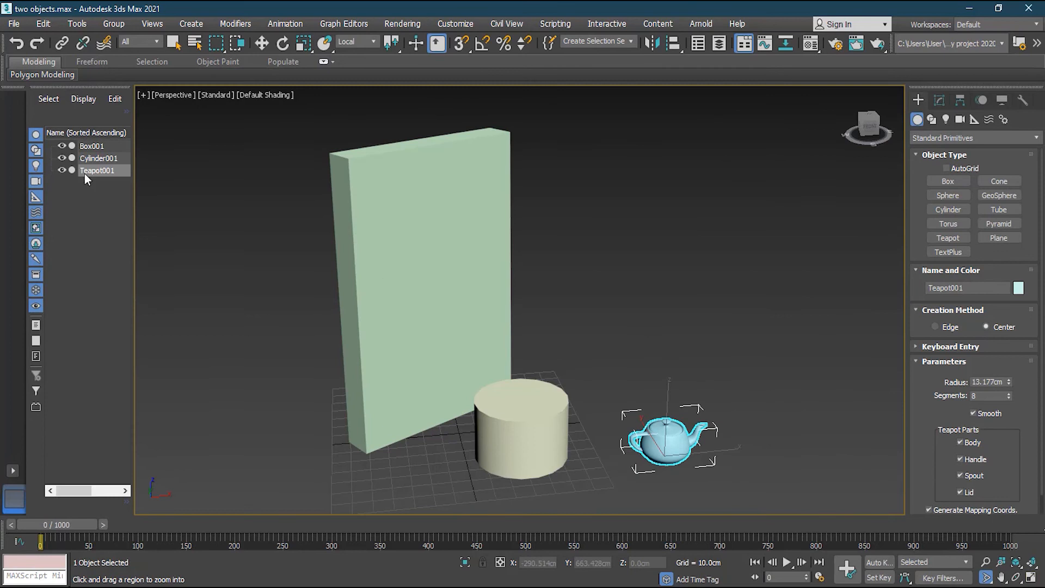
pyautogui.click(262, 43)
pyautogui.click(713, 263)
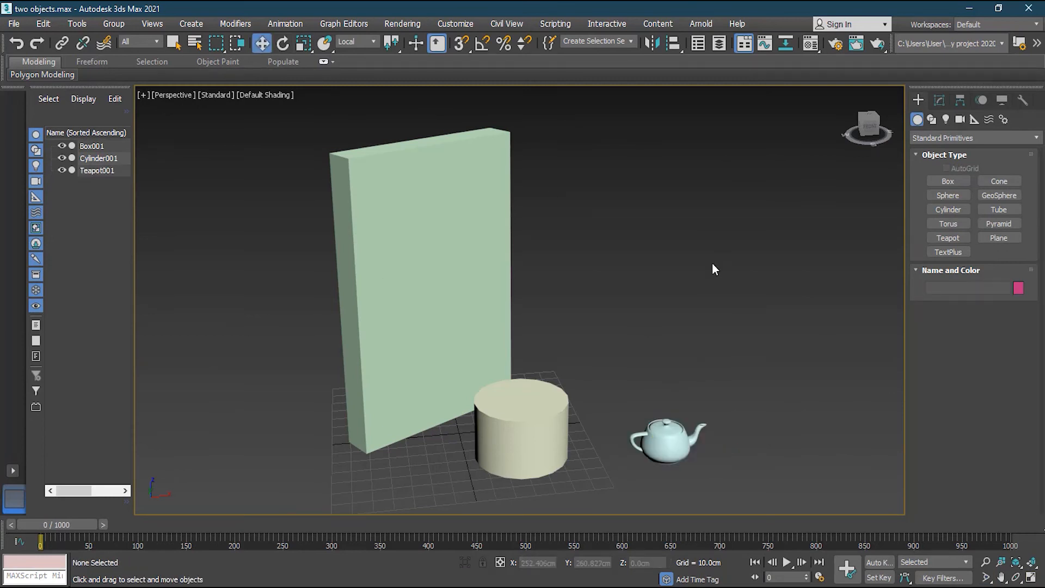
pyautogui.keyDown('alt'); pyautogui.moveTo(713, 335); pyautogui.dragTo(690, 303, button='middle'); pyautogui.keyUp('alt')
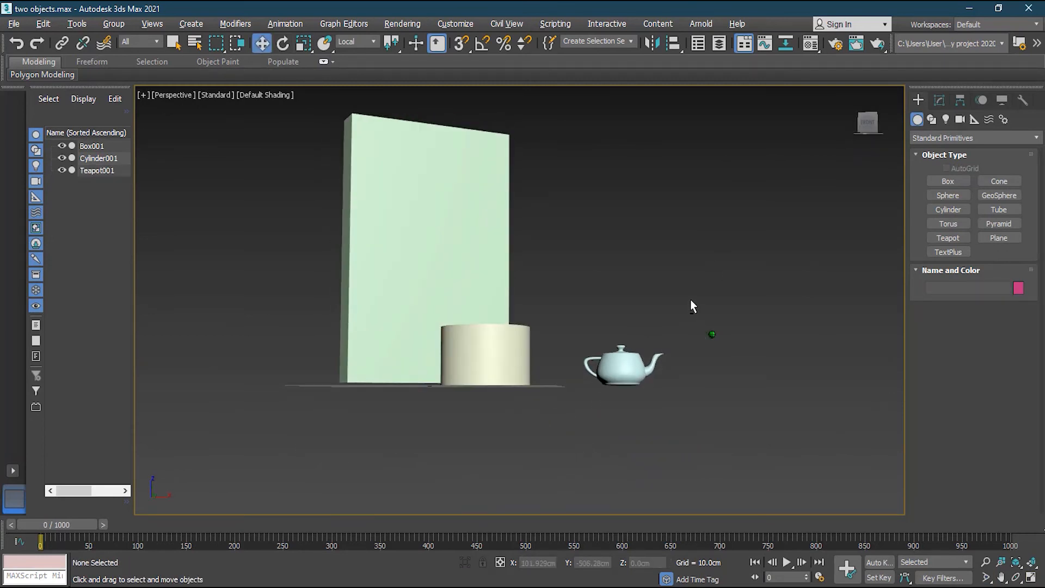
pyautogui.keyDown('alt'); pyautogui.moveTo(705, 265); pyautogui.dragTo(714, 329, button='middle'); pyautogui.keyUp('alt')
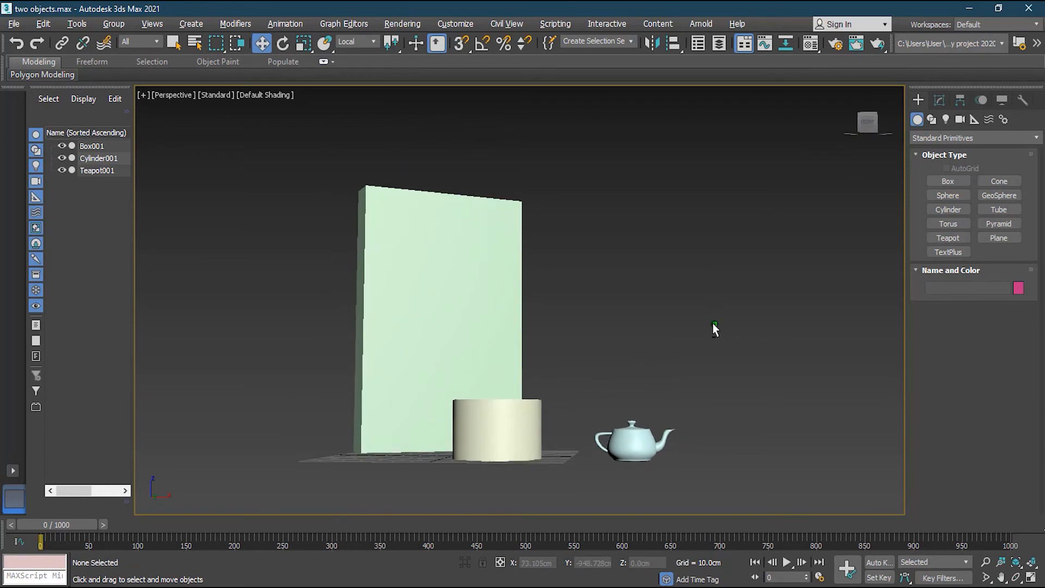
pyautogui.click(656, 442)
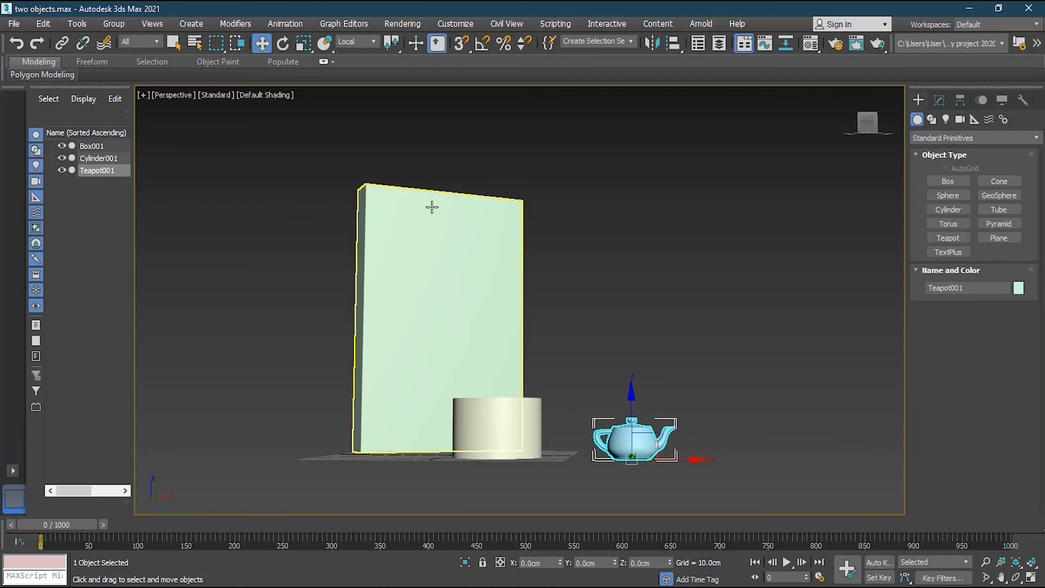
pyautogui.click(500, 421)
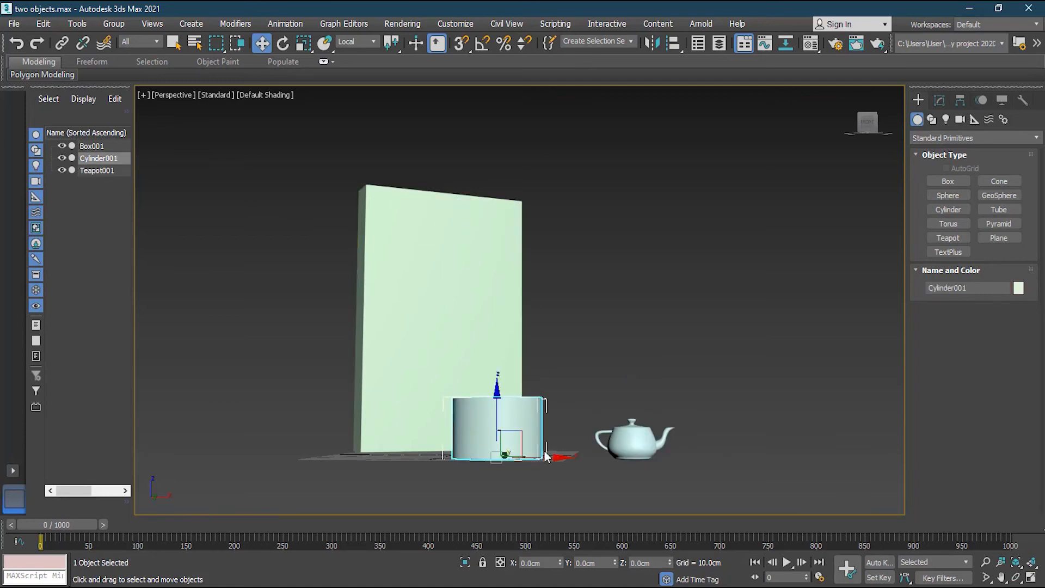
pyautogui.moveTo(497, 460); pyautogui.dragTo(555, 236)
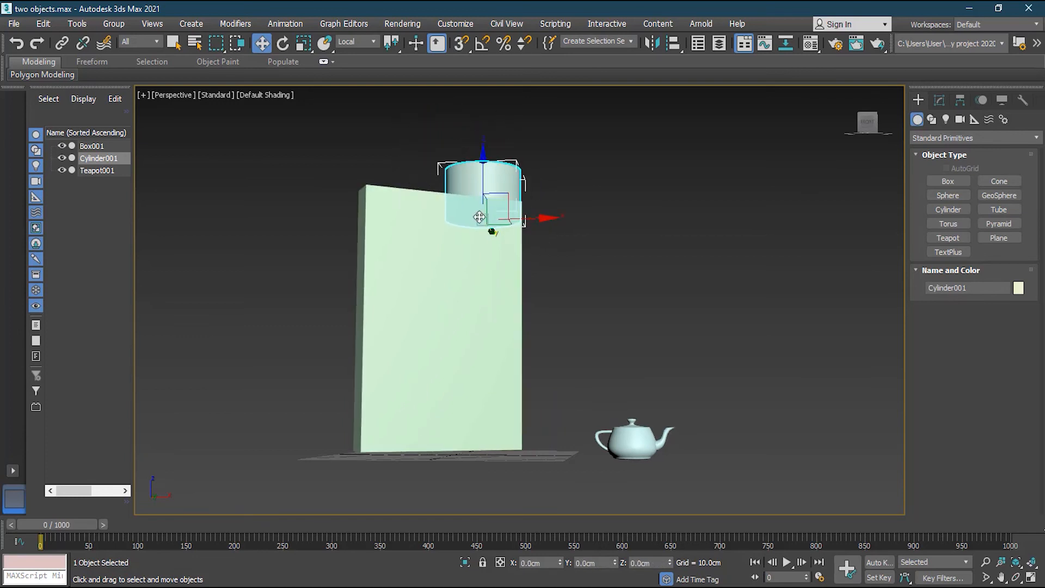
pyautogui.moveTo(482, 220); pyautogui.dragTo(490, 168)
pyautogui.moveTo(526, 202); pyautogui.dragTo(484, 203)
pyautogui.click(586, 245)
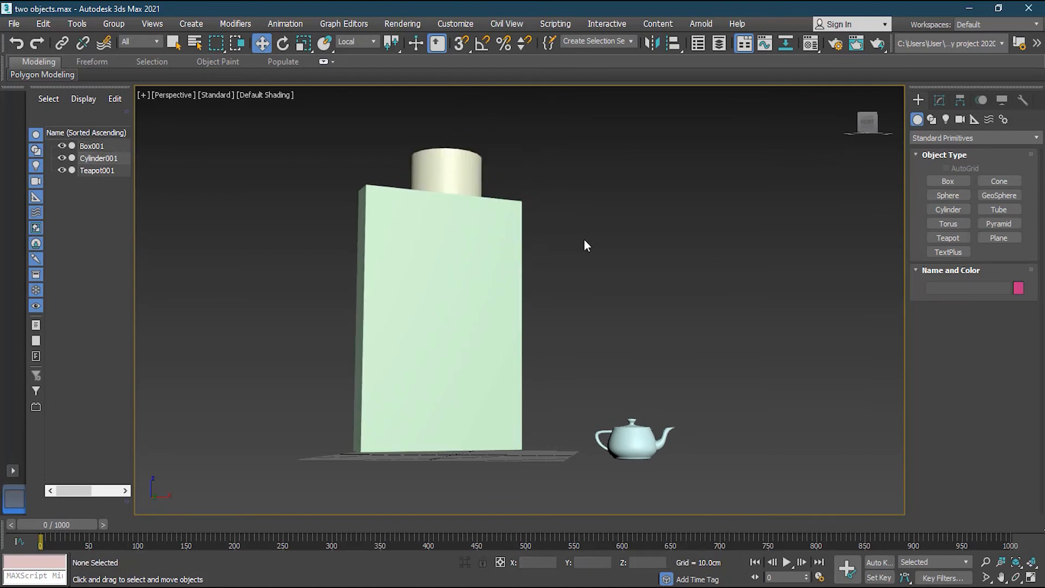
# Move Teapot001 onto the top of Cylinder001, centred, then orbit and pan to view the stack.
pyautogui.click(663, 457)
pyautogui.moveTo(630, 460); pyautogui.dragTo(459, 163)
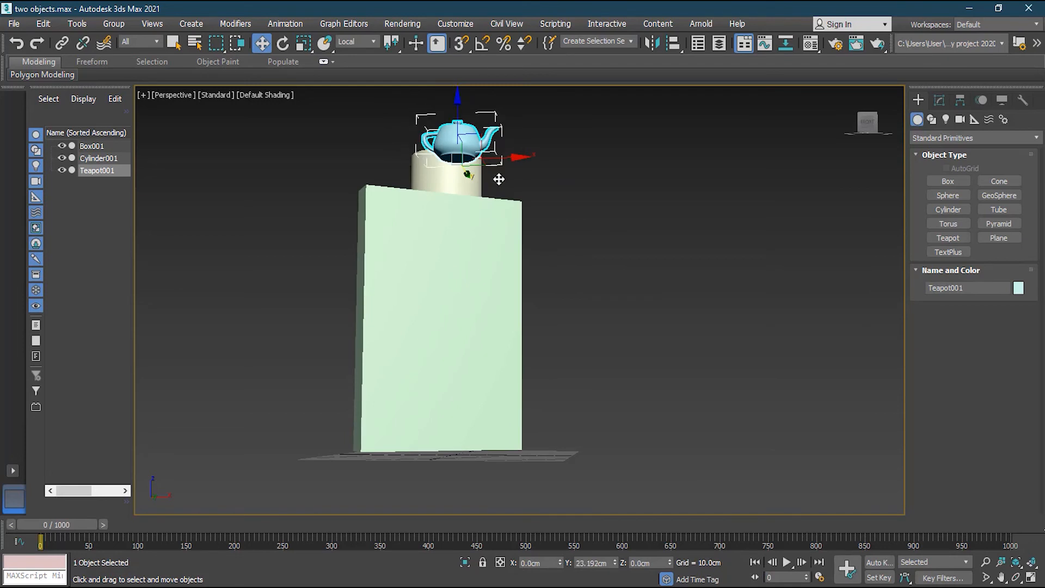
pyautogui.moveTo(522, 174); pyautogui.dragTo(496, 187)
pyautogui.moveTo(457, 154); pyautogui.dragTo(460, 105)
pyautogui.moveTo(469, 164); pyautogui.dragTo(492, 158)
pyautogui.moveTo(456, 123); pyautogui.dragTo(455, 117)
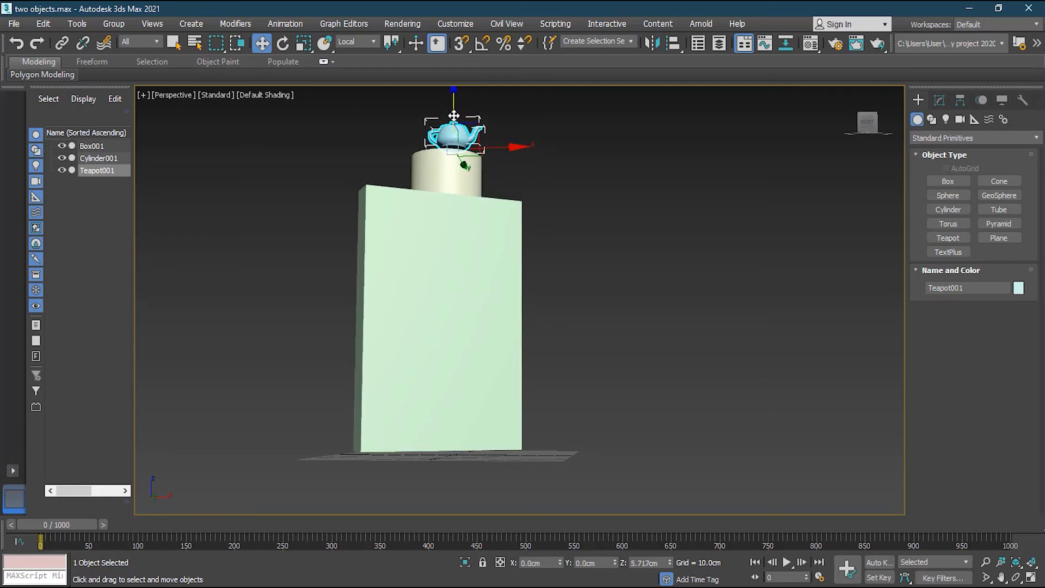
pyautogui.click(597, 209)
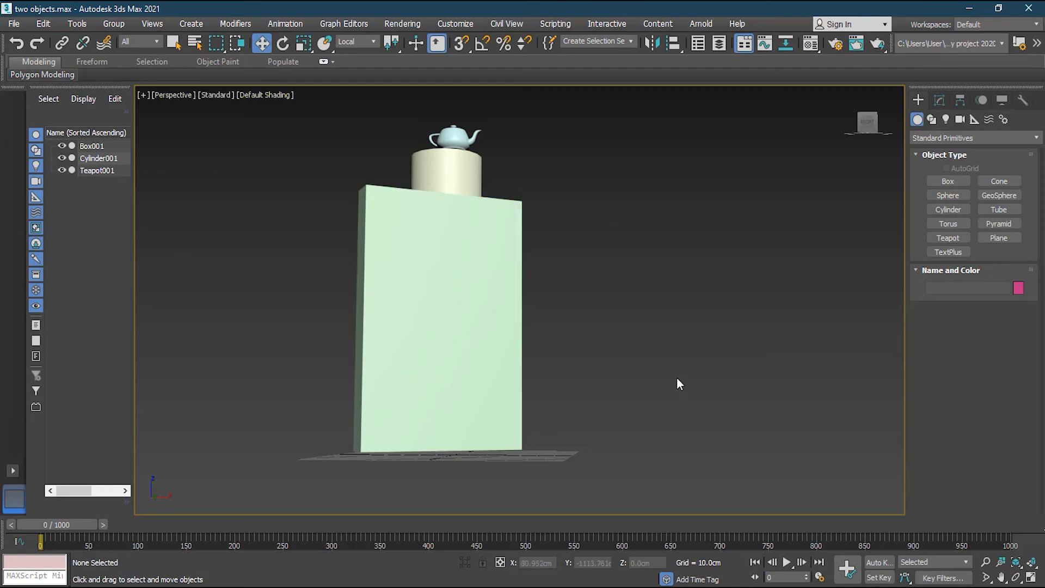
pyautogui.keyDown('alt'); pyautogui.moveTo(608, 350); pyautogui.dragTo(561, 353, button='middle'); pyautogui.keyUp('alt')
pyautogui.moveTo(631, 333); pyautogui.dragTo(652, 377, button='middle')
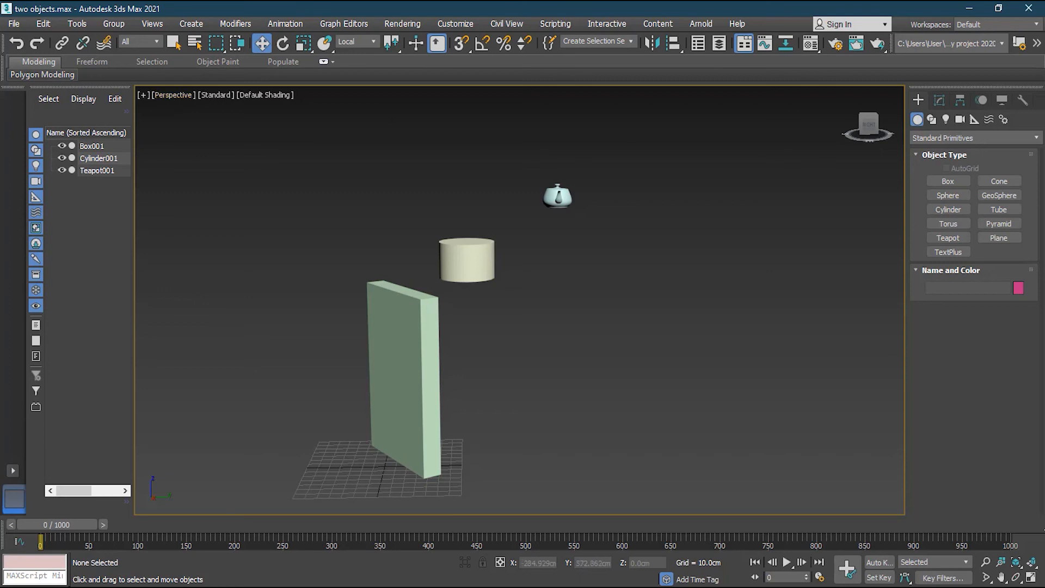
# Restore the four-viewport layout and pan and zoom the Front view onto the box and cylinder.
pyautogui.click(1030, 577)
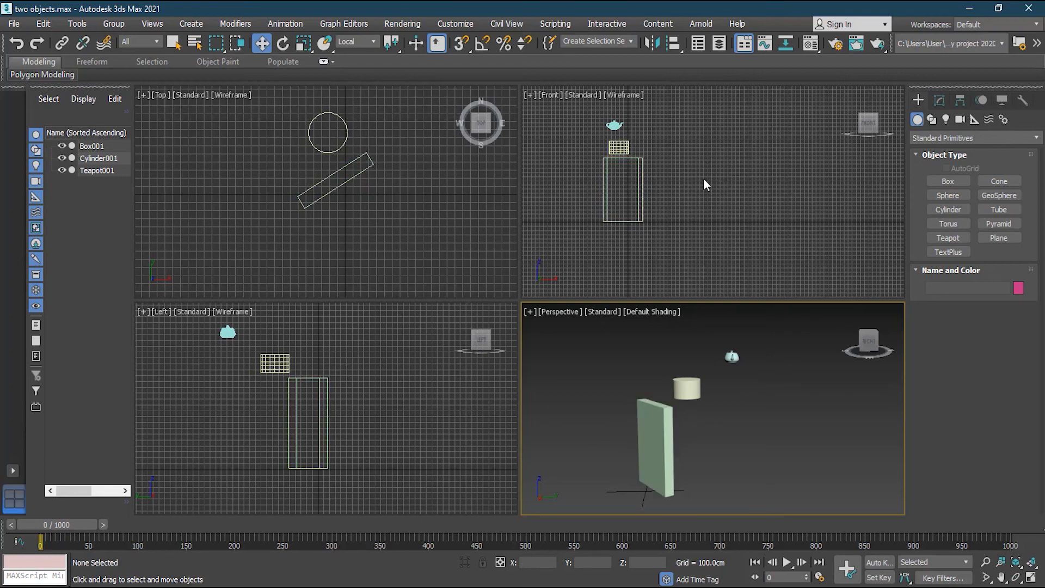
pyautogui.moveTo(704, 185); pyautogui.dragTo(786, 206, button='middle')
pyautogui.scroll(5, 729, 187)
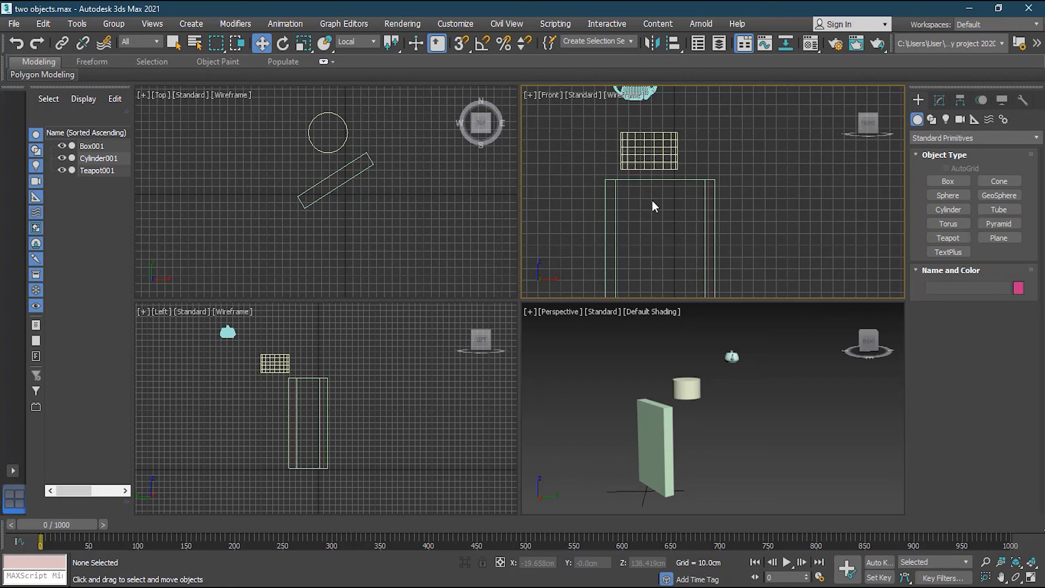
# Select Cylinder001 and try moving it down and back up along Z.
pyautogui.click(647, 147)
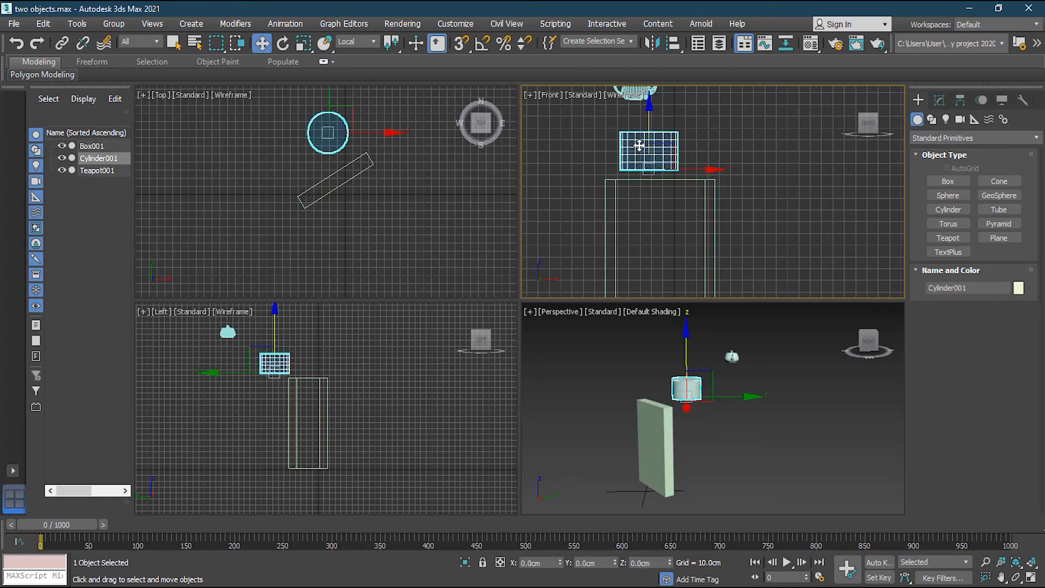
pyautogui.scroll(3, 626, 137)
pyautogui.moveTo(675, 146)
pyautogui.mouseDown()
pyautogui.moveTo(678, 166)
pyautogui.moveTo(678, 148)
pyautogui.mouseUp()
pyautogui.scroll(3, 642, 180)
pyautogui.moveTo(704, 195); pyautogui.dragTo(704, 233)
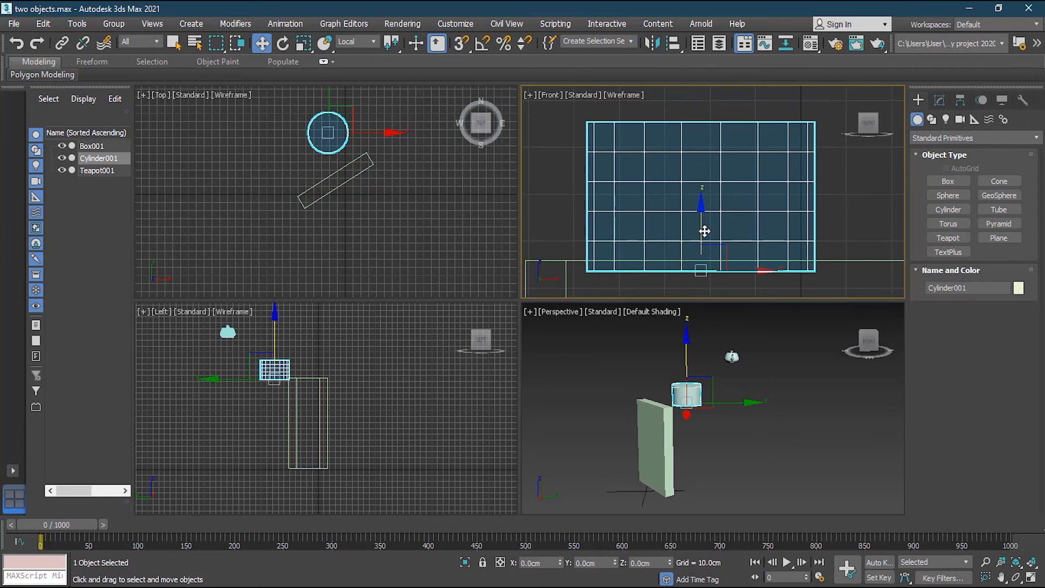
pyautogui.moveTo(701, 234); pyautogui.dragTo(706, 191)
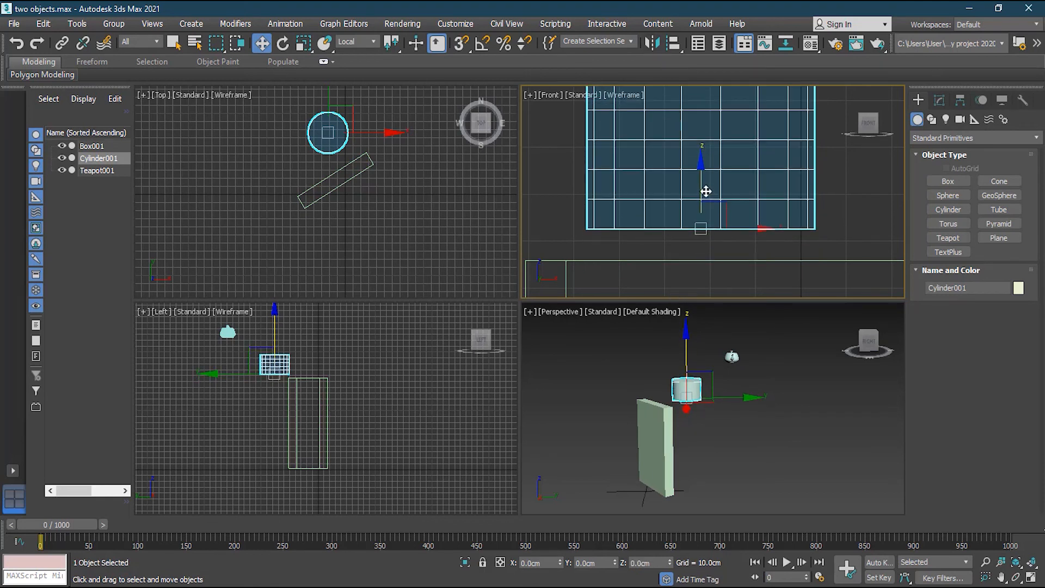
# Enable 3D Snaps with Edge/Segment checked and drag the cylinder down onto the slab's top edge.
pyautogui.click(460, 45)
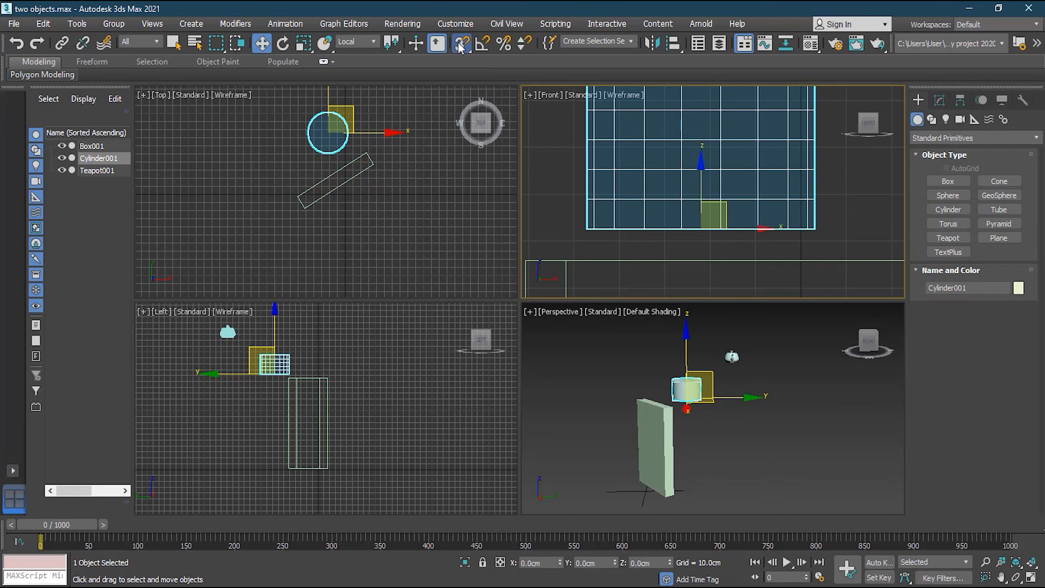
pyautogui.rightClick(460, 46)
pyautogui.click(452, 314)
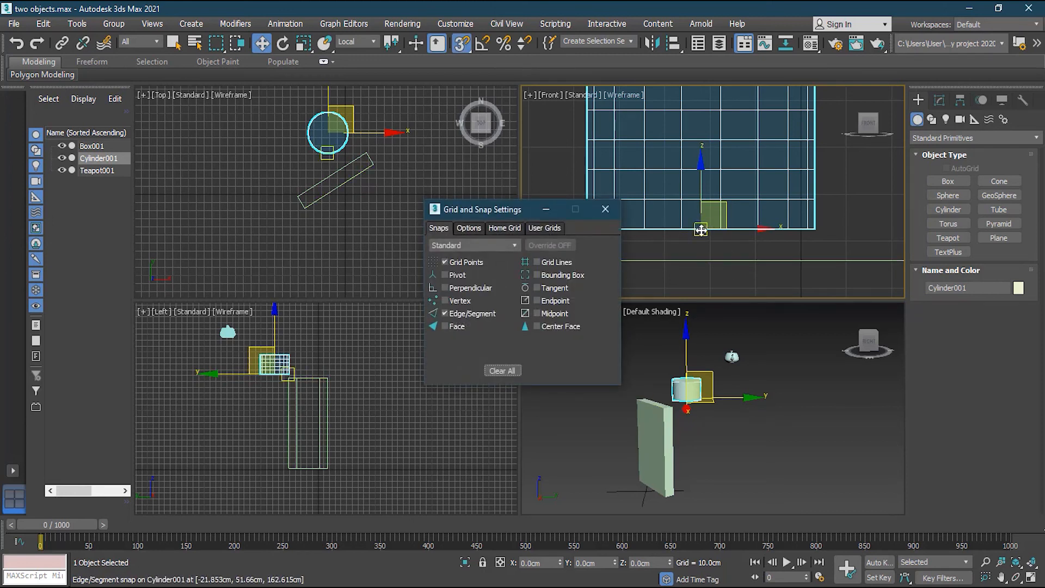
pyautogui.click(605, 210)
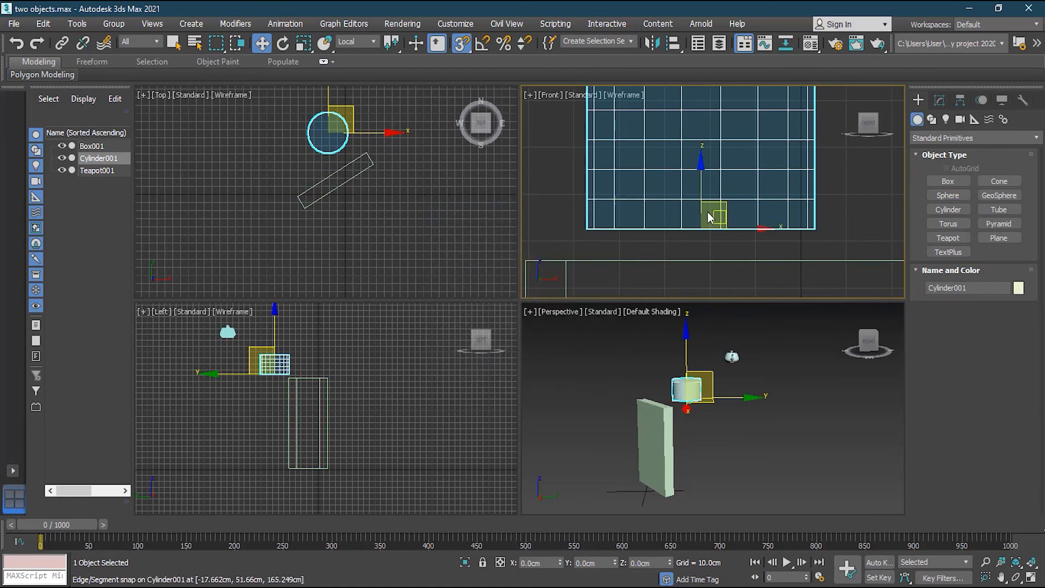
pyautogui.moveTo(701, 203); pyautogui.dragTo(712, 260)
# Leave the cylinder resting on the slab, turn Snaps off and deselect it.
pyautogui.scroll(5, 303, 365)
pyautogui.scroll(2, 303, 365)
pyautogui.click(461, 43)
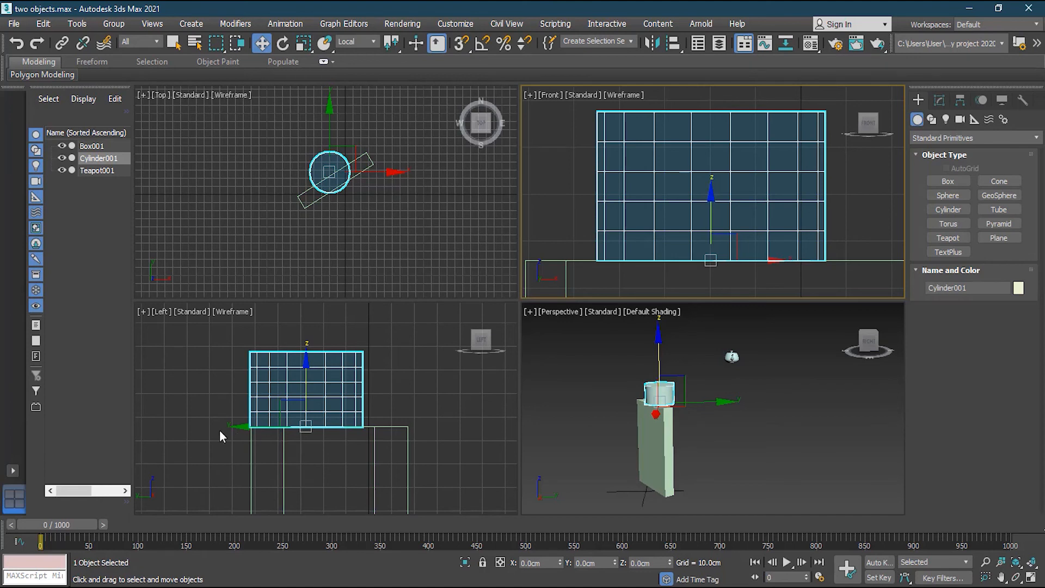
pyautogui.scroll(2, 194, 413)
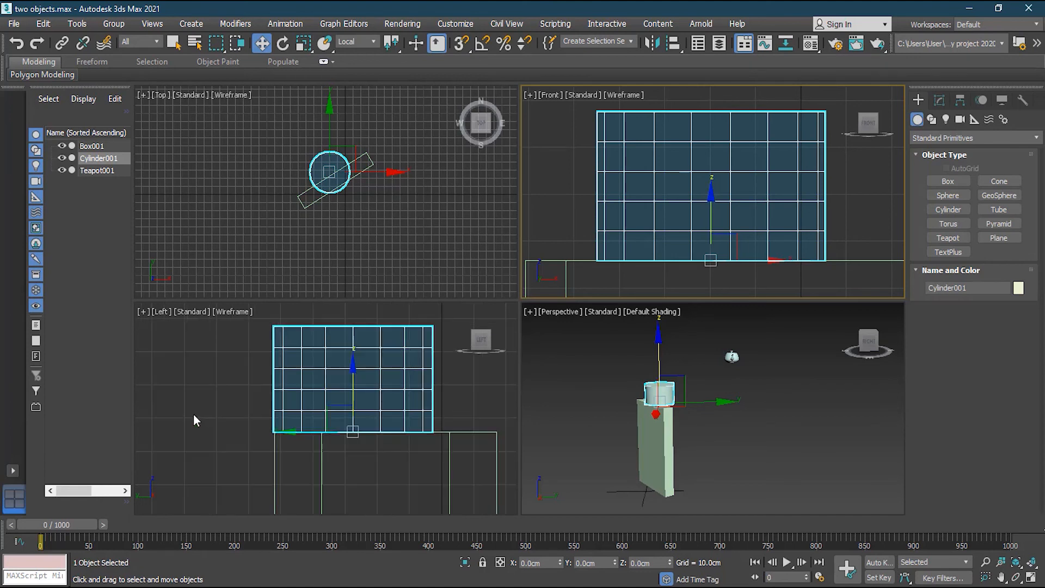
pyautogui.click(222, 417)
# In the Top view, drag Cylinder001 on the XY handle to centre it over the slab.
pyautogui.moveTo(469, 417); pyautogui.dragTo(399, 424, button='middle')
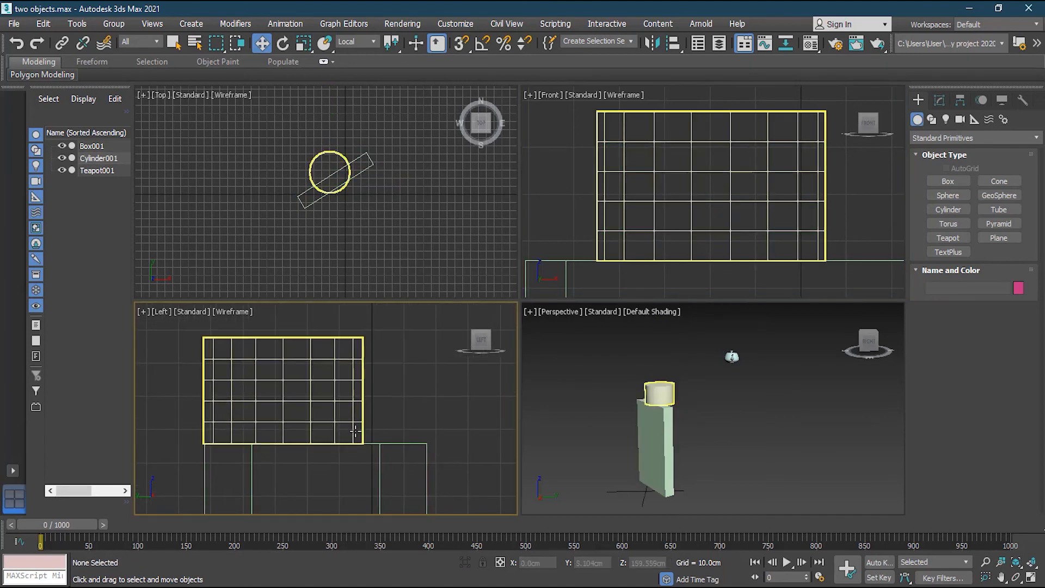
pyautogui.scroll(2, 349, 157)
pyautogui.scroll(1, 349, 157)
pyautogui.moveTo(375, 235); pyautogui.dragTo(378, 166, button='middle')
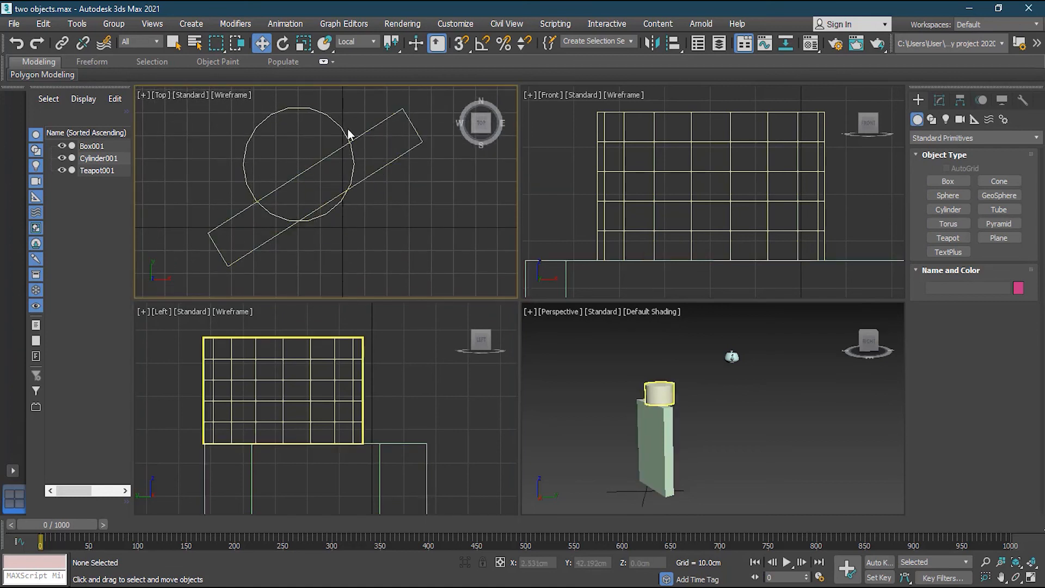
pyautogui.click(321, 110)
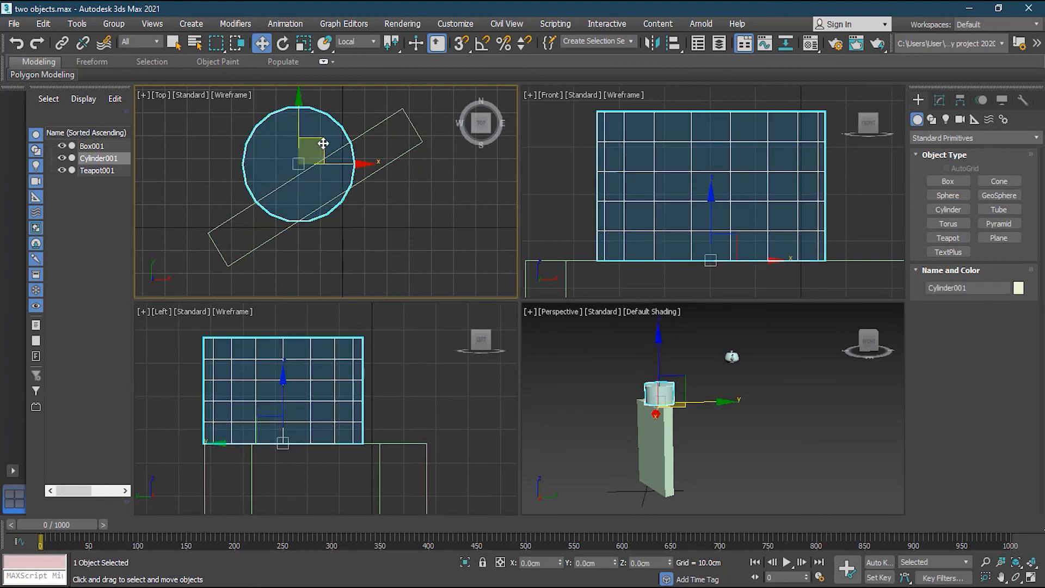
pyautogui.moveTo(322, 143); pyautogui.dragTo(342, 168)
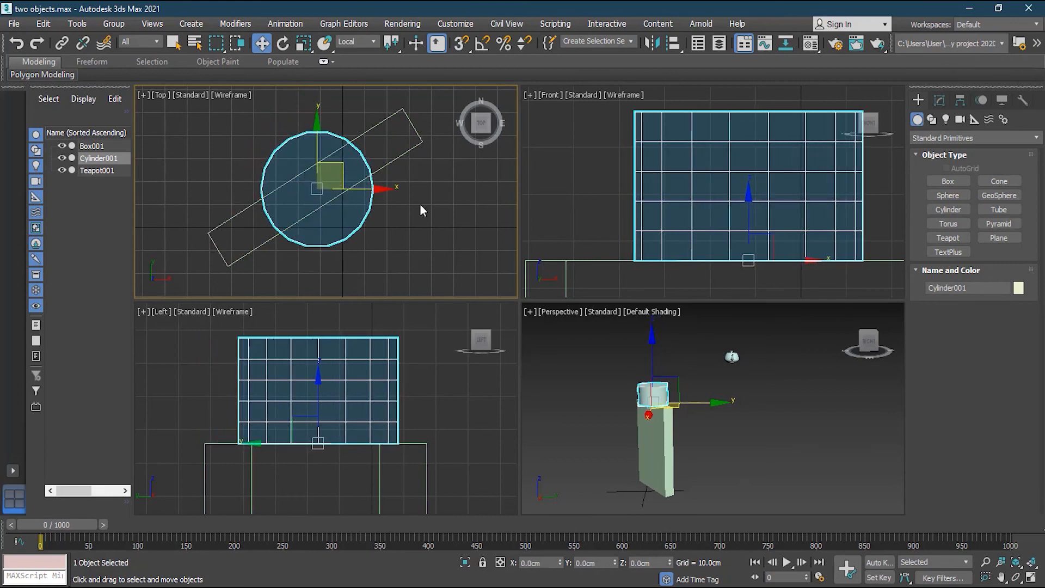
pyautogui.click(420, 206)
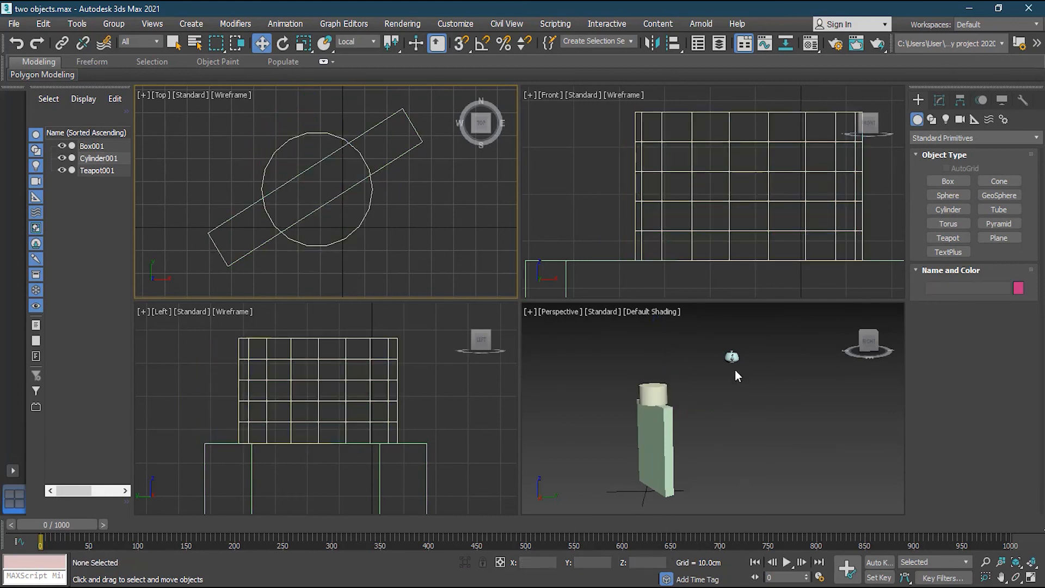
# Select Teapot001 and frame it with the cylinder in the Front view.
pyautogui.keyDown('alt'); pyautogui.moveTo(707, 429); pyautogui.dragTo(745, 368, button='middle'); pyautogui.keyUp('alt')
pyautogui.click(711, 353)
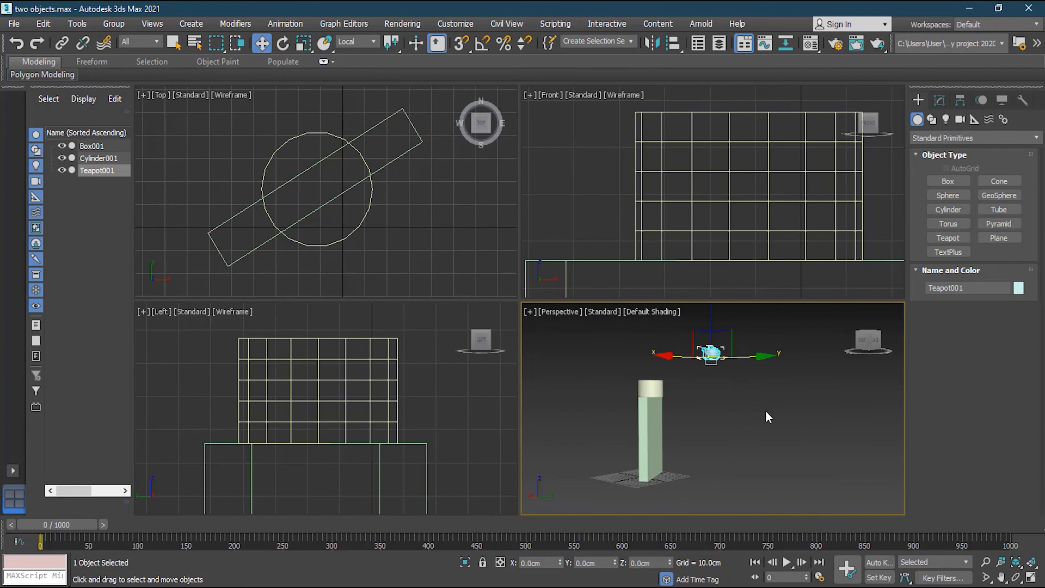
pyautogui.scroll(-7, 737, 116)
pyautogui.moveTo(793, 142); pyautogui.dragTo(764, 236, button='middle')
pyautogui.scroll(4, 675, 193)
pyautogui.moveTo(744, 195); pyautogui.dragTo(657, 204, button='middle')
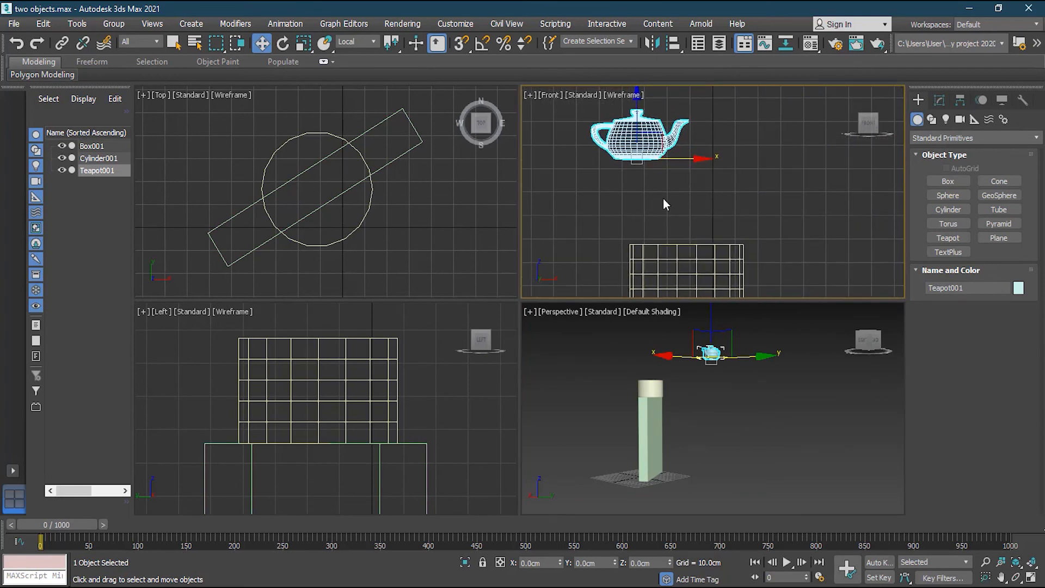
# With snaps turned on via S, set the teapot down on the cylinder's top edge.
pyautogui.press('s')
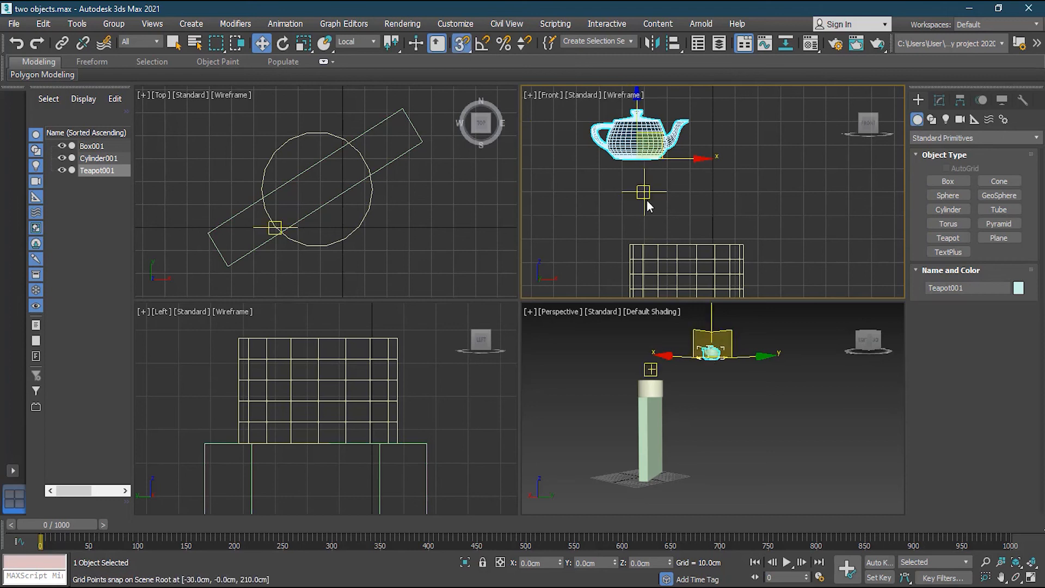
pyautogui.scroll(4, 634, 166)
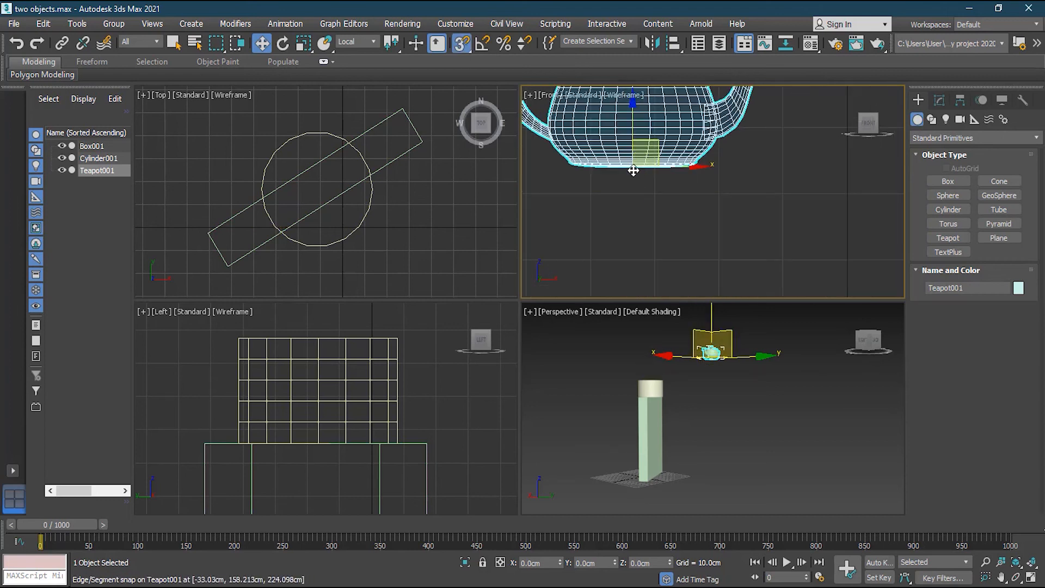
pyautogui.moveTo(633, 170); pyautogui.dragTo(747, 267)
pyautogui.moveTo(747, 268); pyautogui.dragTo(710, 121, button='middle')
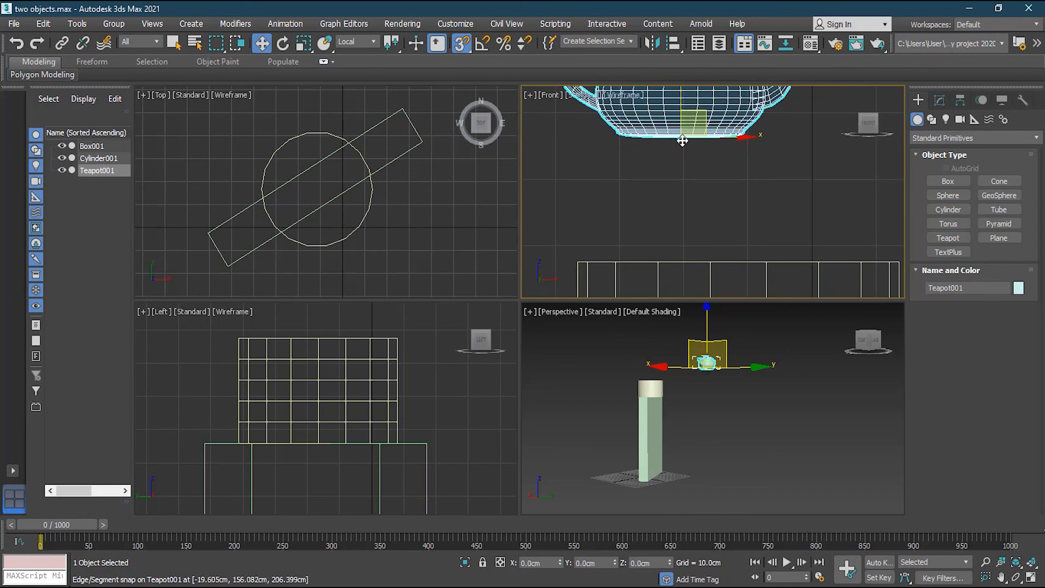
pyautogui.moveTo(683, 141); pyautogui.dragTo(739, 261)
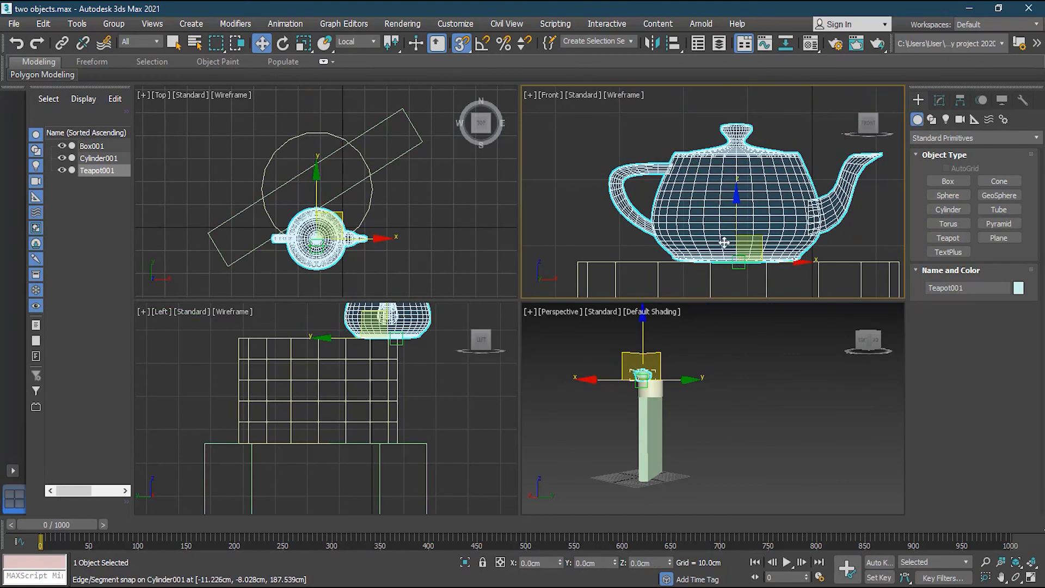
# Turn snaps off and centre the teapot over the cylinder in the Top view.
pyautogui.click(459, 44)
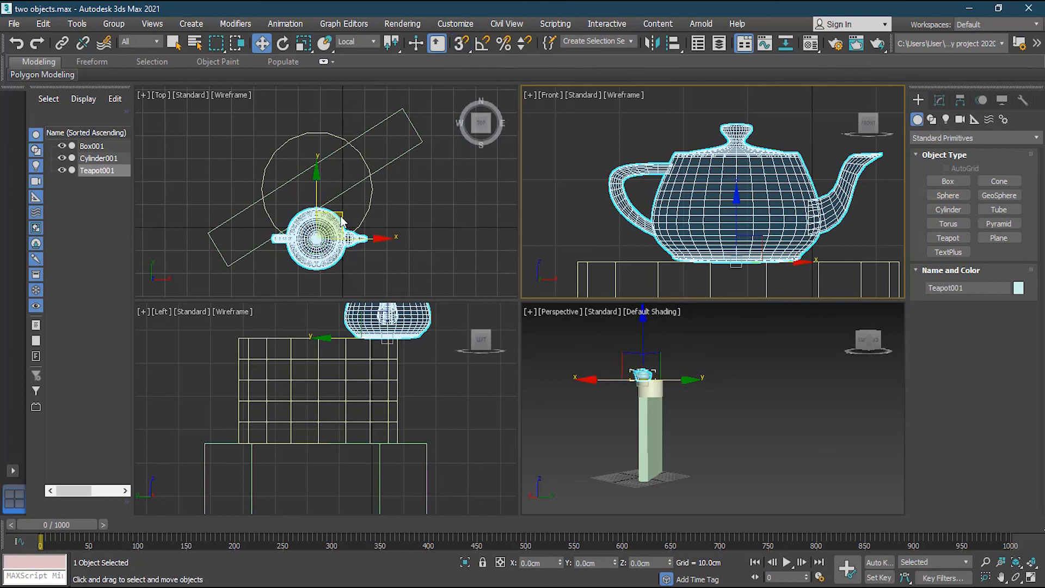
pyautogui.moveTo(344, 220); pyautogui.dragTo(341, 166)
pyautogui.rightClick(730, 384)
# Deselect the teapot, maximize the Perspective view, zoom in and orbit until the stack stands upright.
pyautogui.click(731, 386)
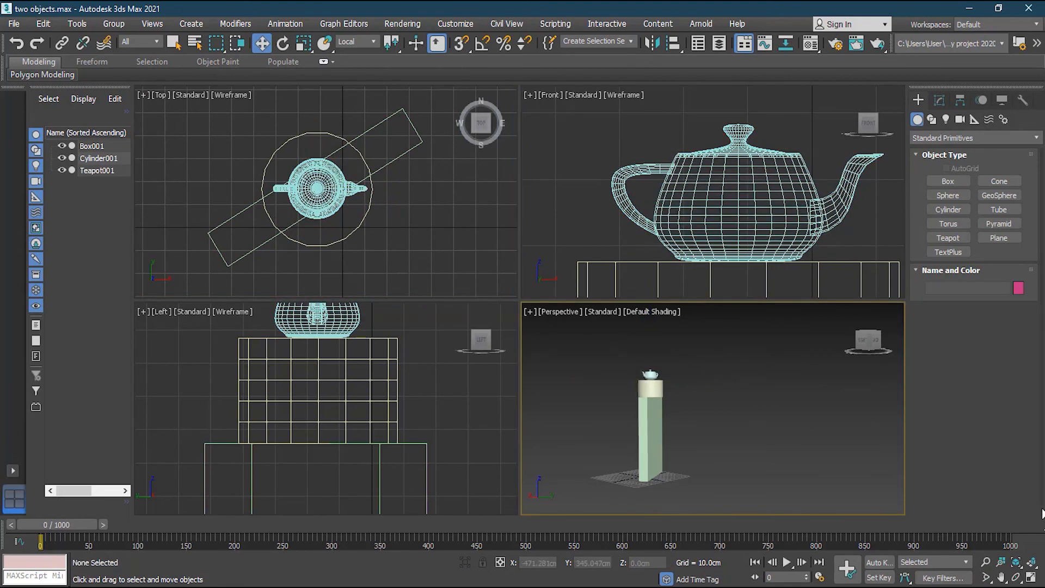
pyautogui.click(1029, 578)
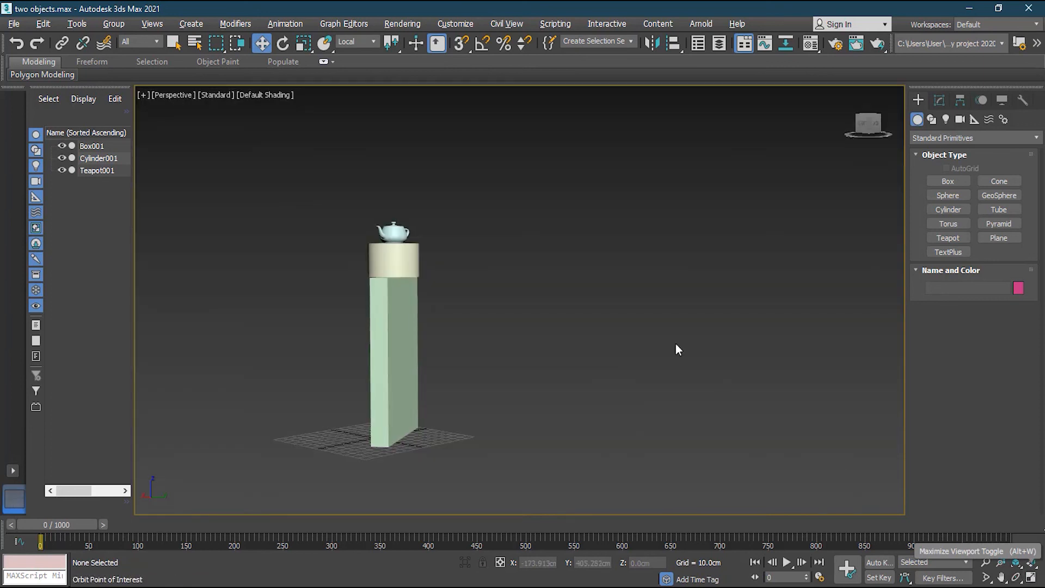
pyautogui.scroll(2, 452, 306)
pyautogui.keyDown('alt'); pyautogui.moveTo(497, 318); pyautogui.dragTo(479, 364, button='middle'); pyautogui.keyUp('alt')
pyautogui.keyDown('alt'); pyautogui.moveTo(656, 294); pyautogui.dragTo(581, 275, button='middle'); pyautogui.keyUp('alt')
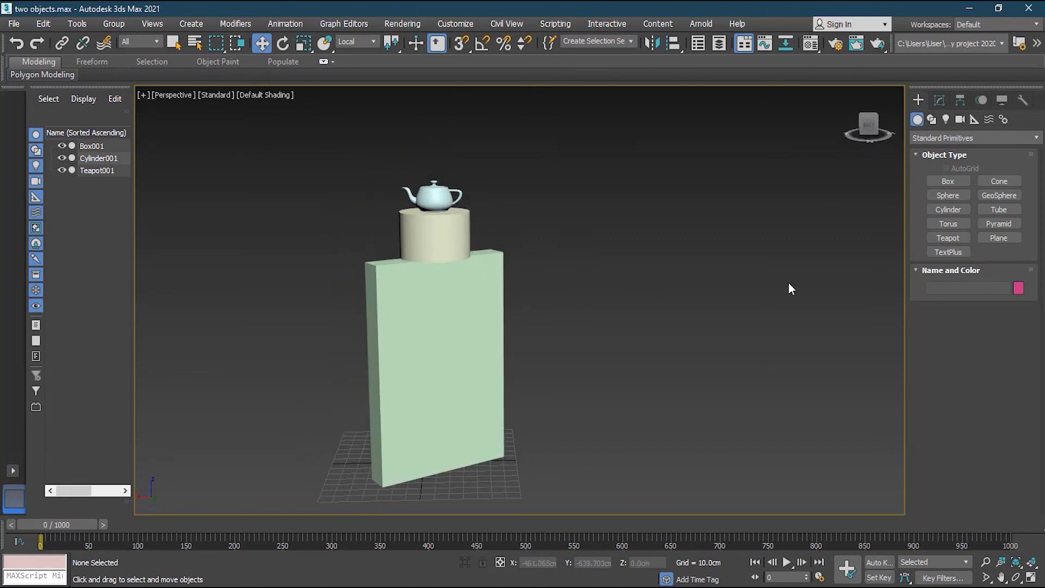